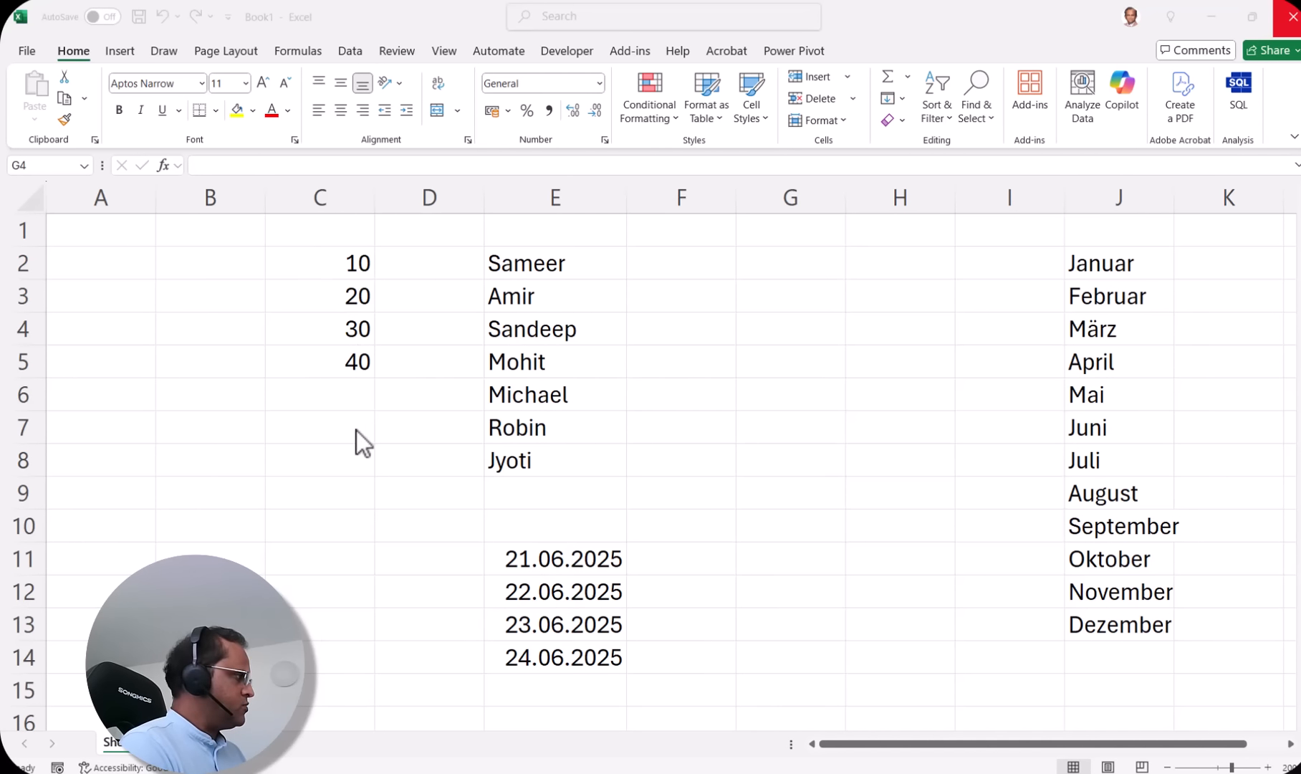
Enter 50 in cell C6 below the numbers in column C.
{"action": "left_click", "coordinate": [340, 439]}
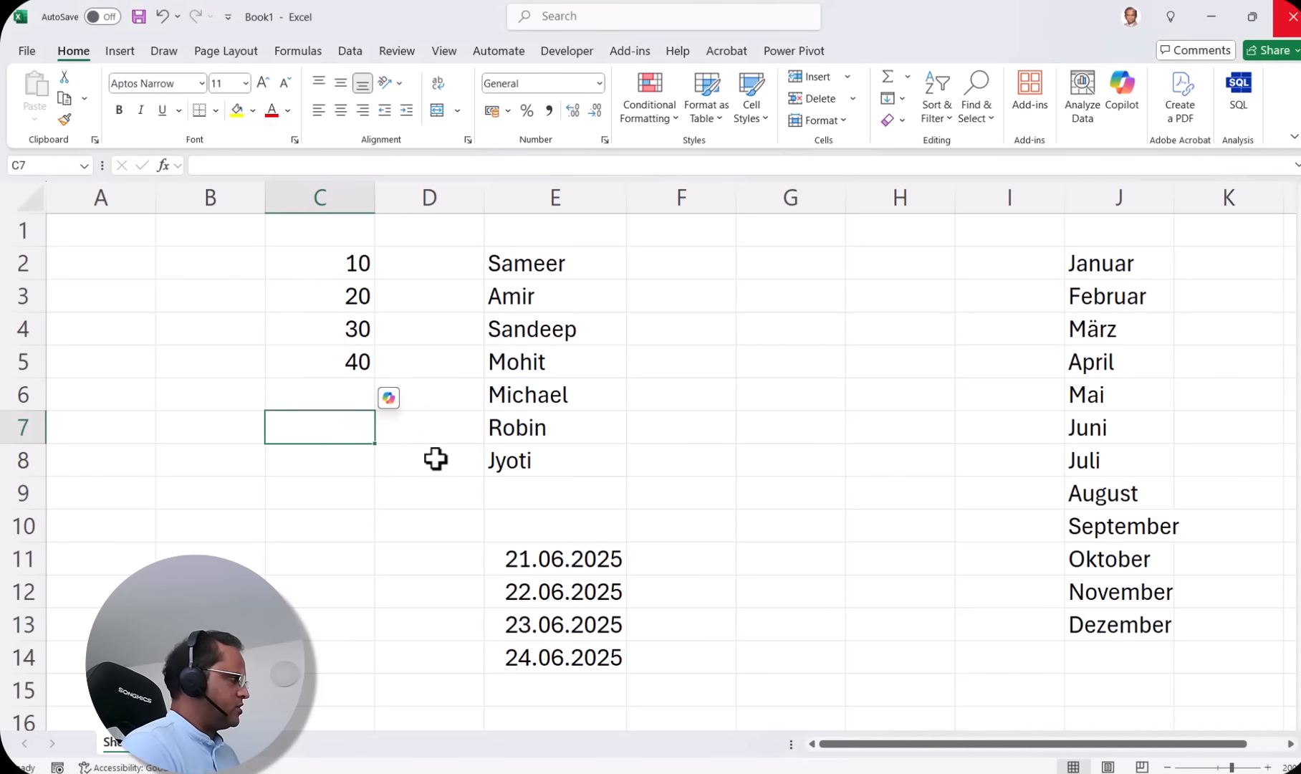
{"action": "left_click", "coordinate": [335, 396]}
{"action": "type", "text": "5"}
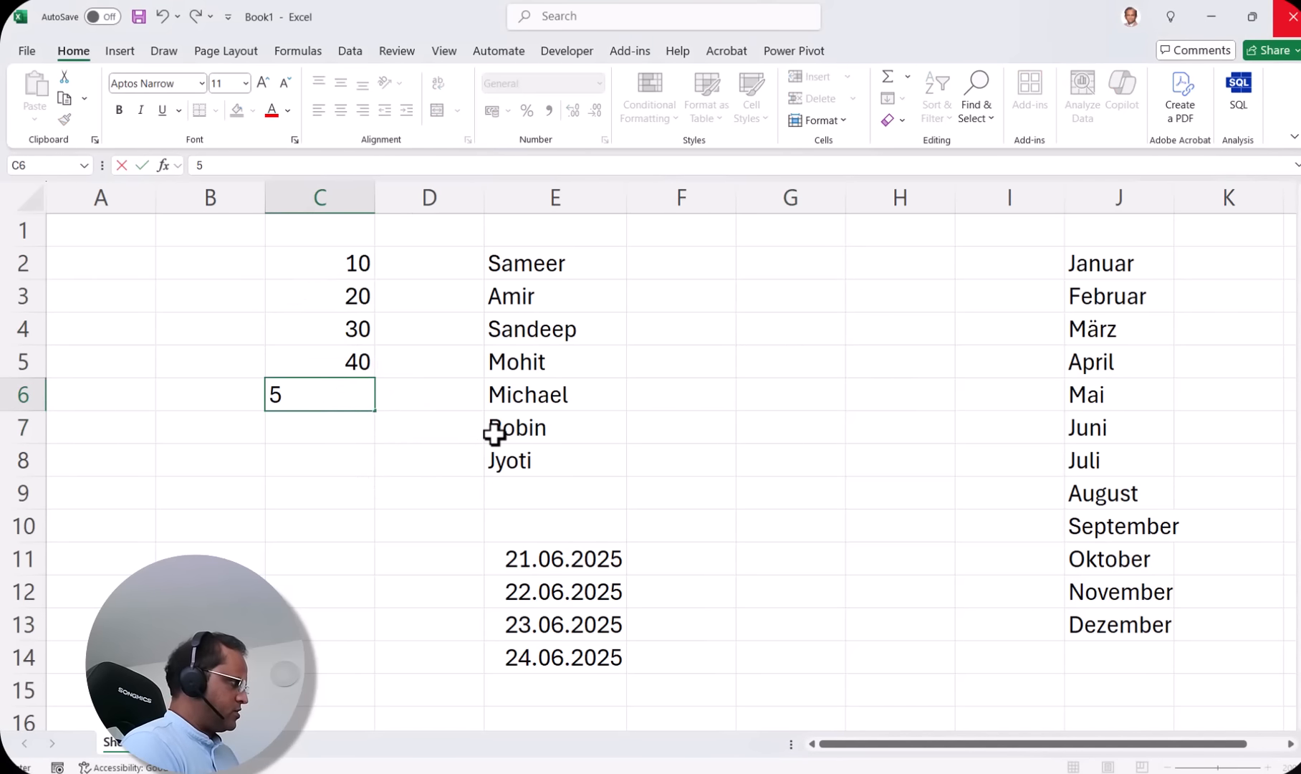
{"action": "type", "text": "0"}
{"action": "key", "text": "Return"}
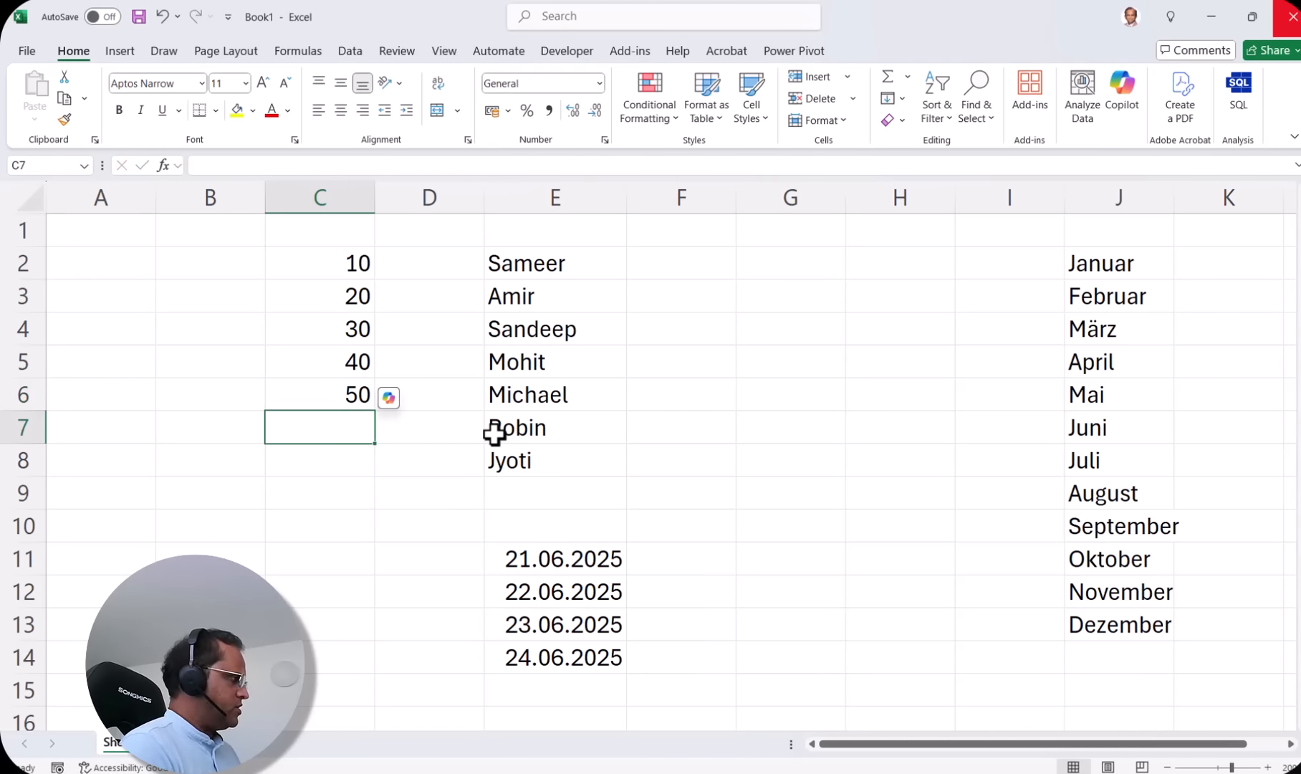
{"action": "left_click", "coordinate": [314, 391]}
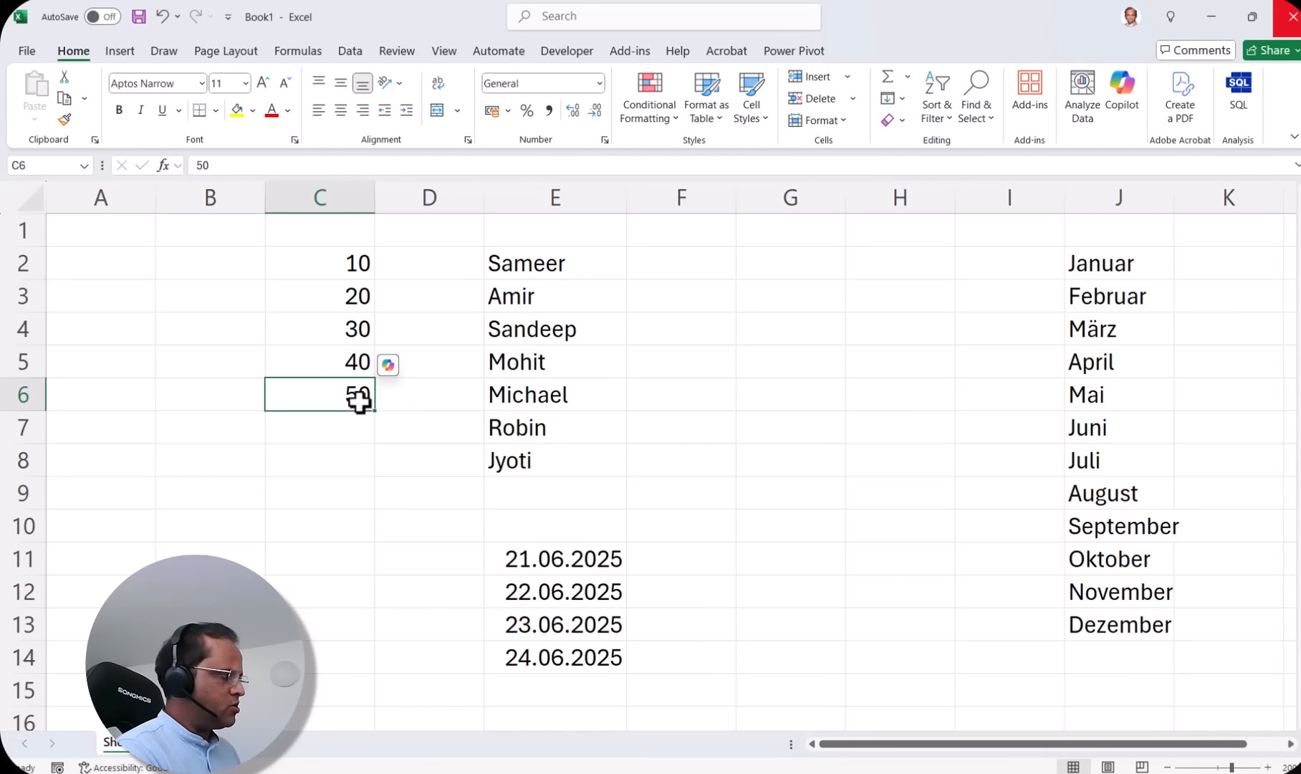
Enter the decimal number 45,7 in cell C7 at the end of the number list.
{"action": "left_click", "coordinate": [313, 432]}
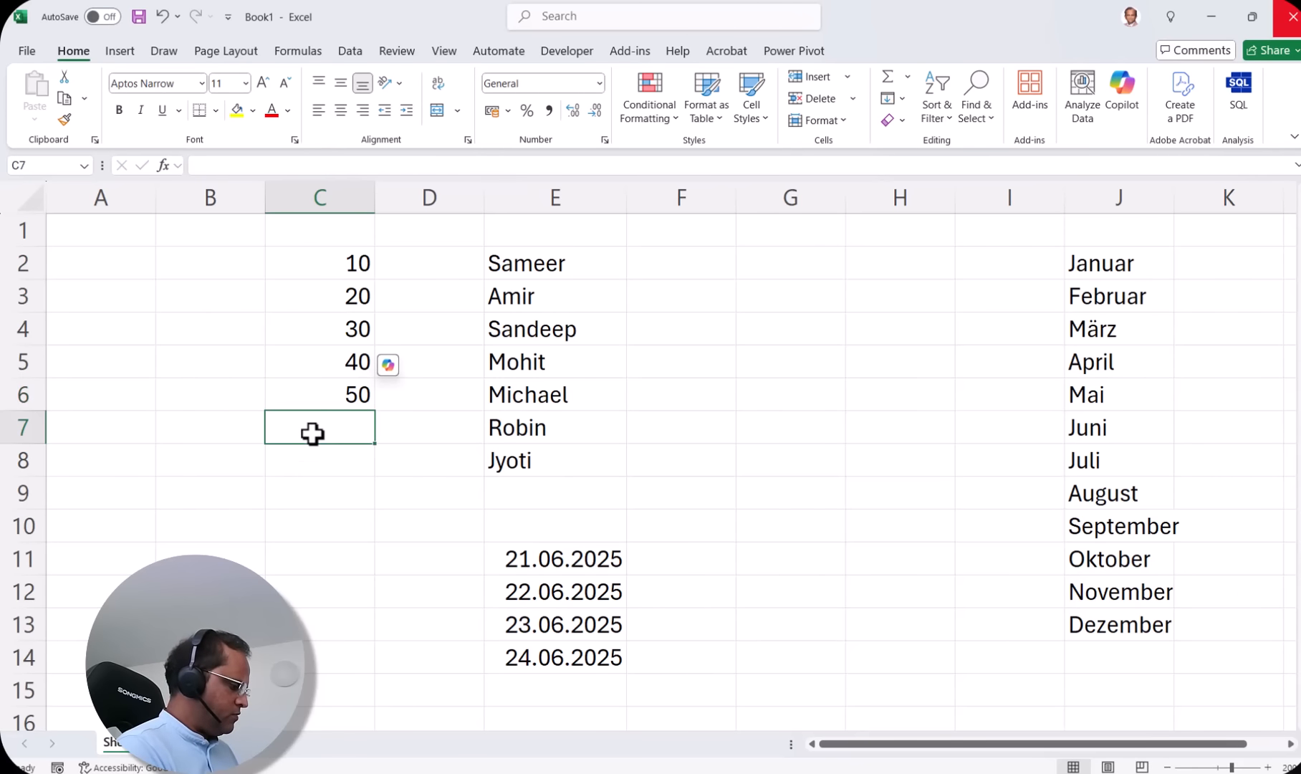
{"action": "type", "text": "45,7"}
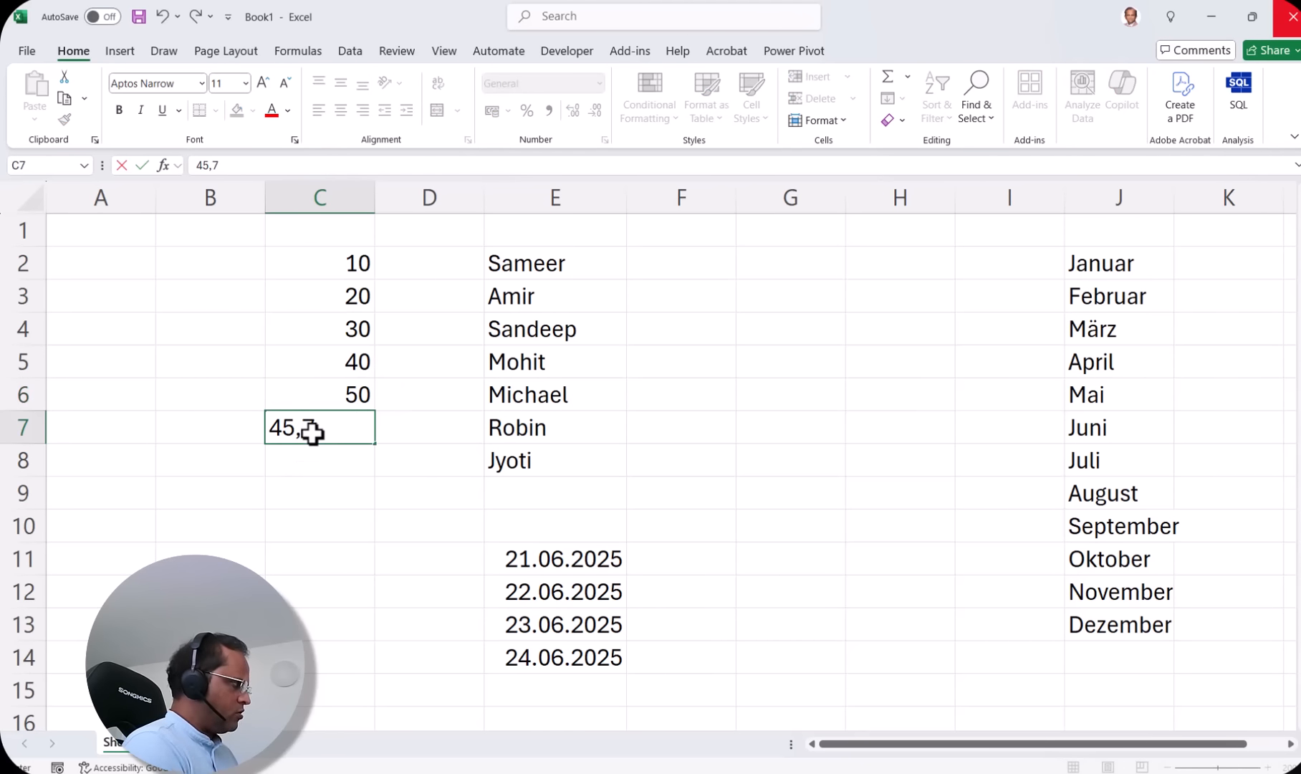
{"action": "key", "text": "Return"}
{"action": "left_click", "coordinate": [320, 430]}
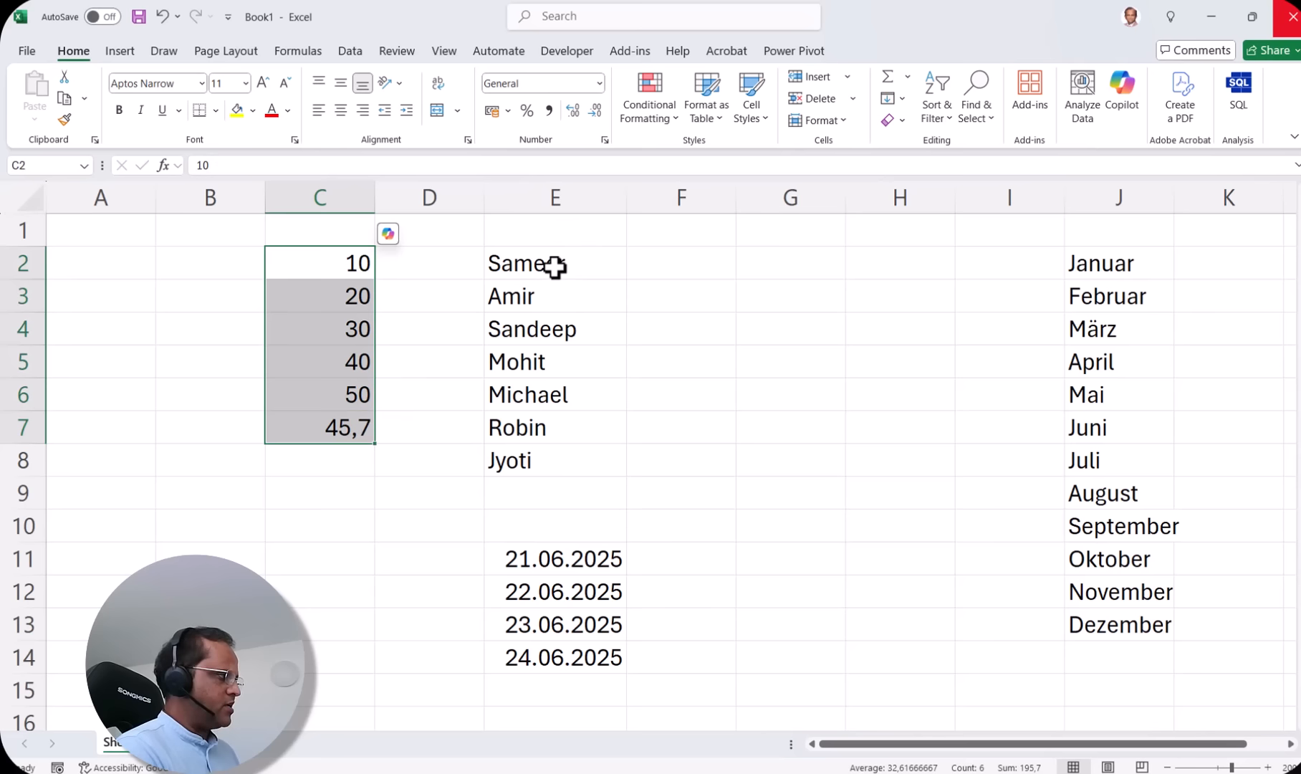
Add another first name in cell E9, directly below the list of names.
{"action": "left_click_drag", "start_coordinate": [556, 267], "coordinate": [564, 466]}
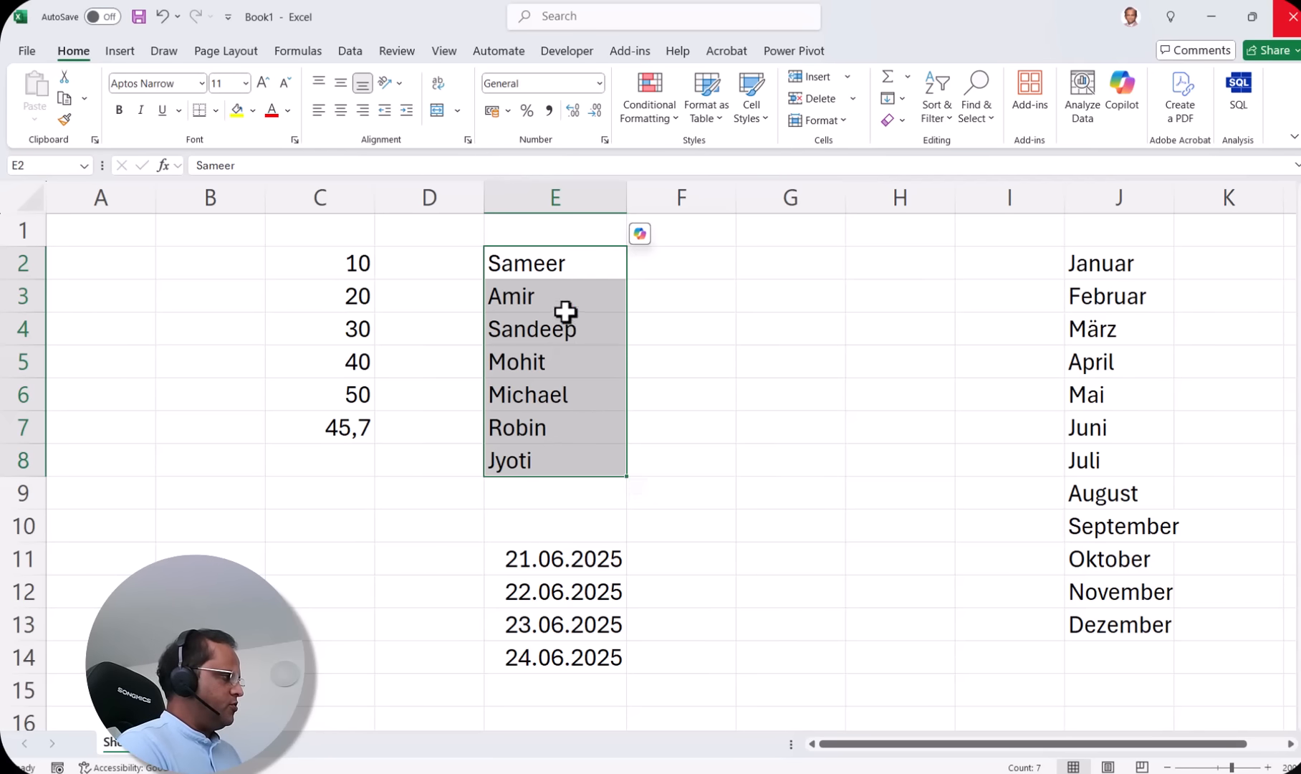
{"action": "left_click", "coordinate": [577, 515]}
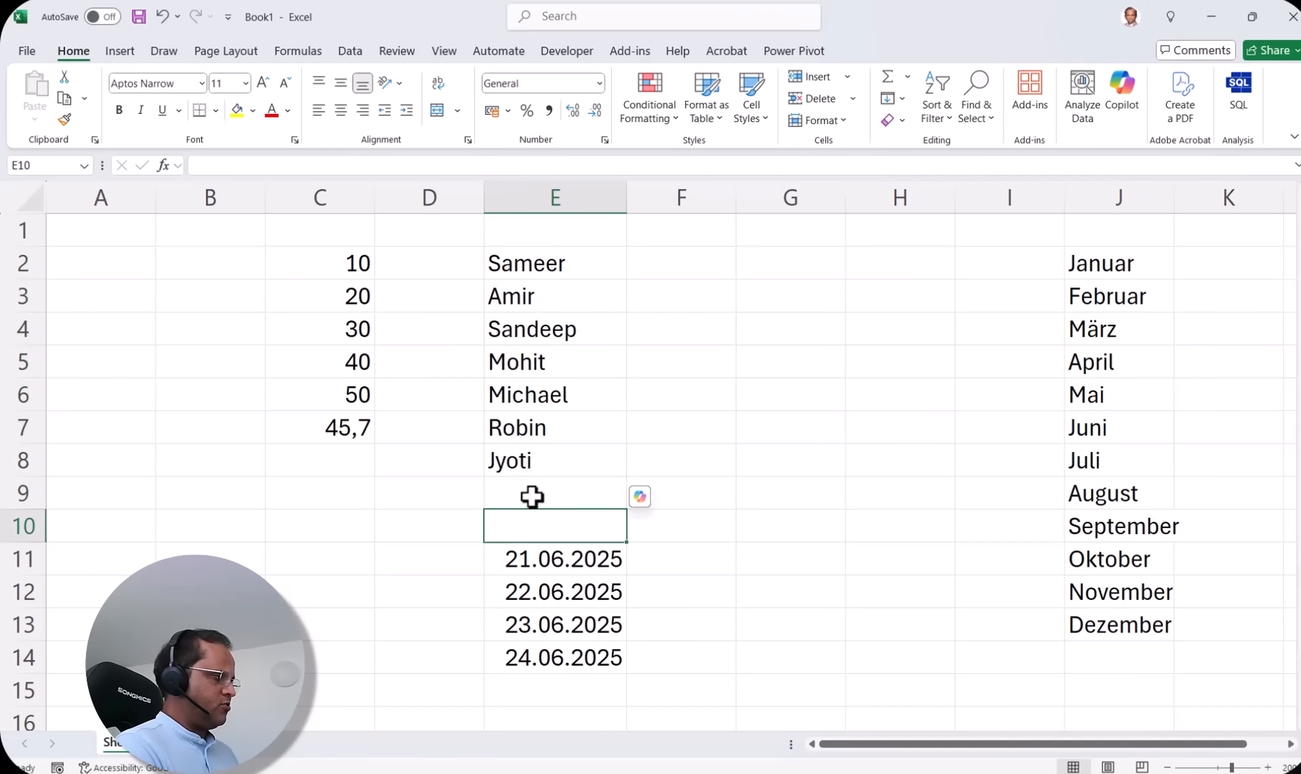
{"action": "left_click", "coordinate": [590, 490]}
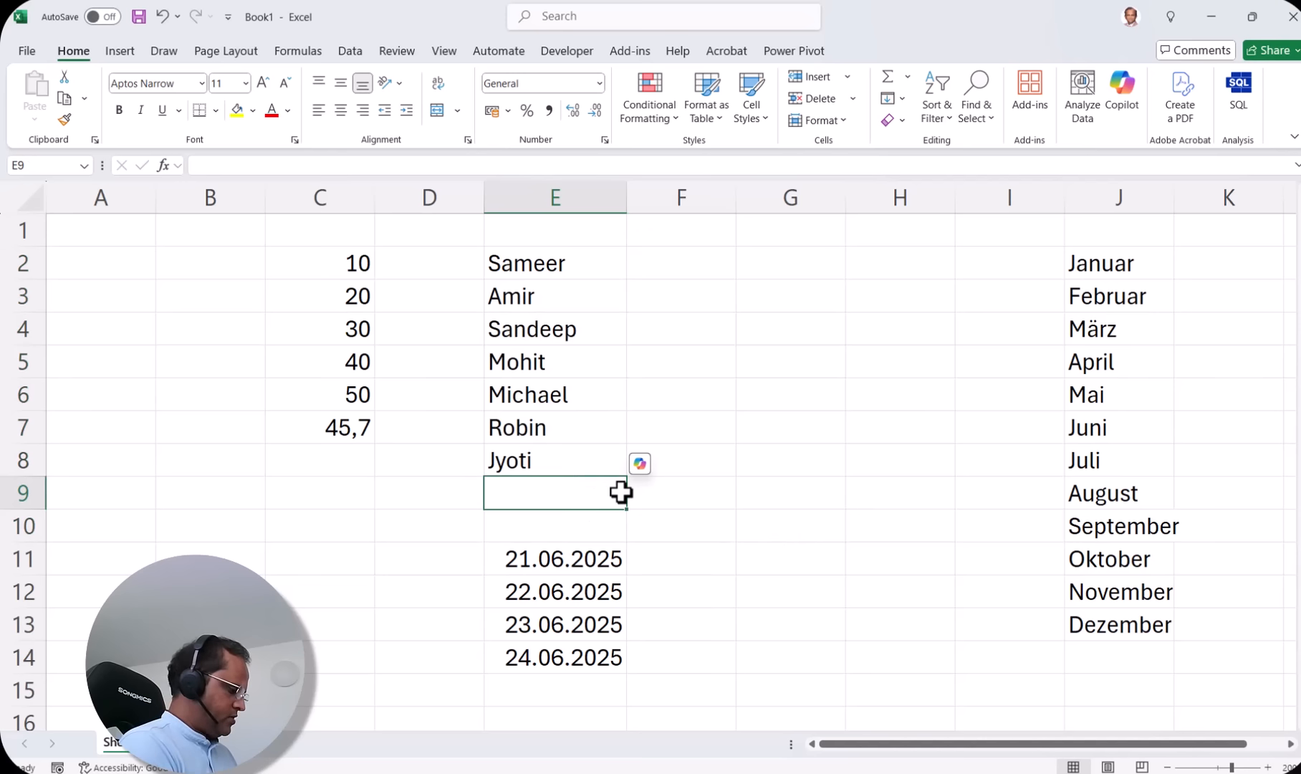
{"action": "type", "text": "Ajit"}
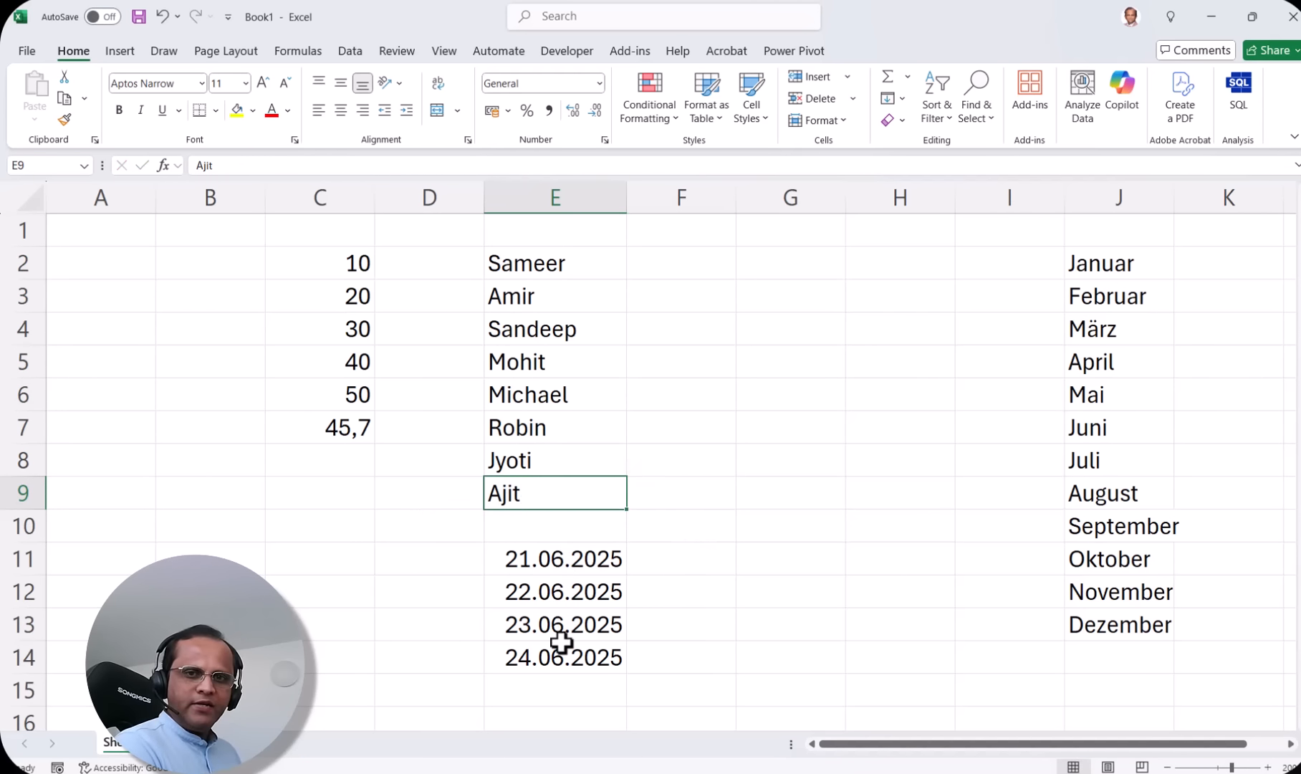
Enter 29.02.2025 in cell E15 below the dates and widen column E.
{"action": "scroll", "coordinate": [561, 643], "scroll_direction": "down", "scroll_amount": 2}
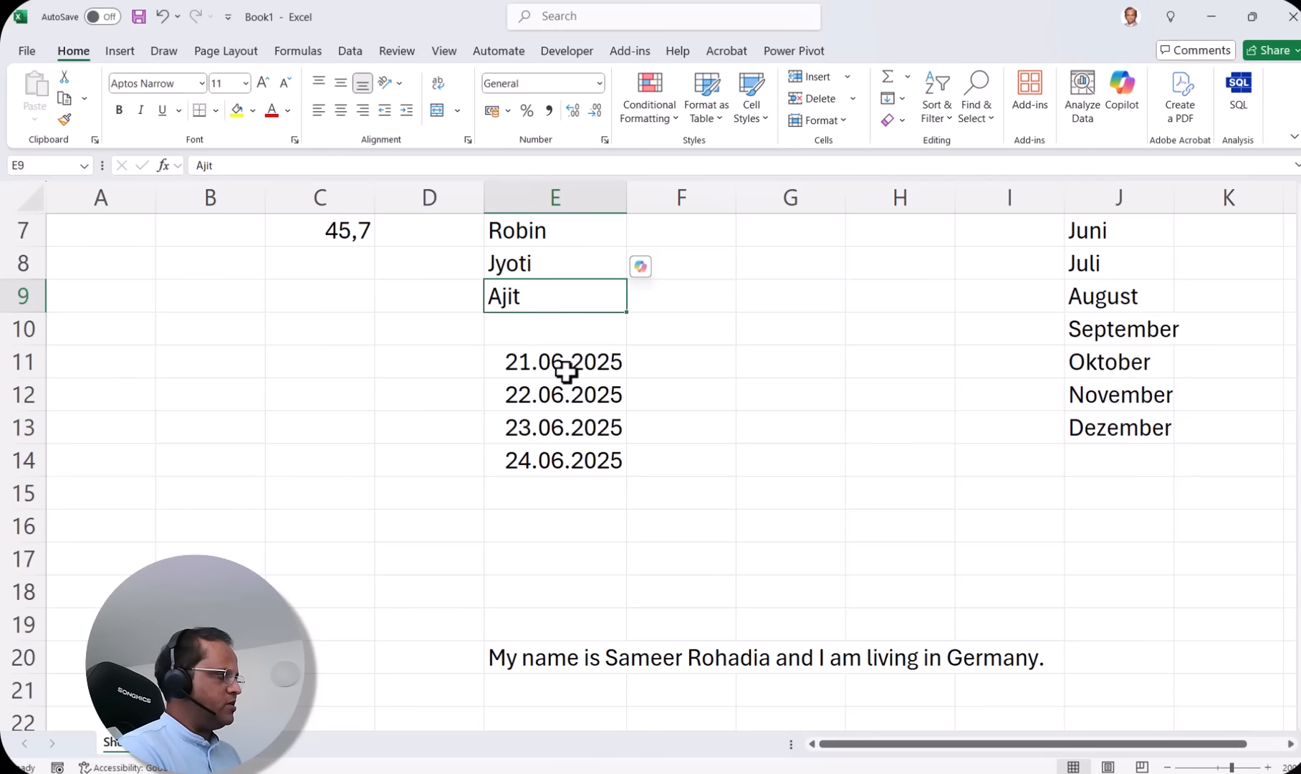
{"action": "left_click_drag", "start_coordinate": [606, 355], "coordinate": [590, 467]}
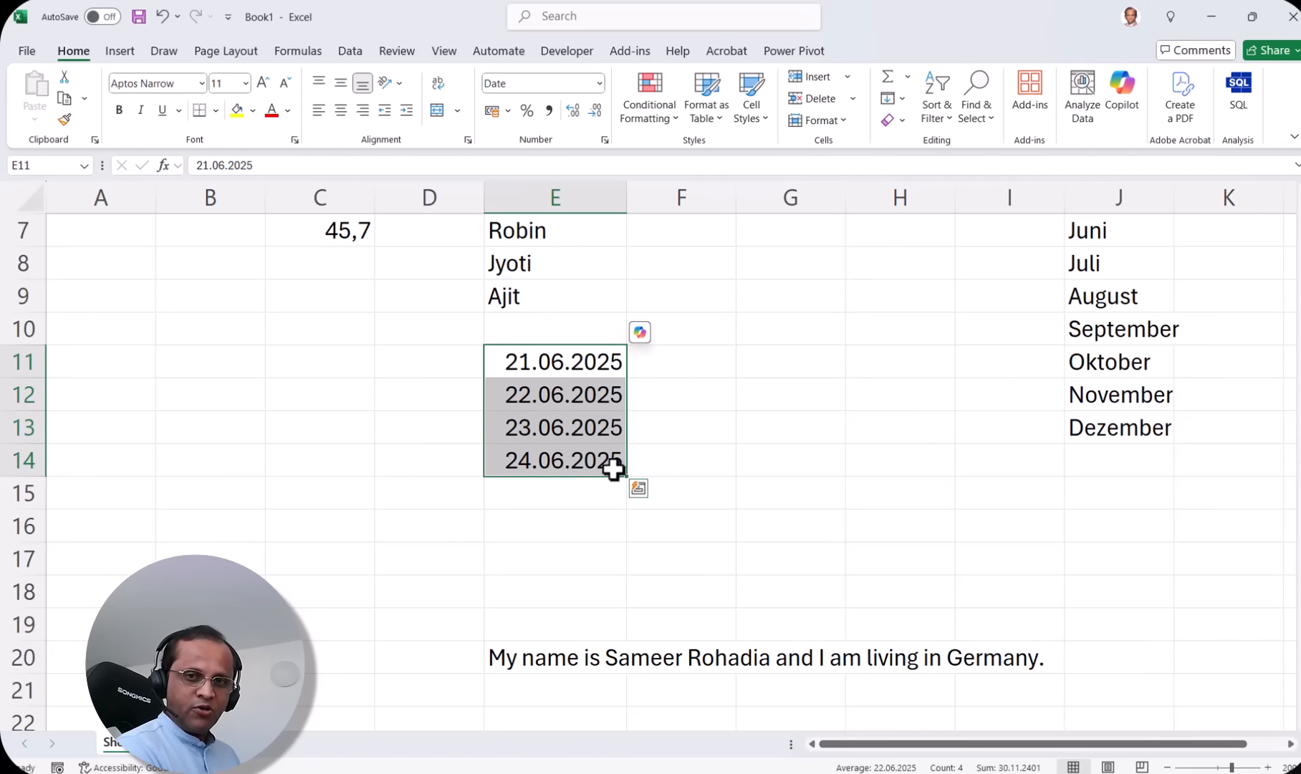
{"action": "left_click", "coordinate": [553, 494]}
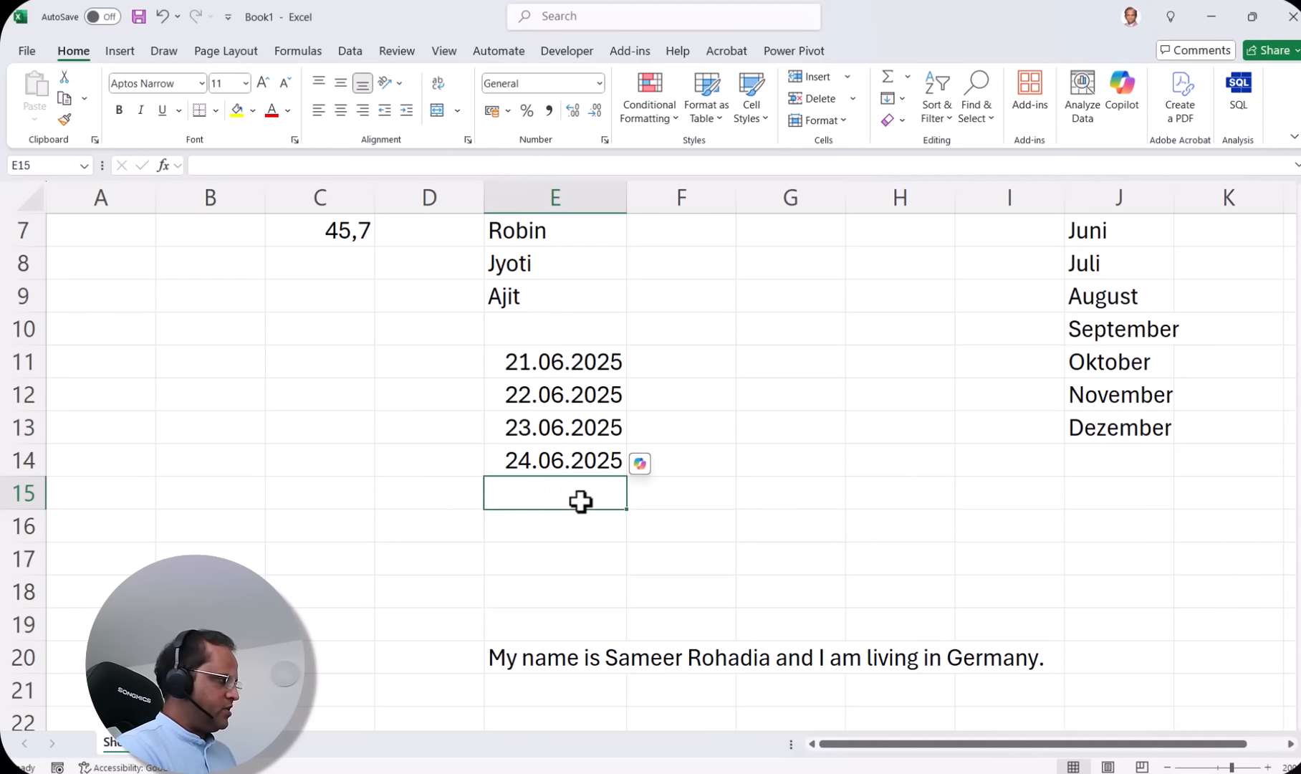
{"action": "type", "text": "29"}
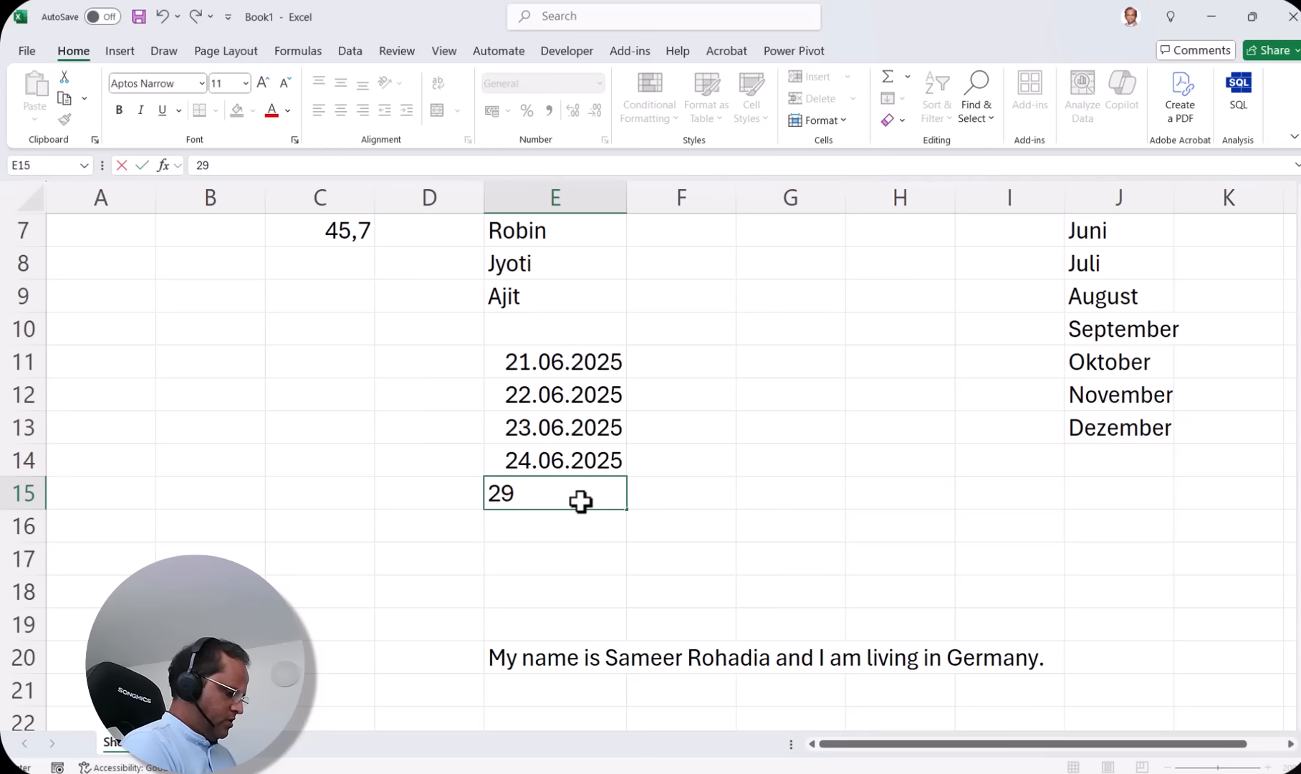
{"action": "type", "text": ".02.2025"}
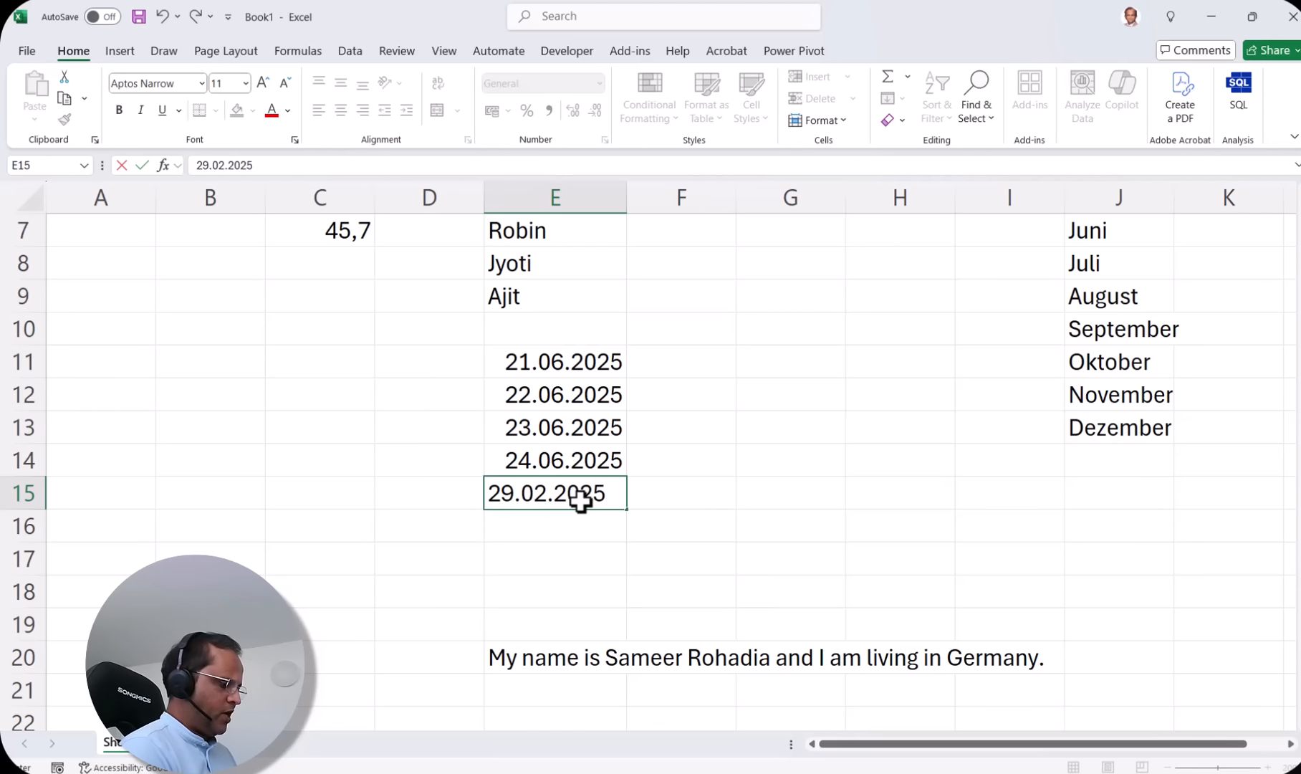
{"action": "key", "text": "Return"}
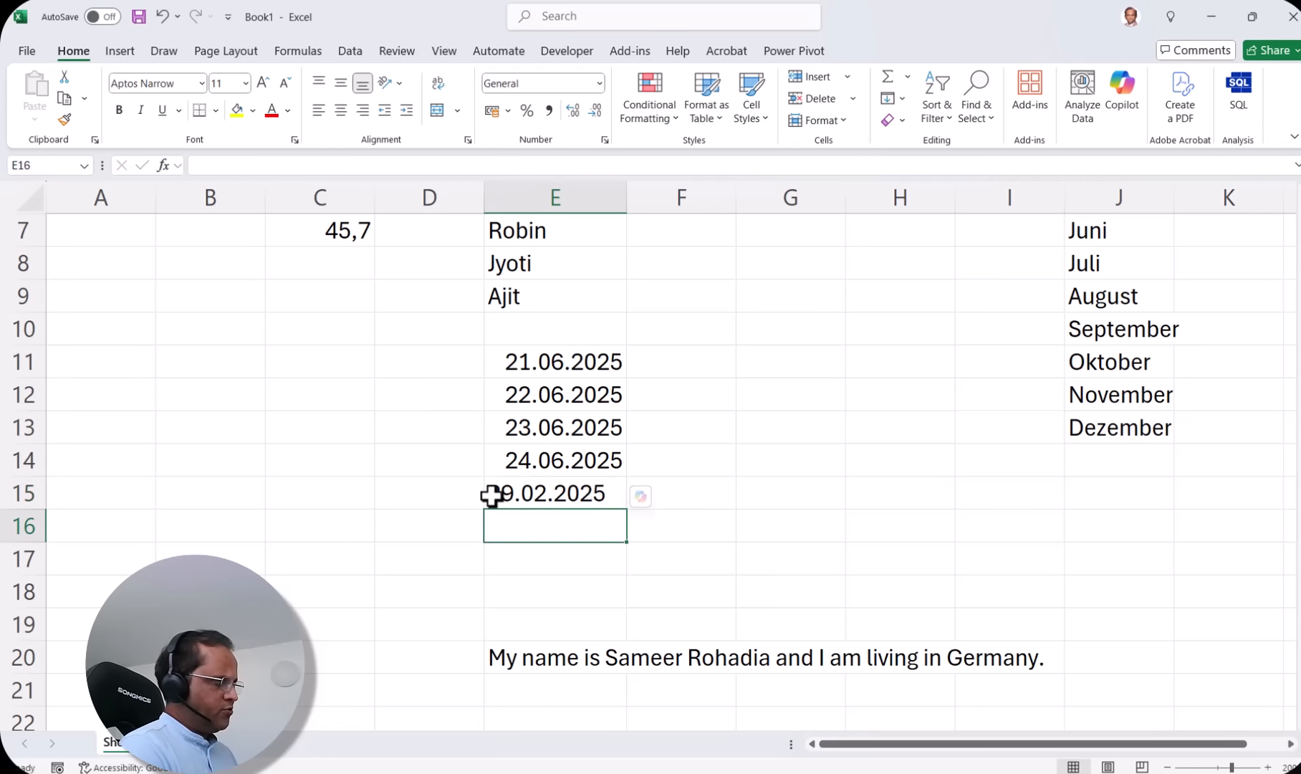
{"action": "left_click_drag", "start_coordinate": [631, 182], "coordinate": [700, 188]}
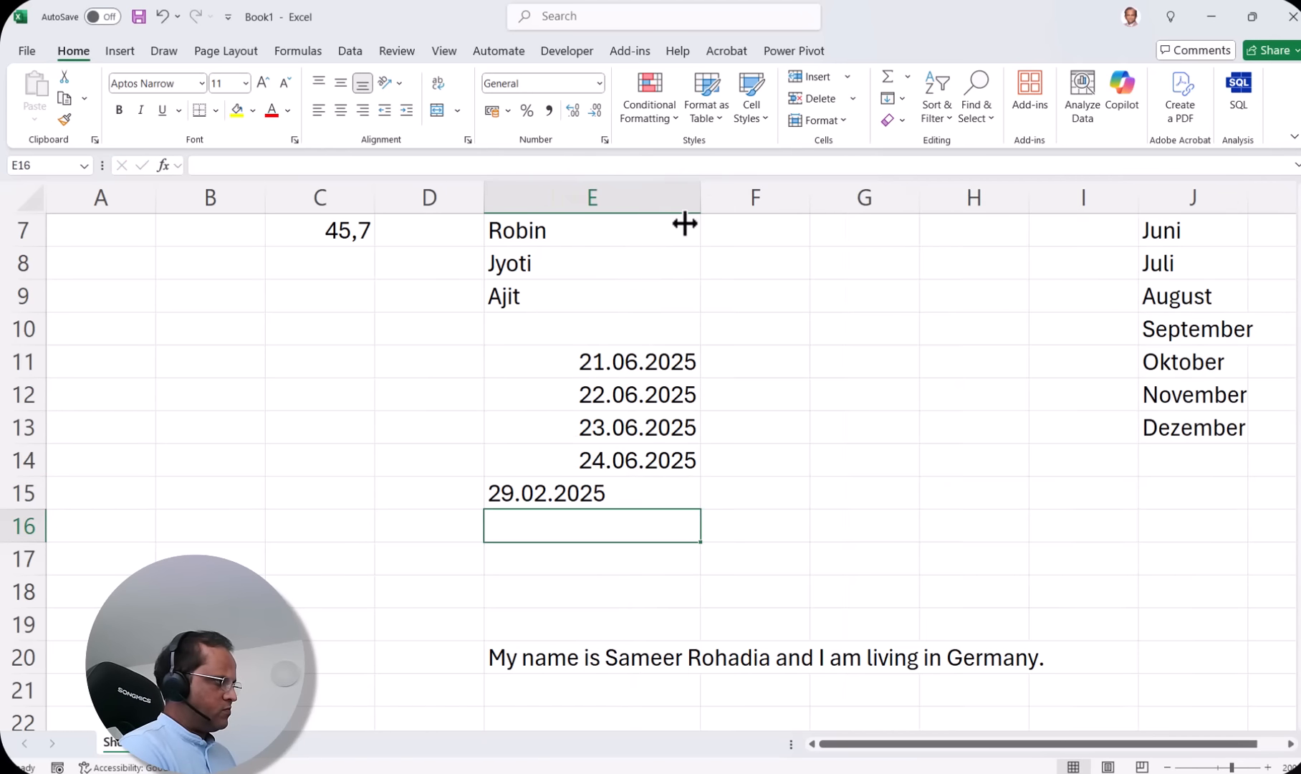
Correct the date in cell E15 to 28.02.2025.
{"action": "left_click", "coordinate": [532, 499]}
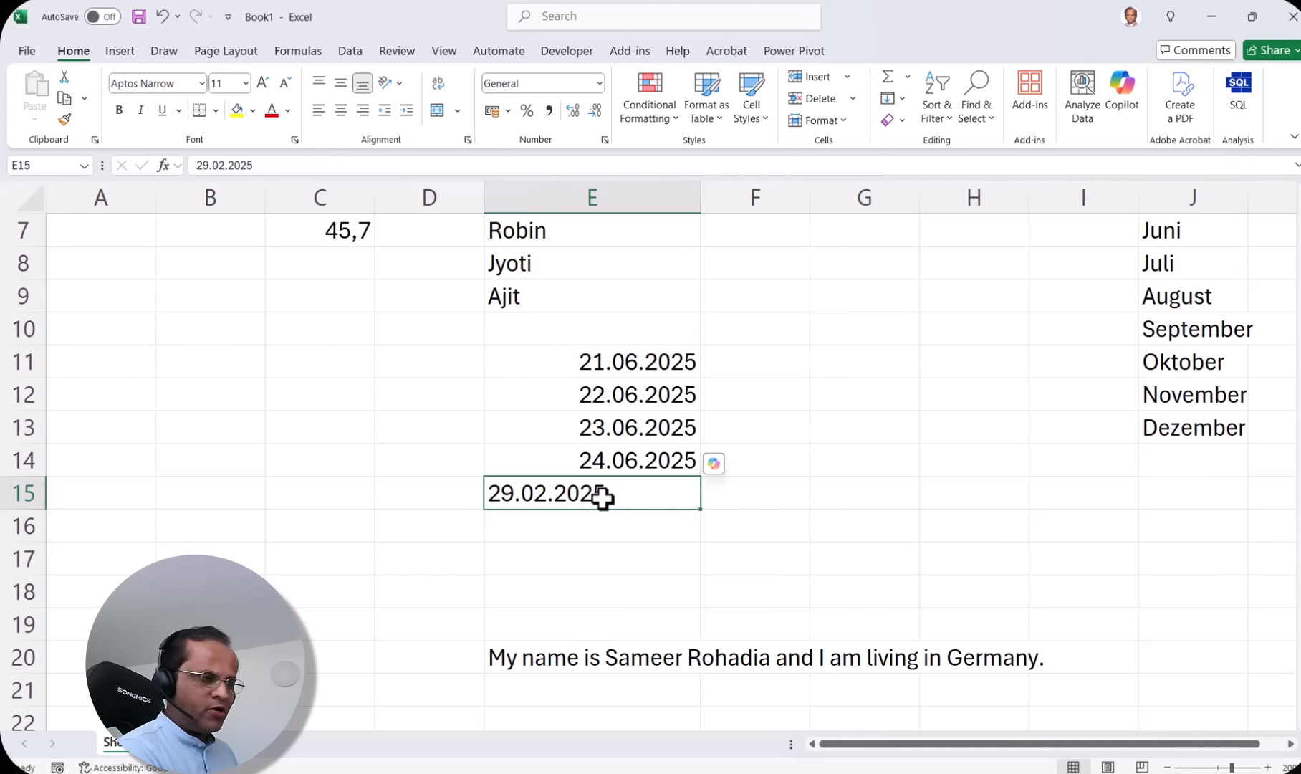
{"action": "double_click", "coordinate": [508, 492]}
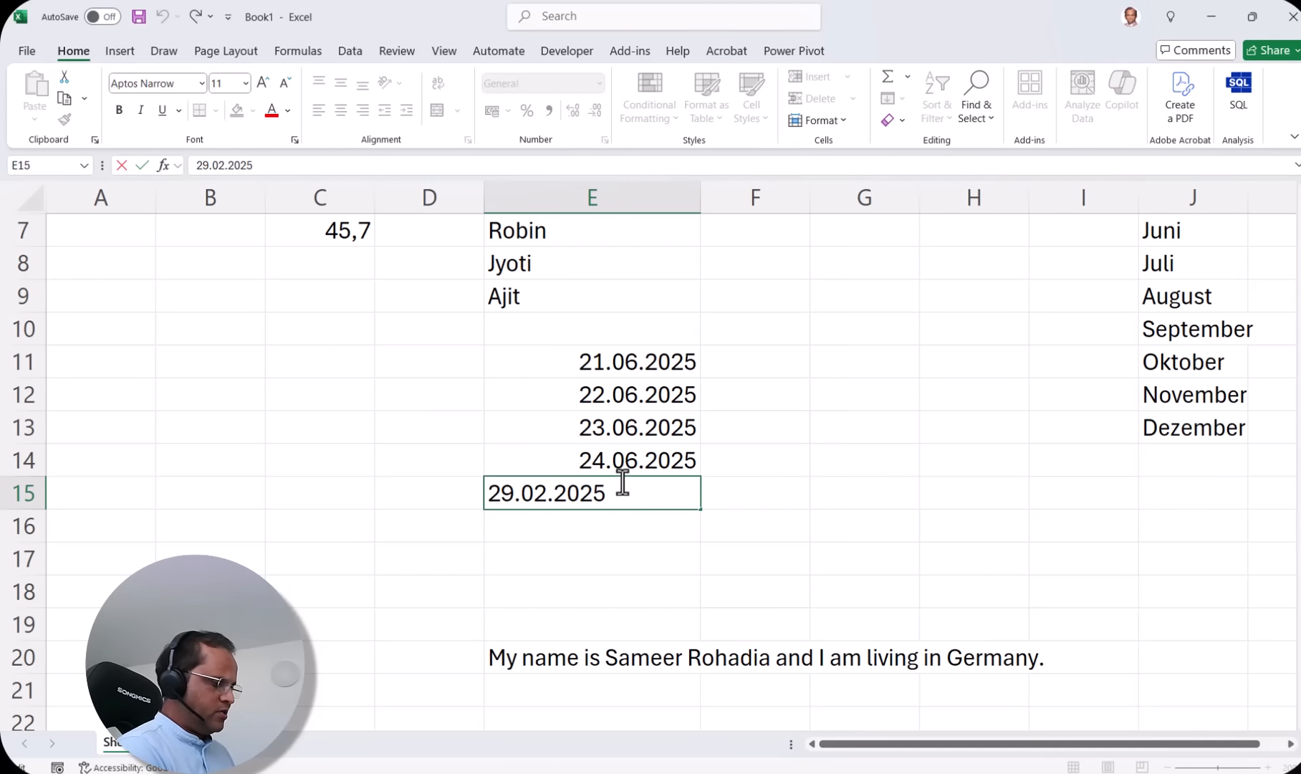
{"action": "key", "text": "BackSpace"}
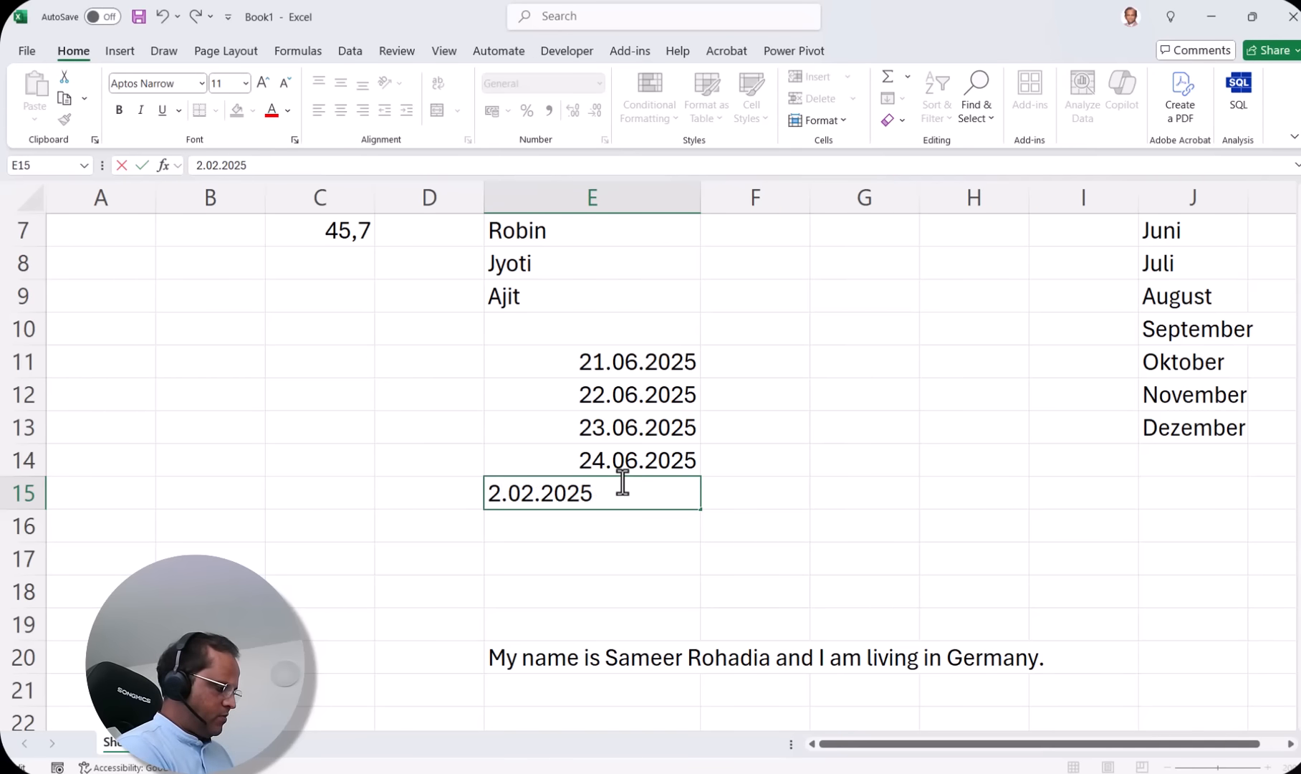
{"action": "type", "text": "8"}
{"action": "key", "text": "Return"}
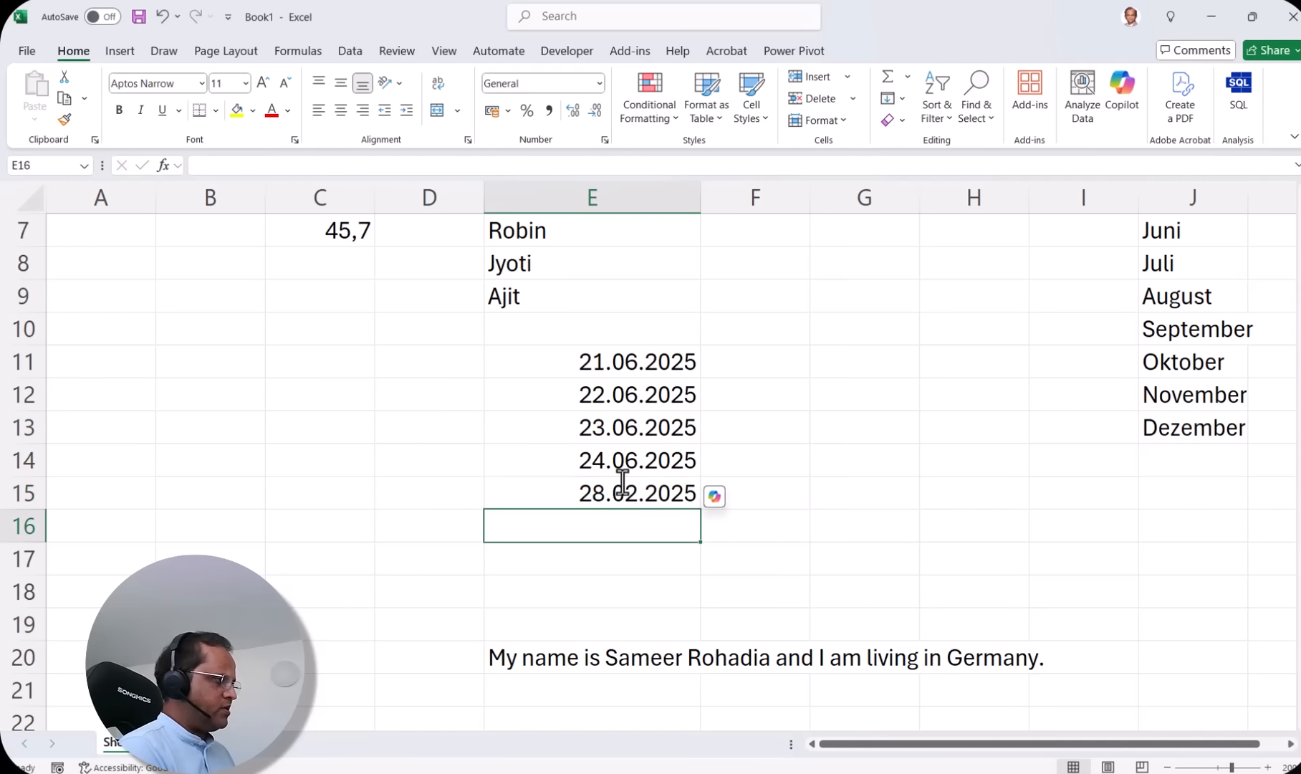
{"action": "left_click", "coordinate": [574, 497]}
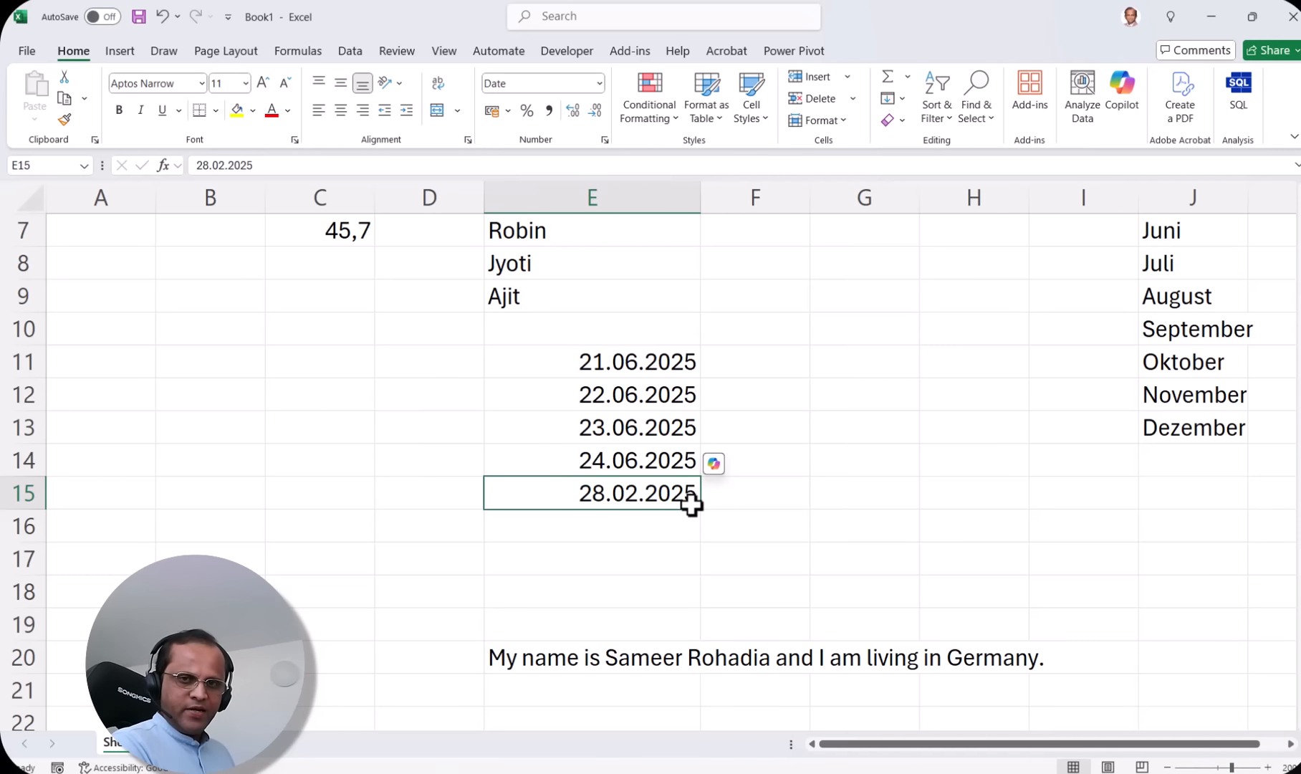
Enter 31.06.2025 in cell E16 below the other dates.
{"action": "left_click", "coordinate": [609, 537]}
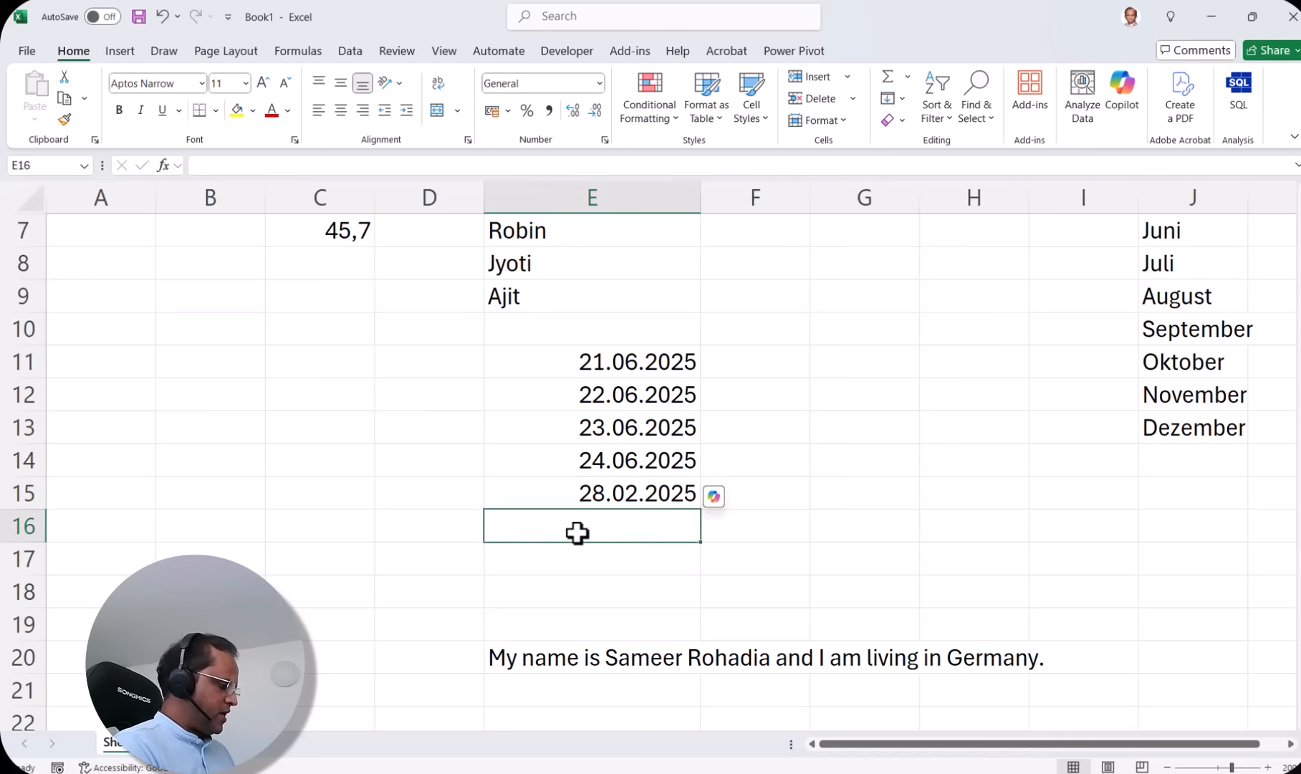
{"action": "type", "text": "31.06"}
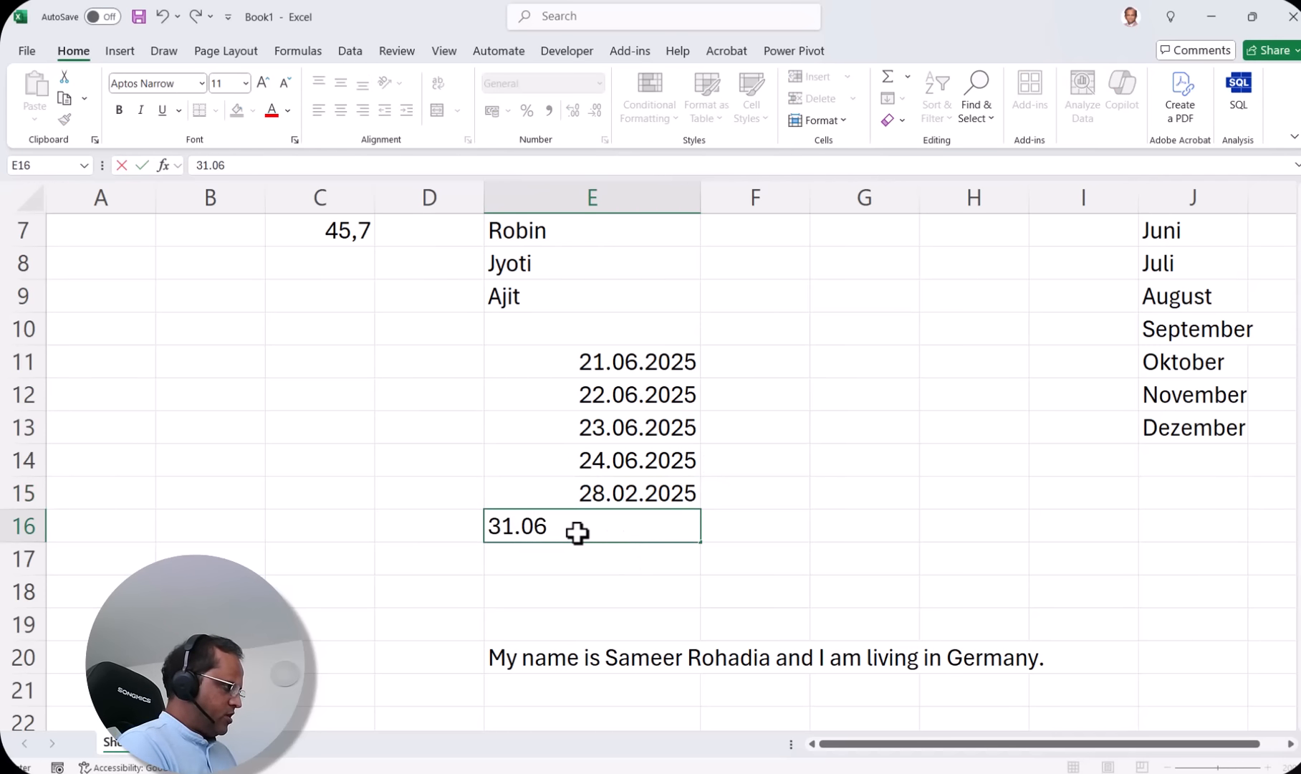
{"action": "type", "text": ".2025"}
{"action": "key", "text": "Return"}
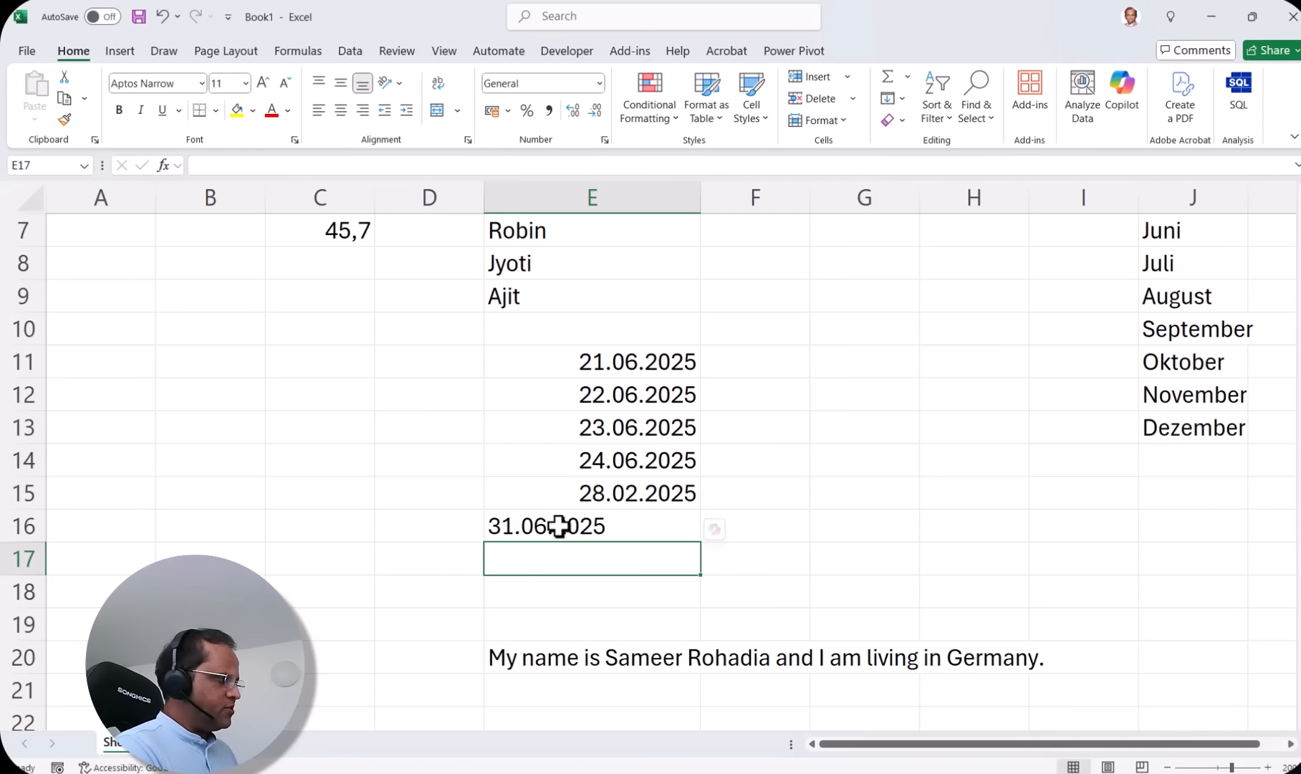
Correct the date in cell E16 to 30.06.2025.
{"action": "left_click", "coordinate": [493, 526]}
{"action": "double_click", "coordinate": [512, 525]}
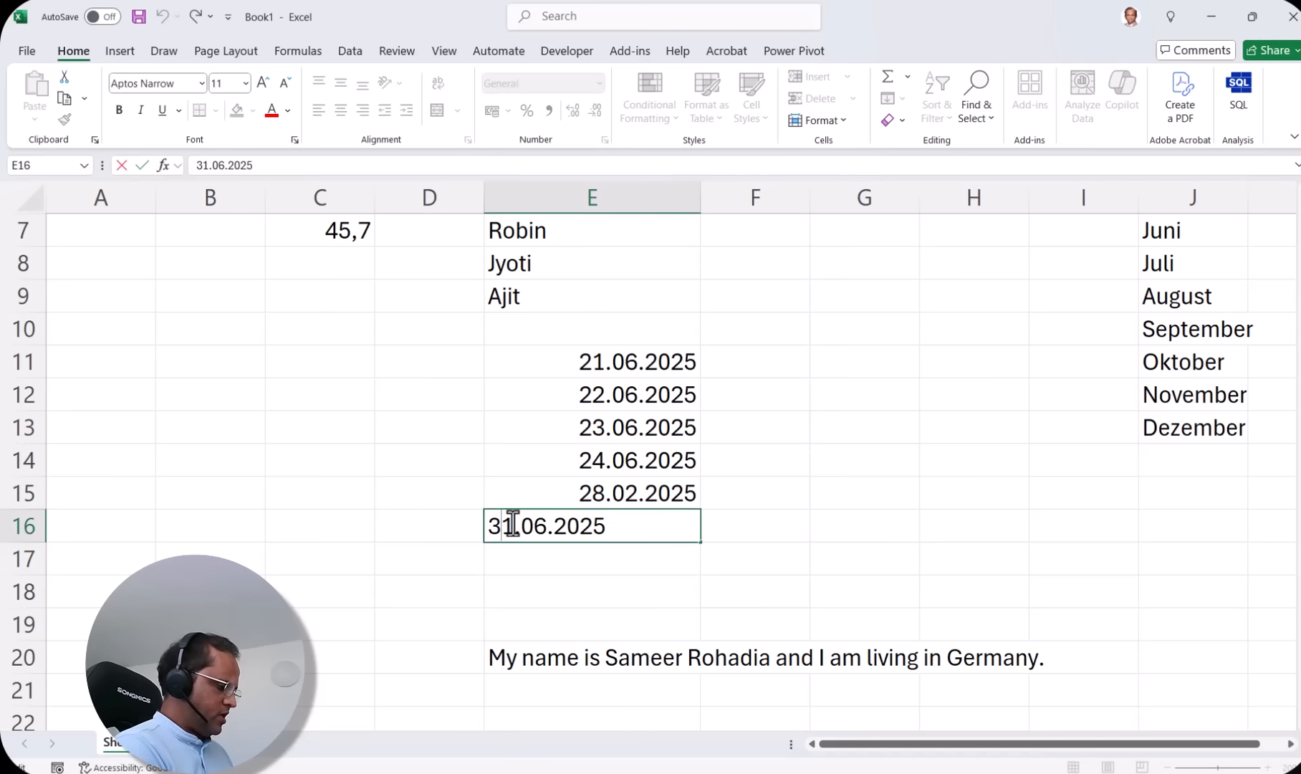
{"action": "type", "text": "0"}
{"action": "key", "text": "Delete"}
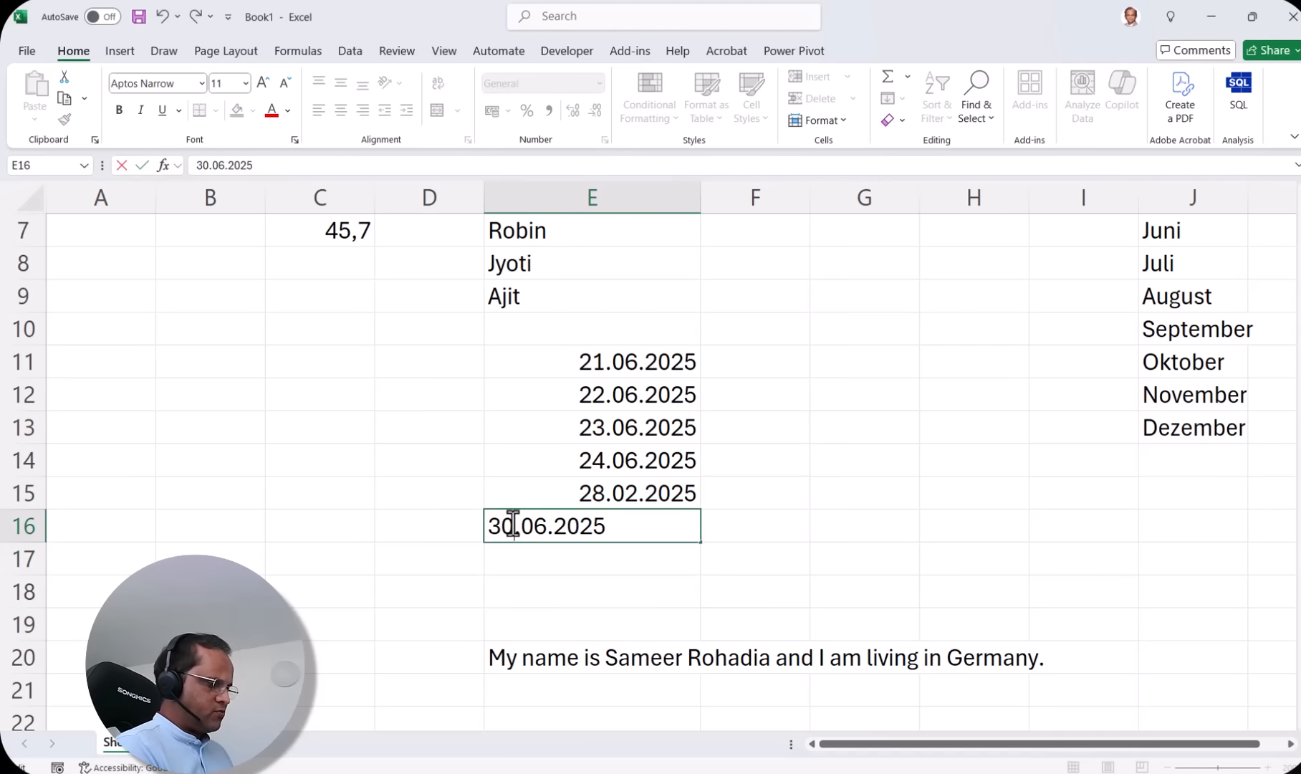
{"action": "key", "text": "Return"}
{"action": "left_click", "coordinate": [597, 532]}
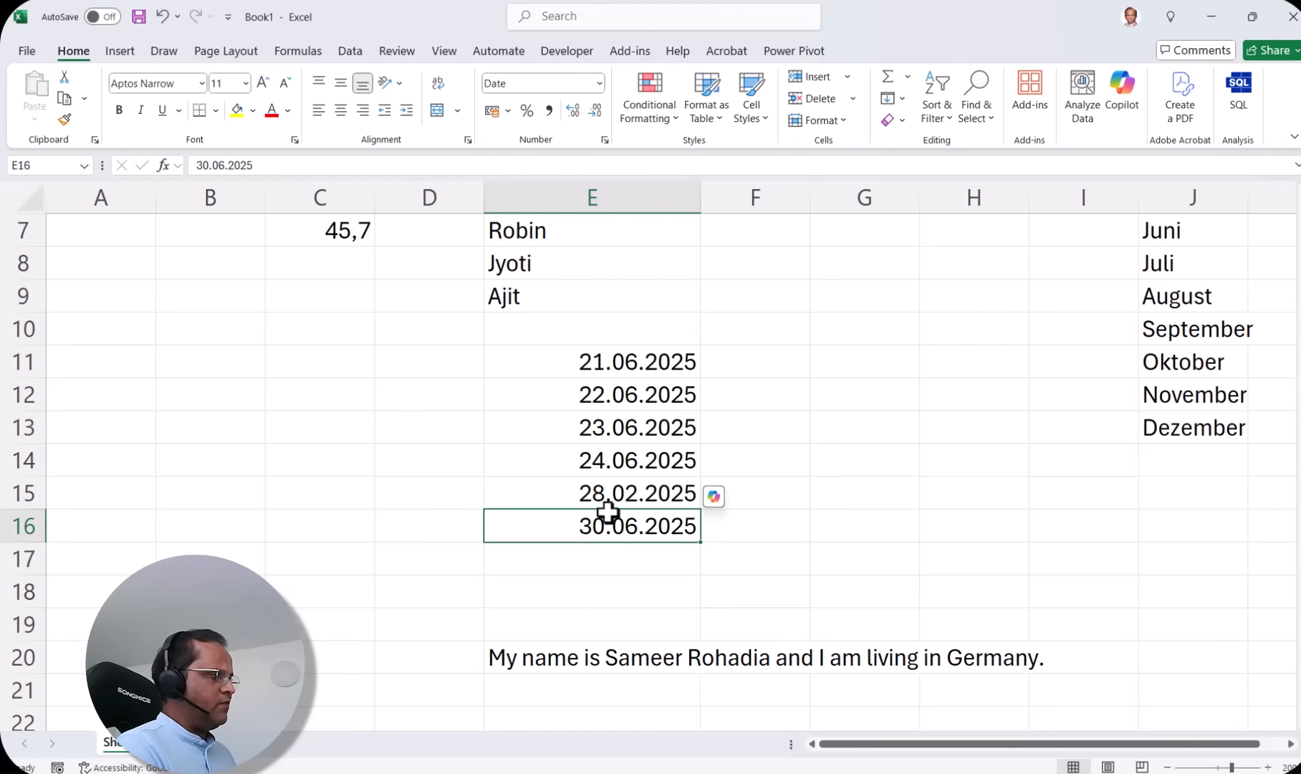
Enter the logical value true in cell G2 and reselect that cell.
{"action": "scroll", "coordinate": [621, 532], "scroll_direction": "up", "scroll_amount": 2}
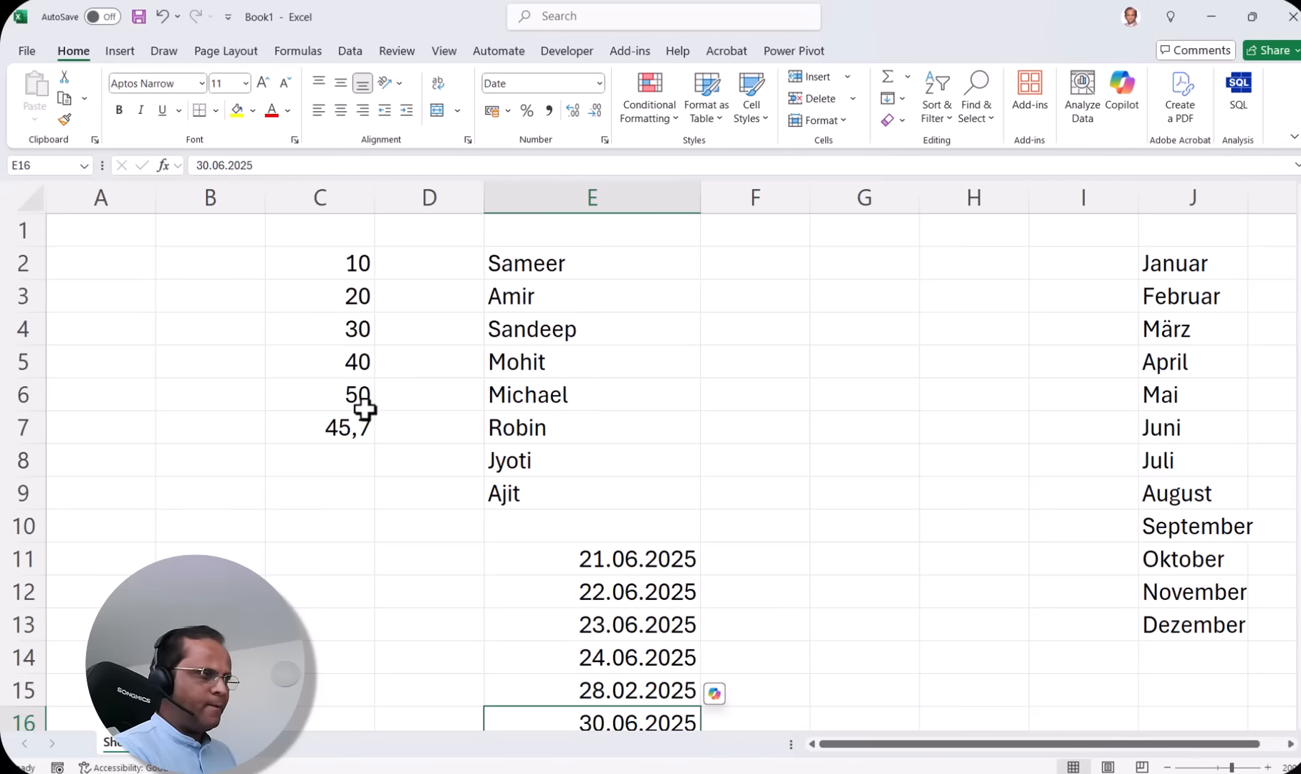
{"action": "left_click", "coordinate": [853, 268]}
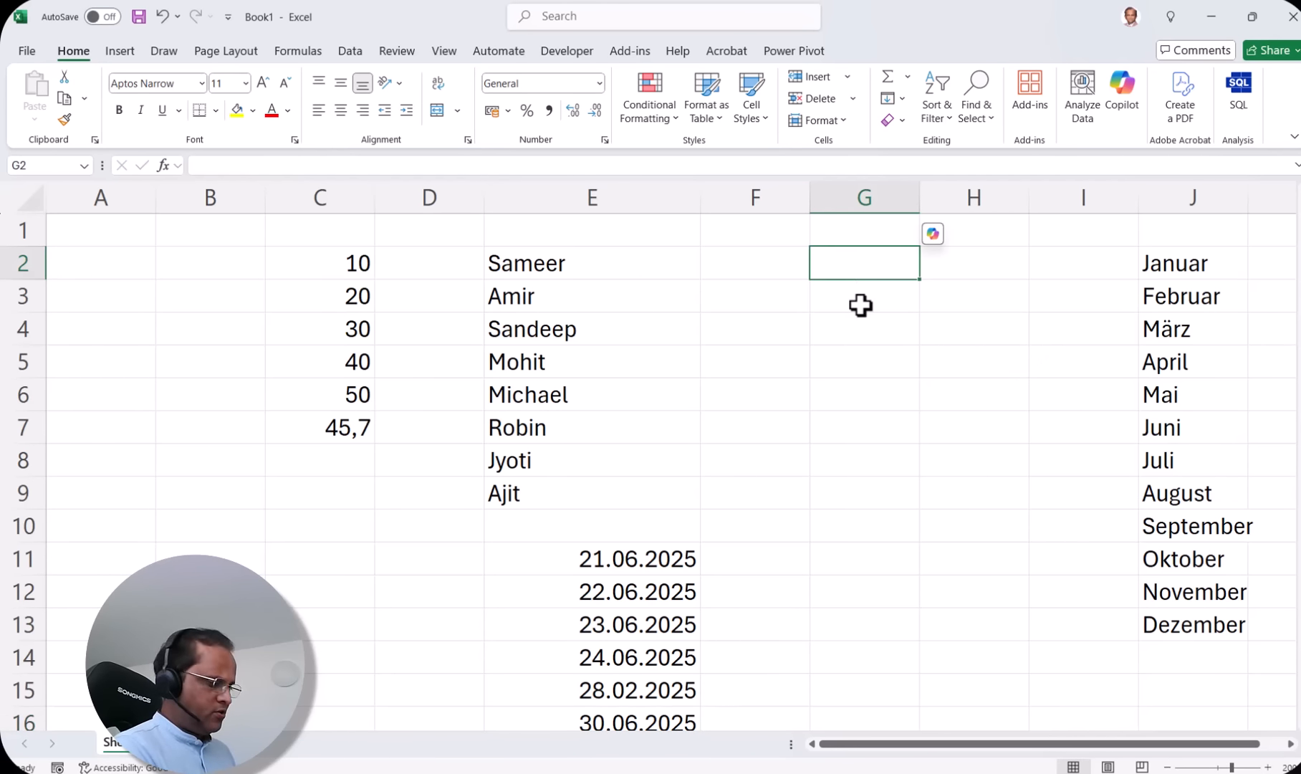
{"action": "type", "text": "true"}
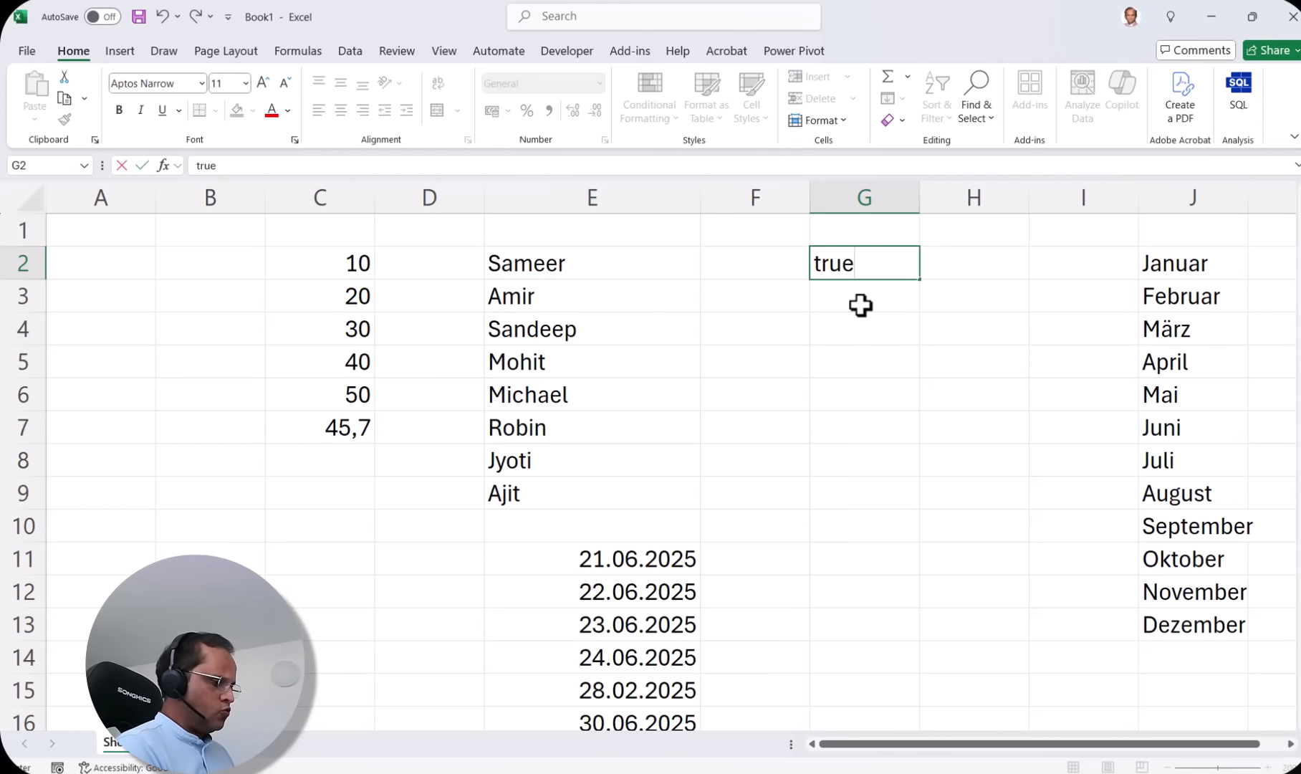
{"action": "key", "text": "Return"}
{"action": "left_click", "coordinate": [867, 265]}
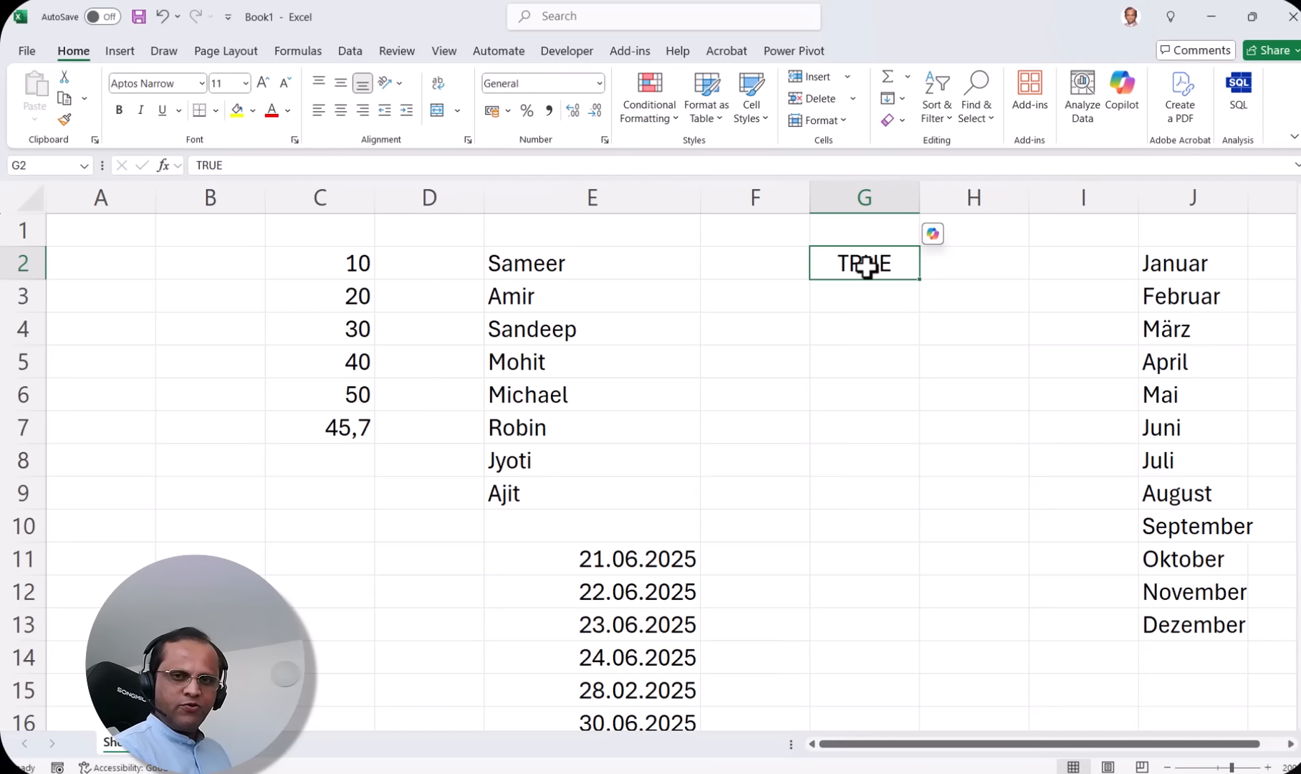
{"action": "left_click", "coordinate": [866, 296]}
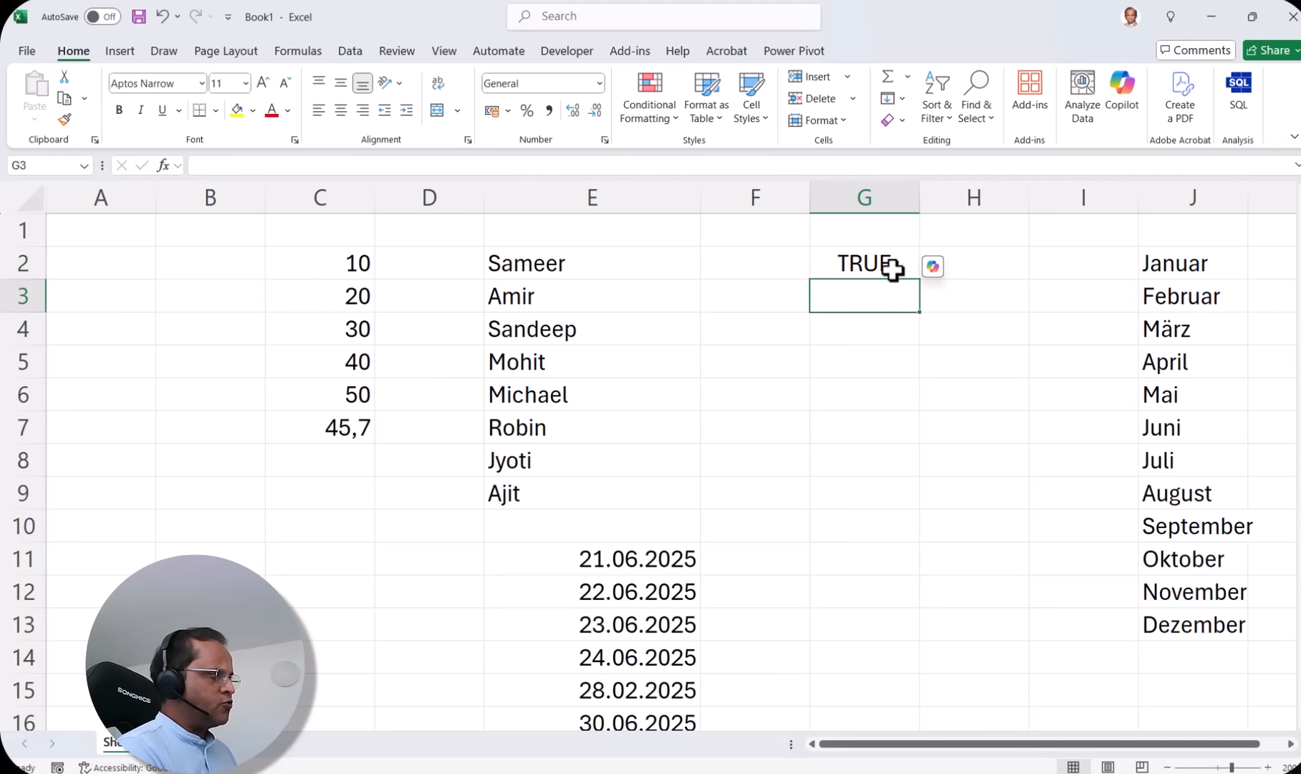
{"action": "left_click", "coordinate": [865, 268]}
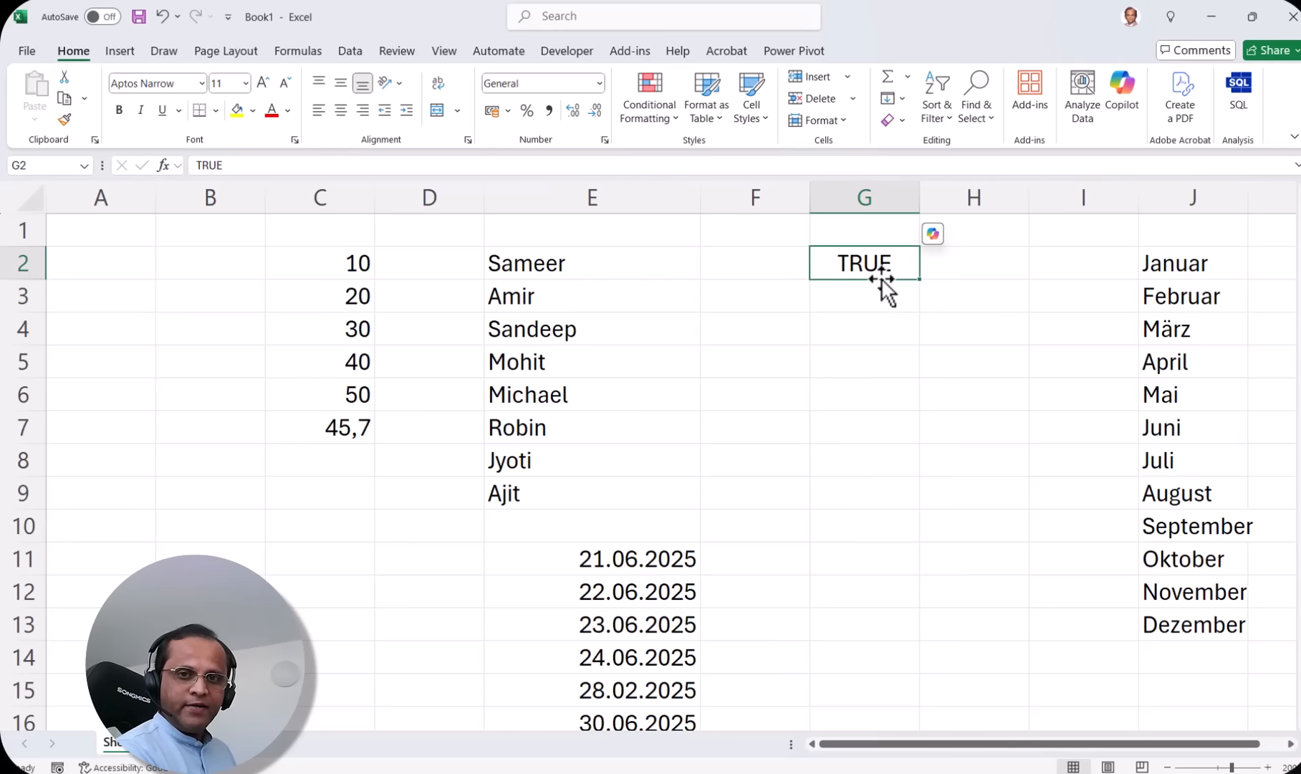
Enter the logical value false in cell G3 and reselect that cell.
{"action": "left_click", "coordinate": [878, 297]}
{"action": "type", "text": "false"}
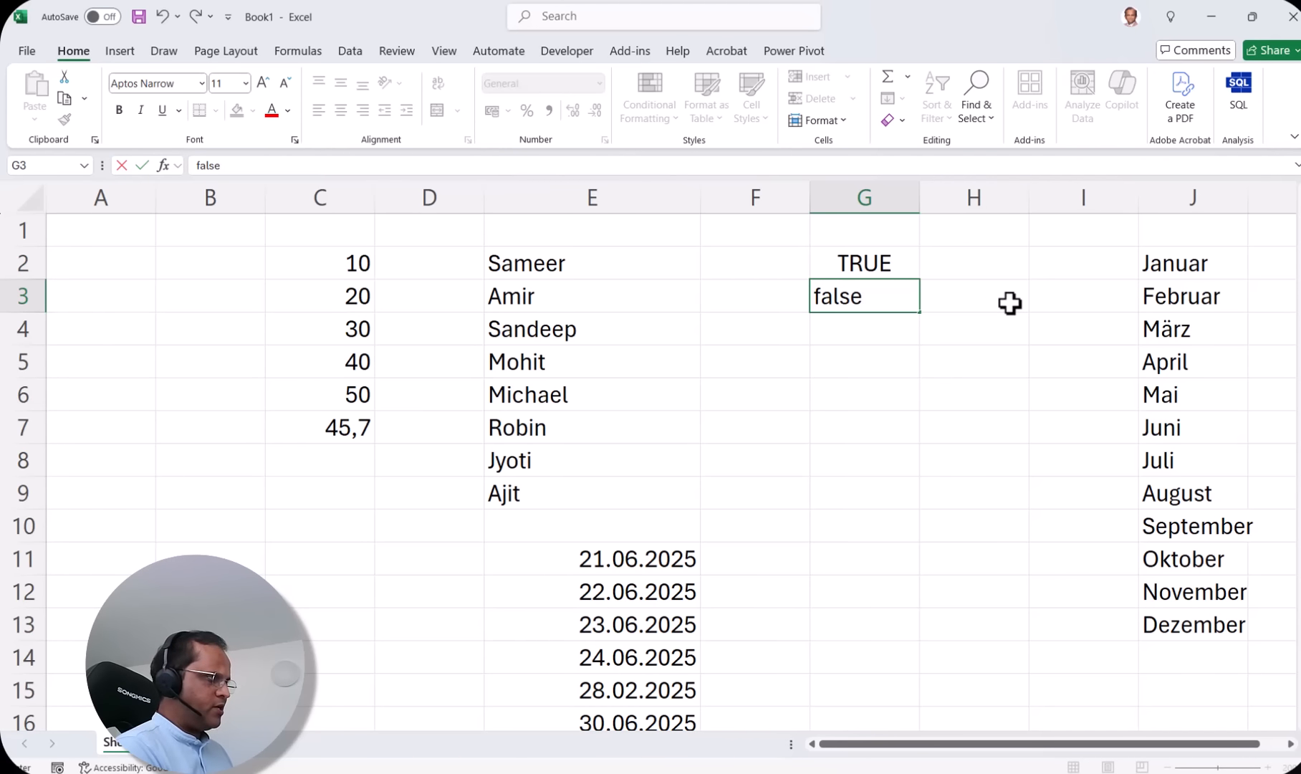
{"action": "key", "text": "Return"}
{"action": "left_click", "coordinate": [846, 295]}
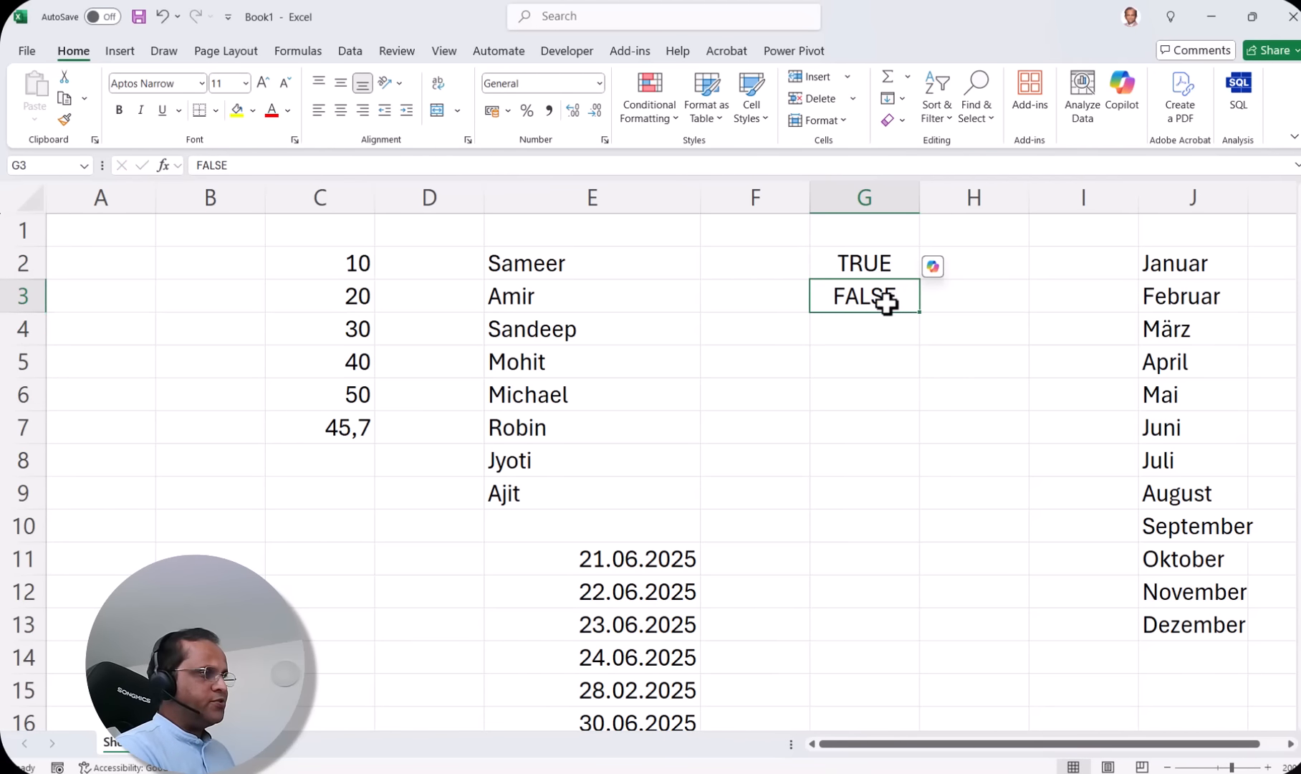
Enter the formula =2/0 in cell G5 and reselect that cell.
{"action": "key", "text": "Down"}
{"action": "key", "text": "Down"}
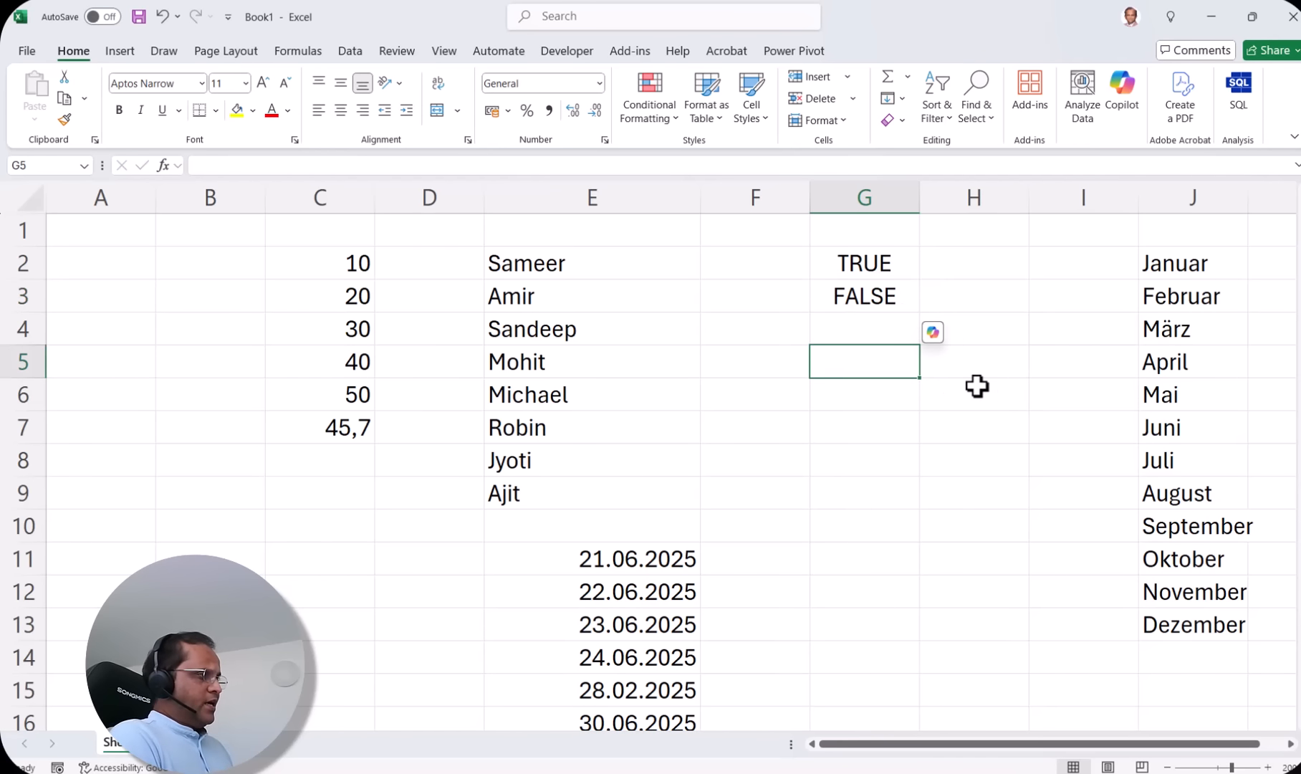
{"action": "type", "text": "=2/"}
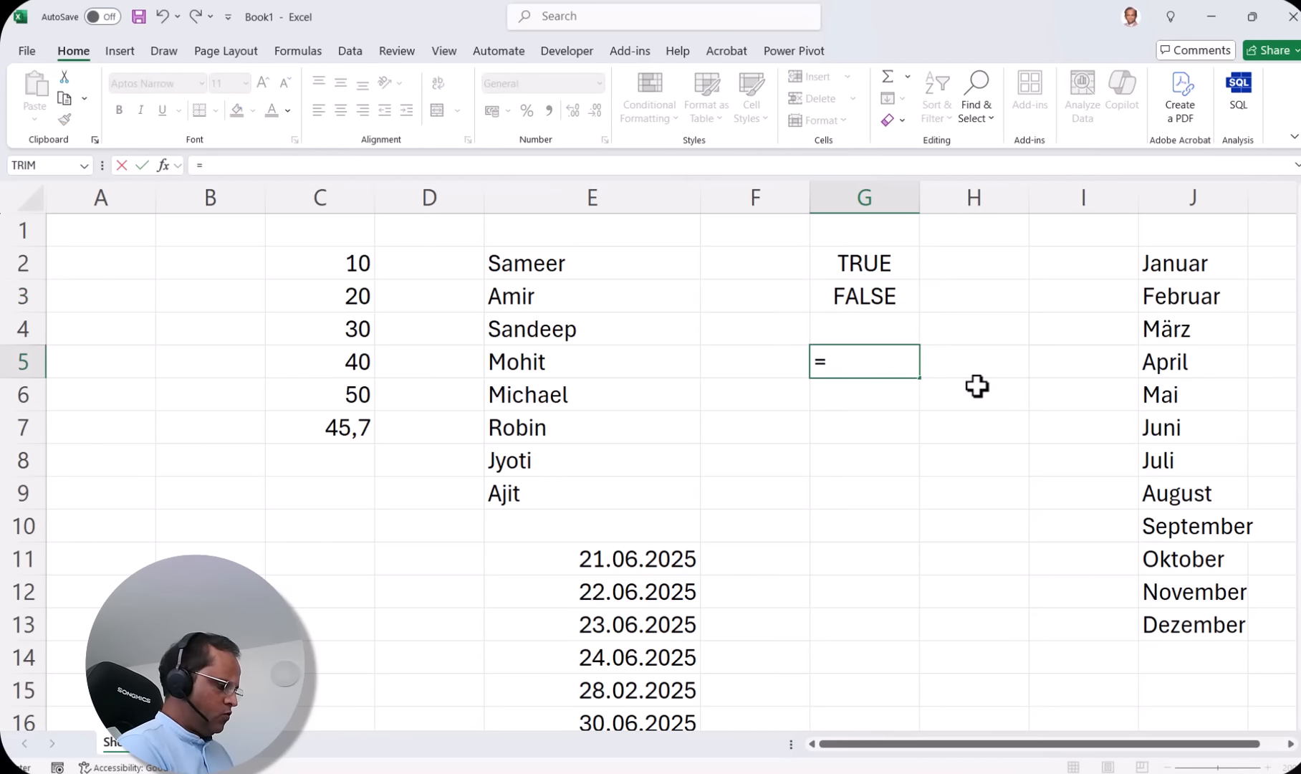
{"action": "key", "text": "BackSpace"}
{"action": "key", "text": "BackSpace"}
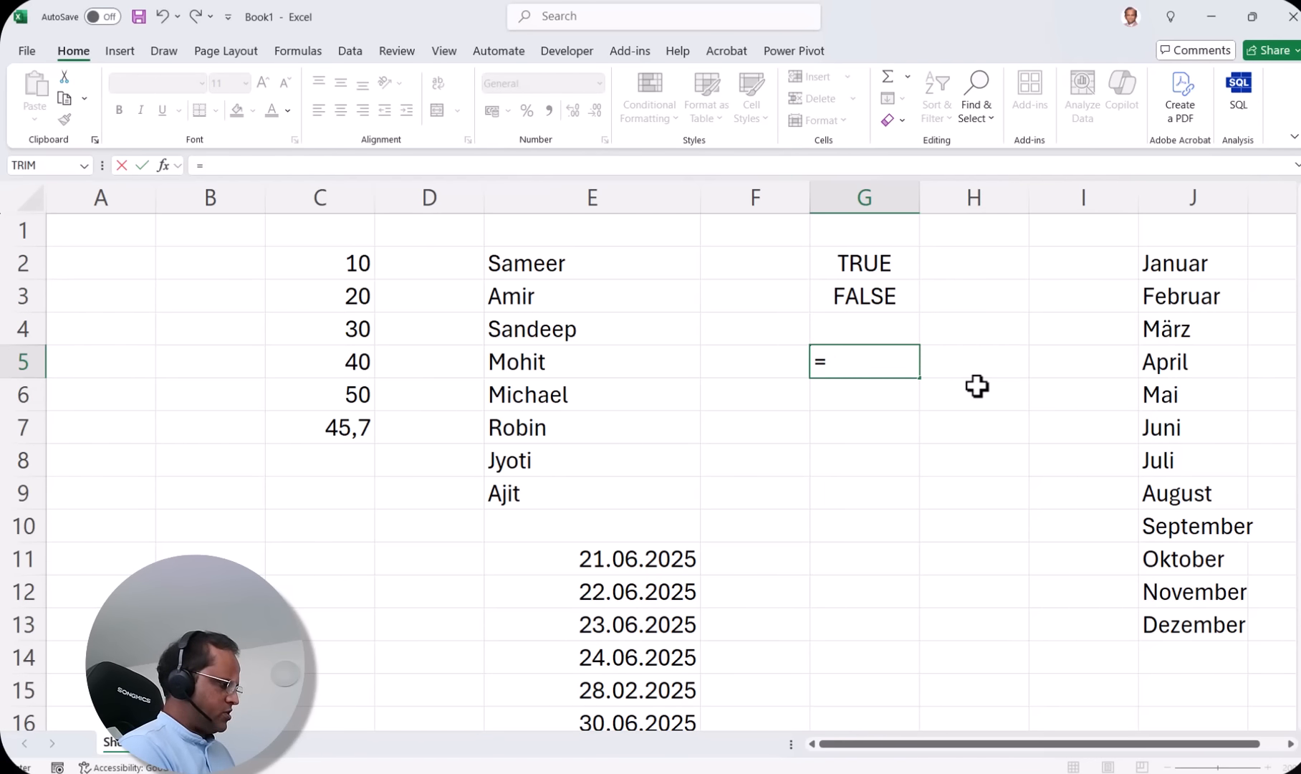
{"action": "type", "text": "2/0"}
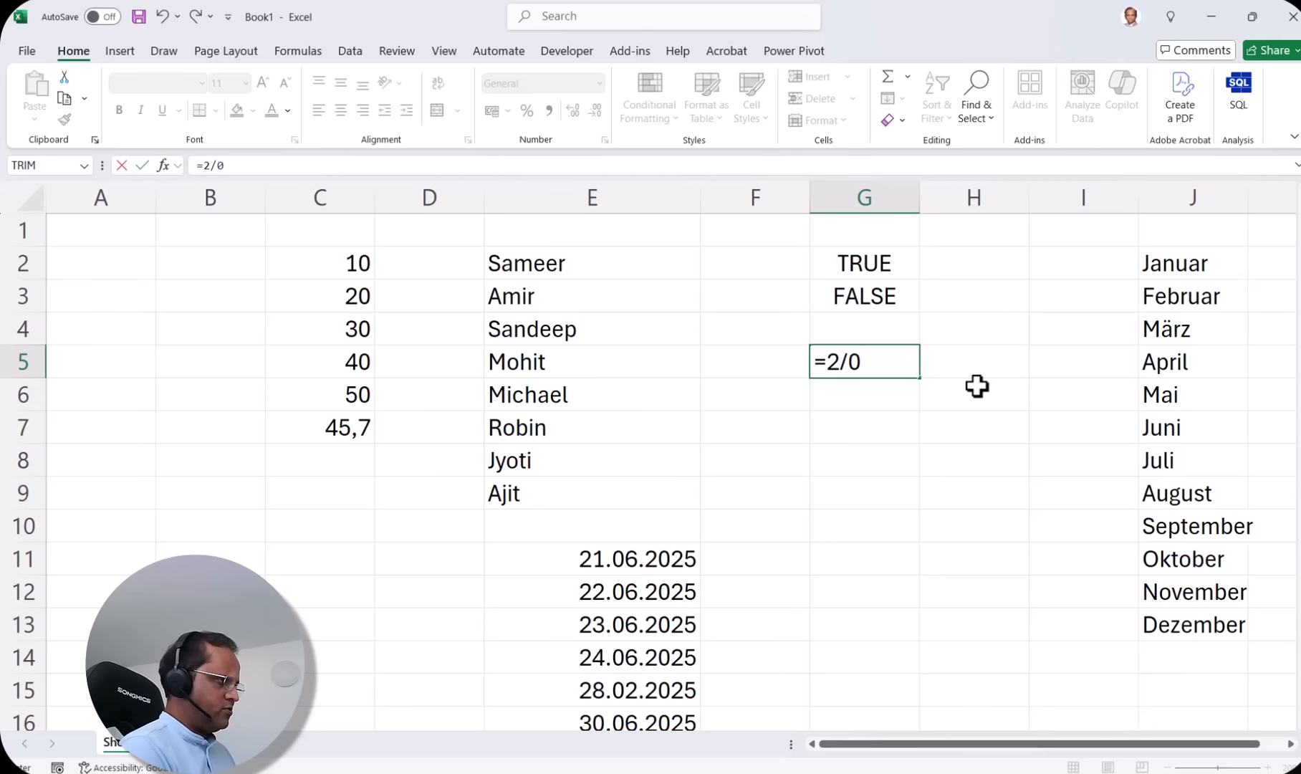
{"action": "key", "text": "Return"}
{"action": "left_click", "coordinate": [889, 361]}
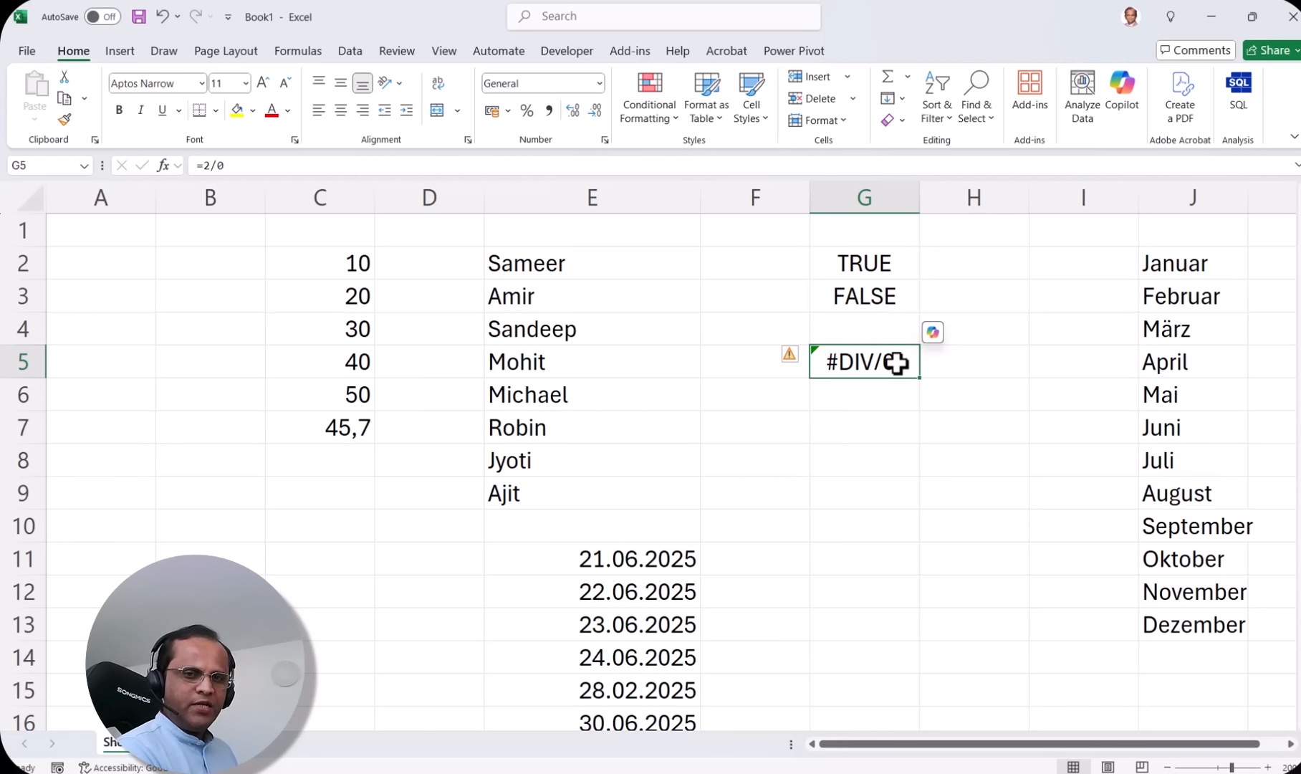
Widen column G and column J so their contents have more room.
{"action": "left_click_drag", "start_coordinate": [920, 197], "coordinate": [989, 195]}
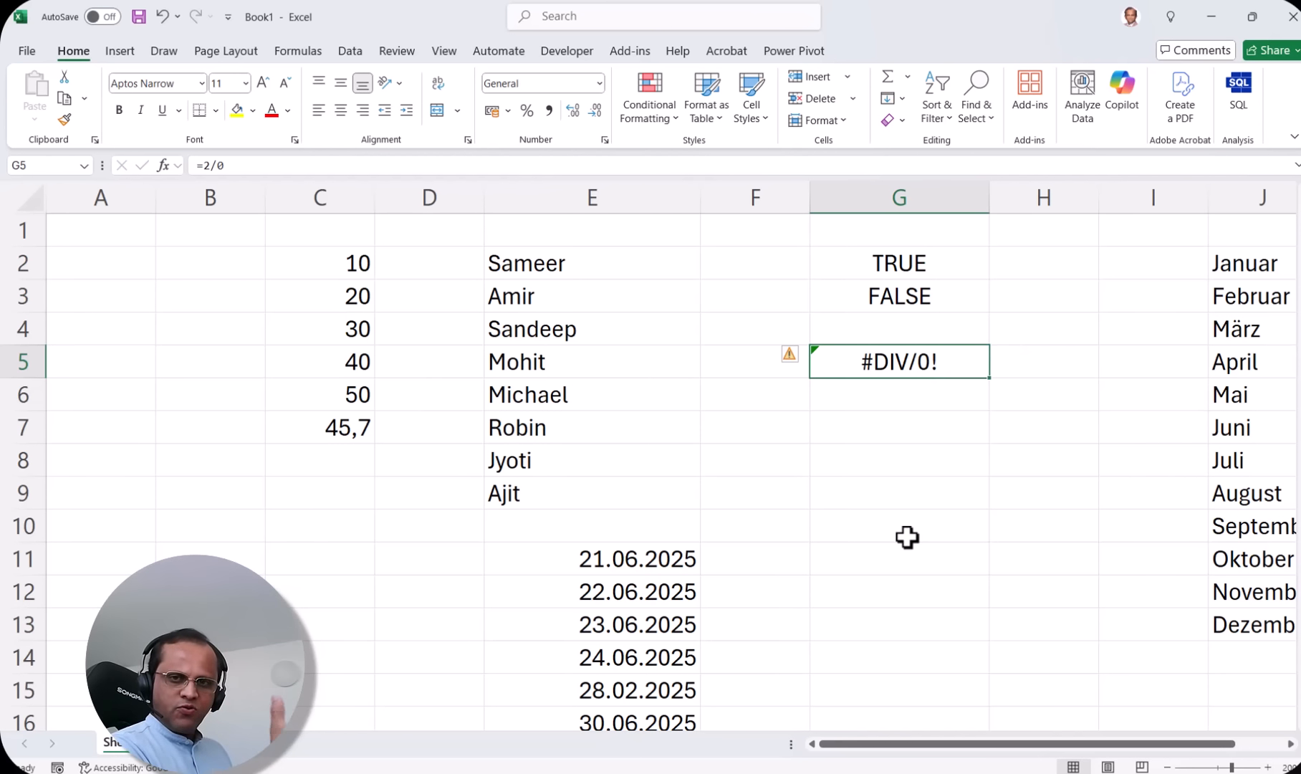
{"action": "left_click_drag", "start_coordinate": [930, 745], "coordinate": [1037, 749]}
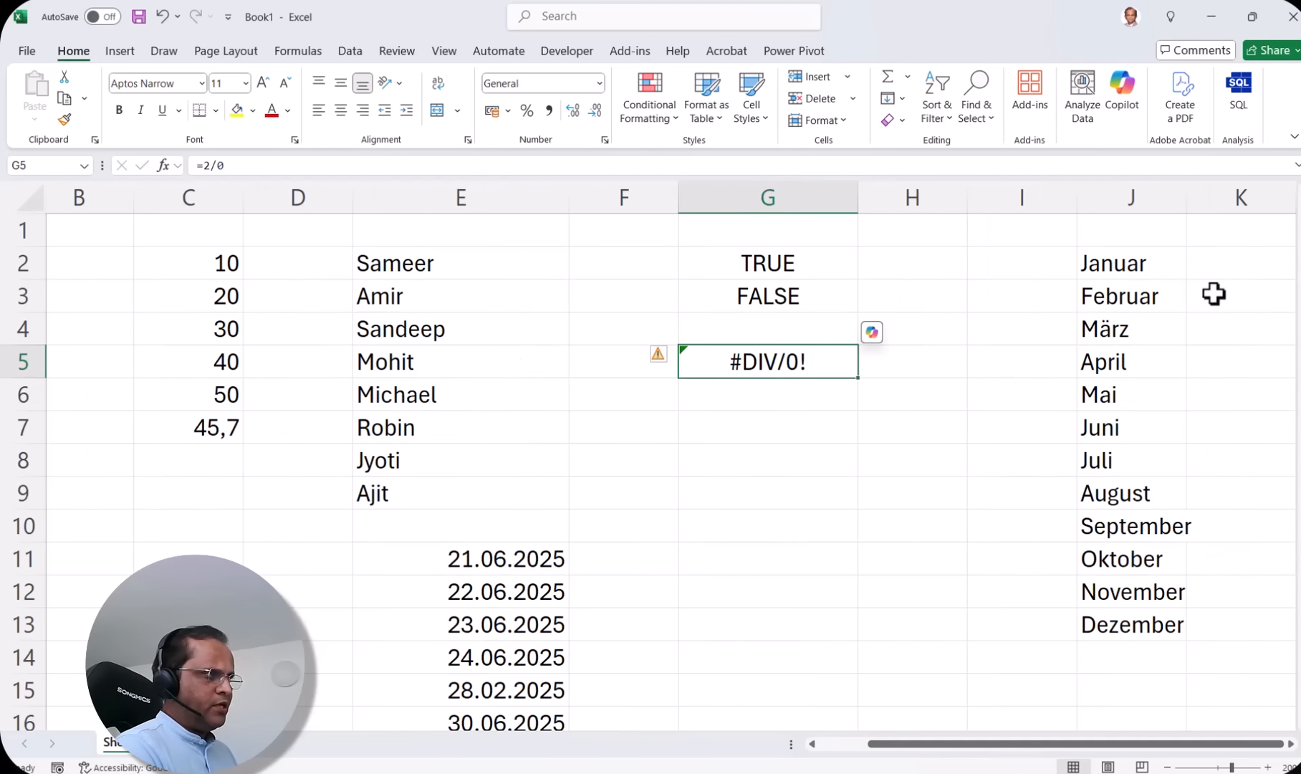
{"action": "left_click_drag", "start_coordinate": [1187, 197], "coordinate": [1221, 235]}
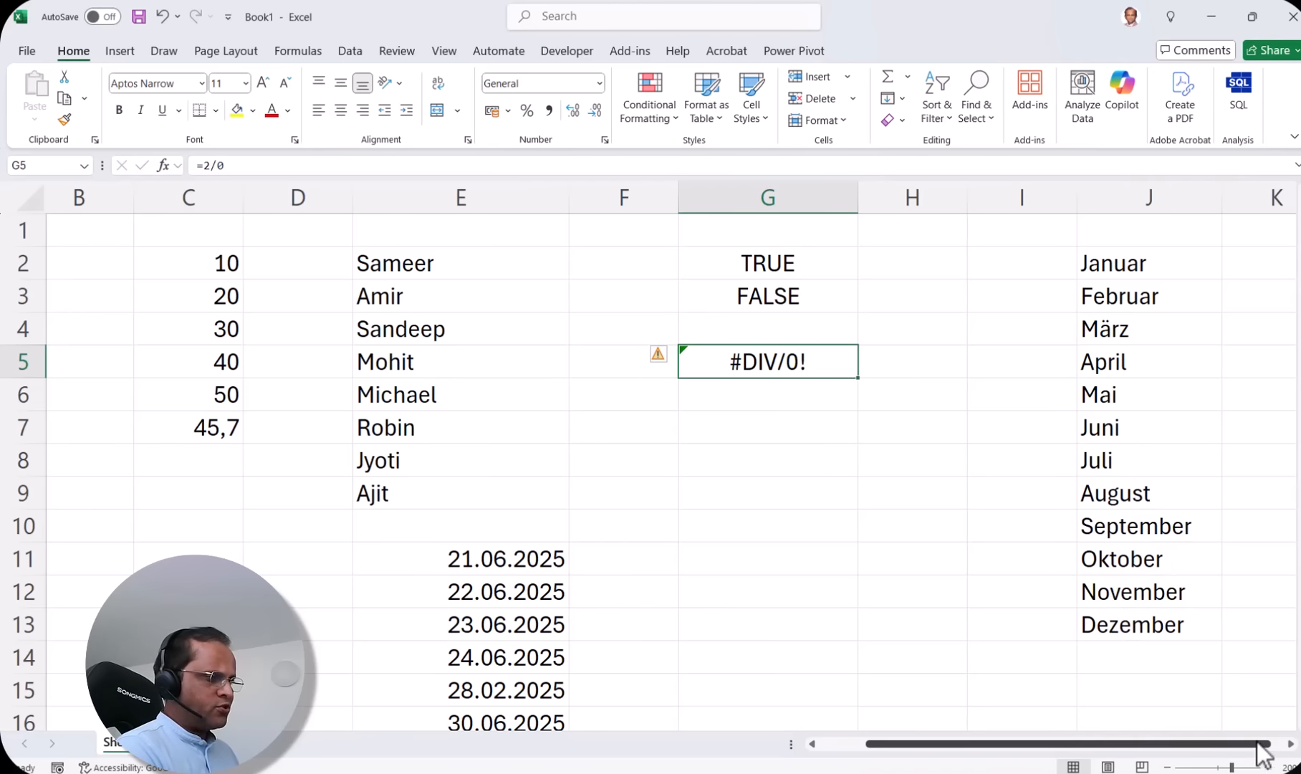
Select the month names column J and search it for r, going through the first three matches one by one.
{"action": "left_click", "coordinate": [1290, 745]}
{"action": "left_click", "coordinate": [1290, 745]}
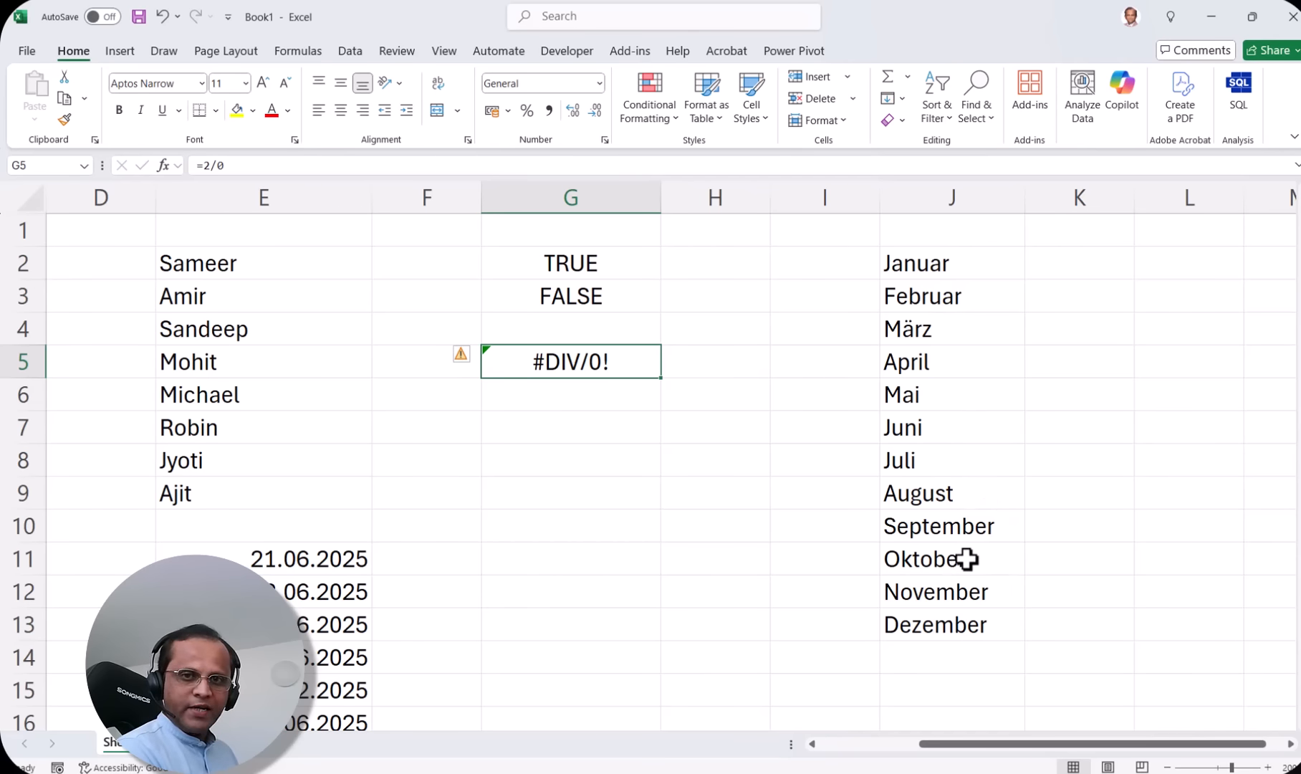
{"action": "left_click", "coordinate": [935, 204]}
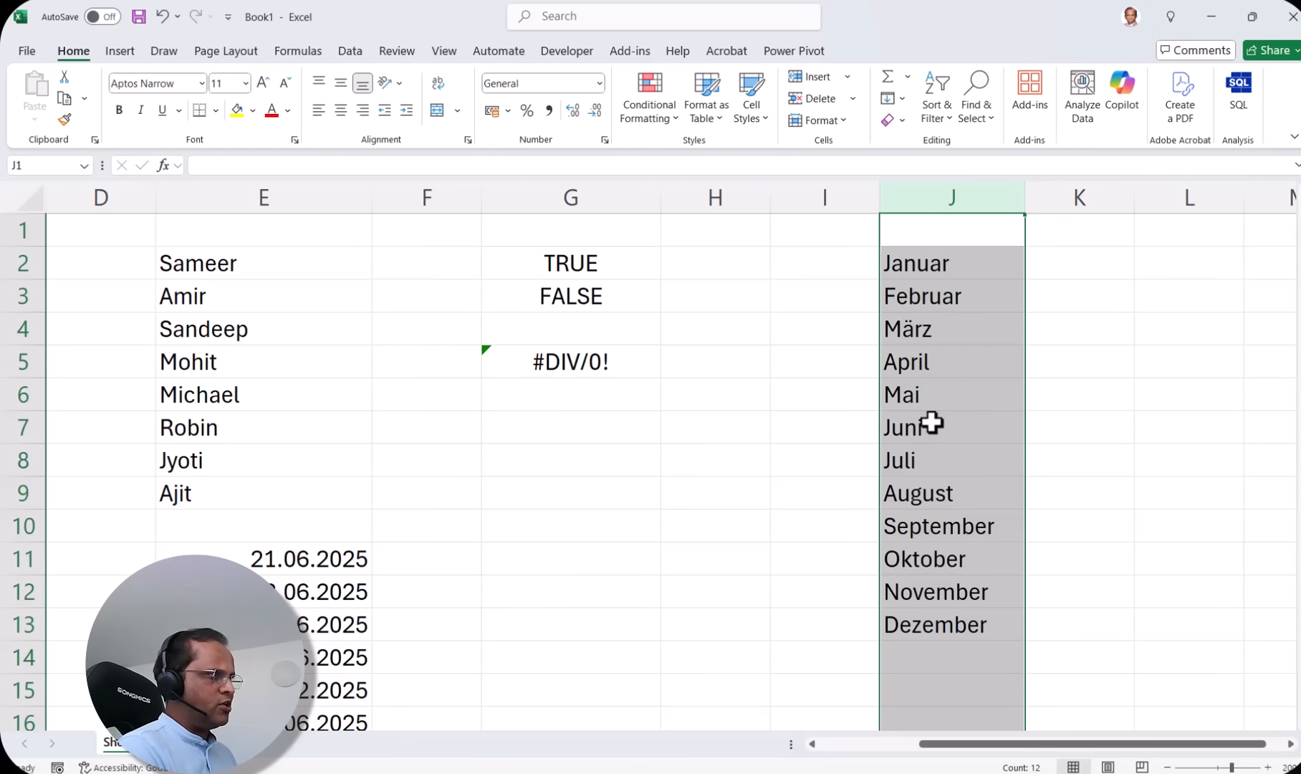
{"action": "left_click", "coordinate": [988, 121]}
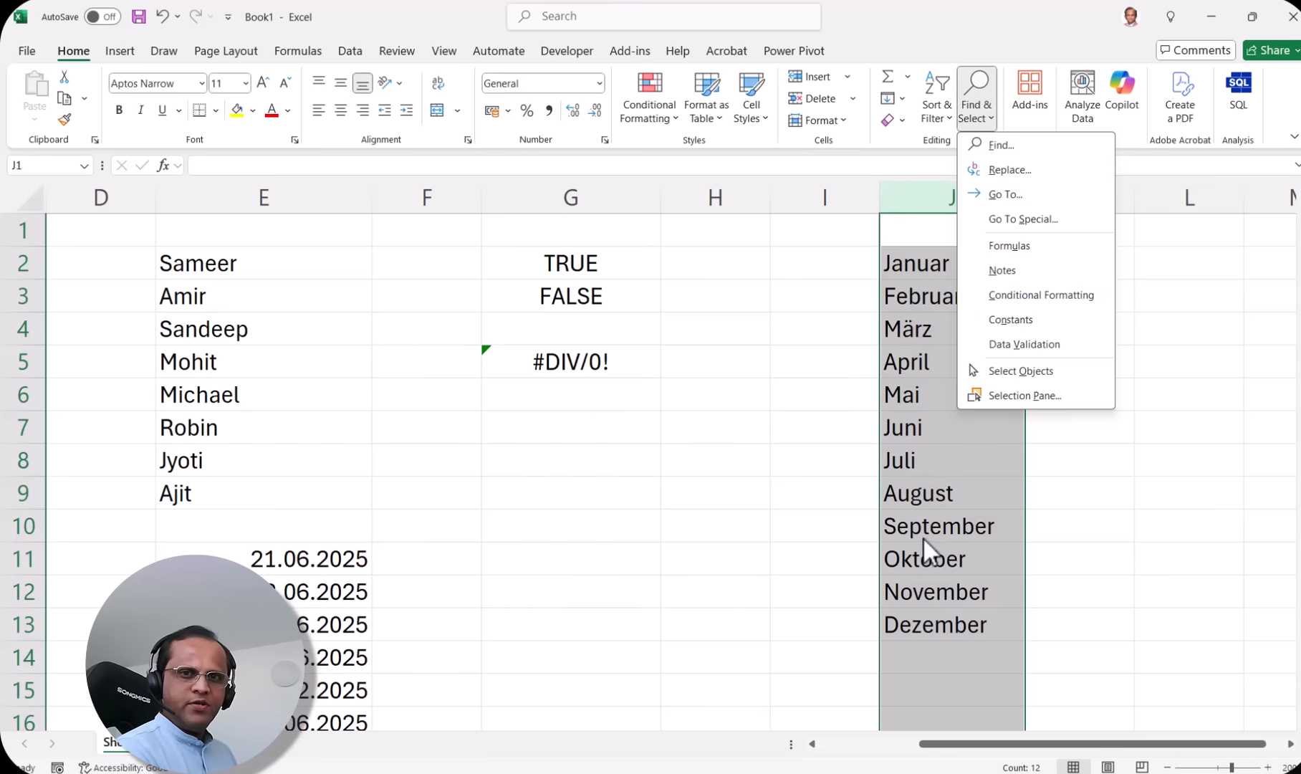
{"action": "left_click", "coordinate": [1003, 145]}
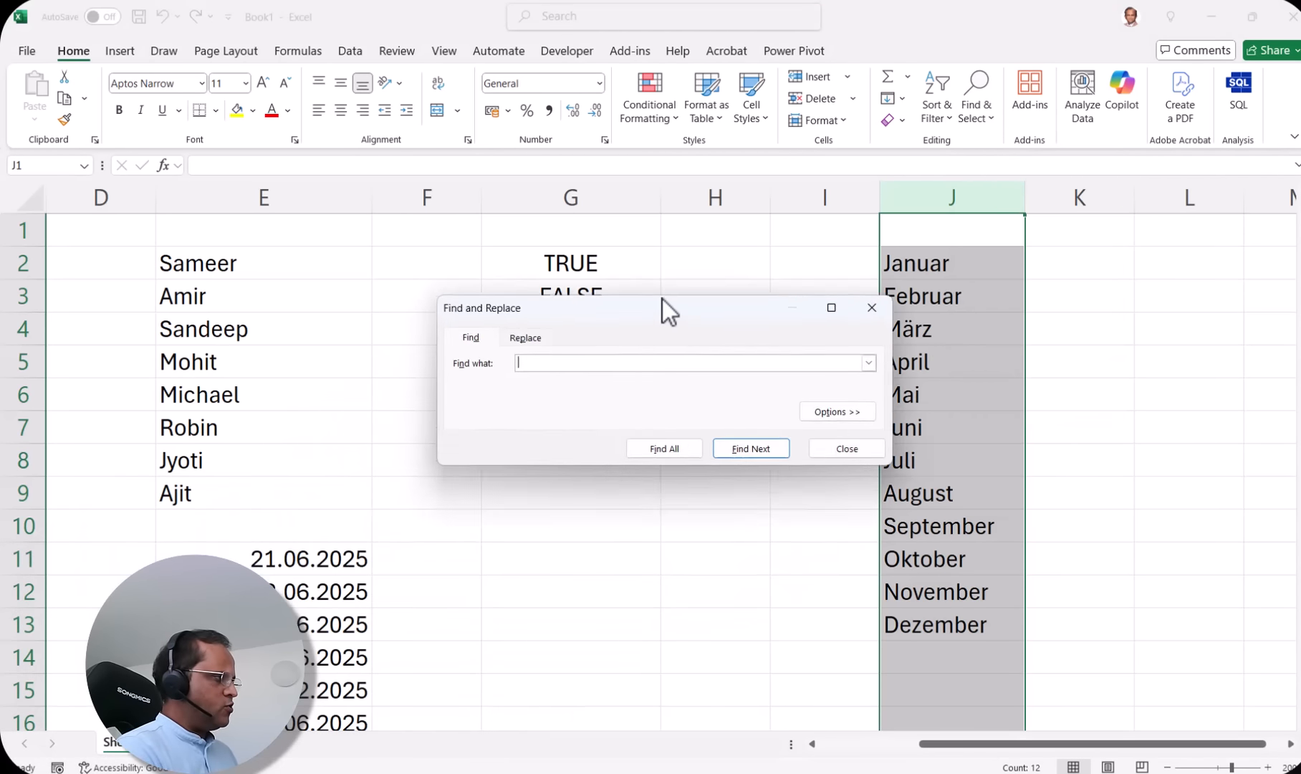
{"action": "left_click_drag", "start_coordinate": [645, 312], "coordinate": [699, 265]}
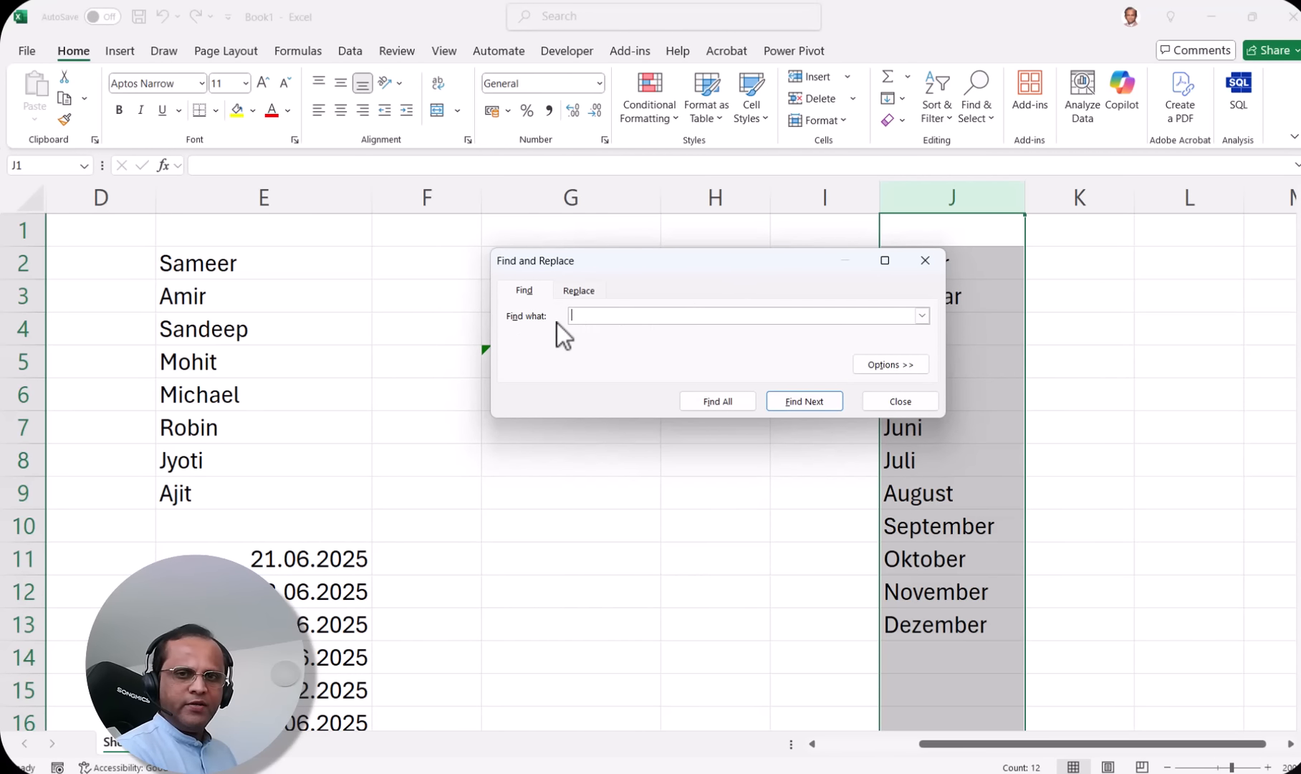
{"action": "type", "text": "r"}
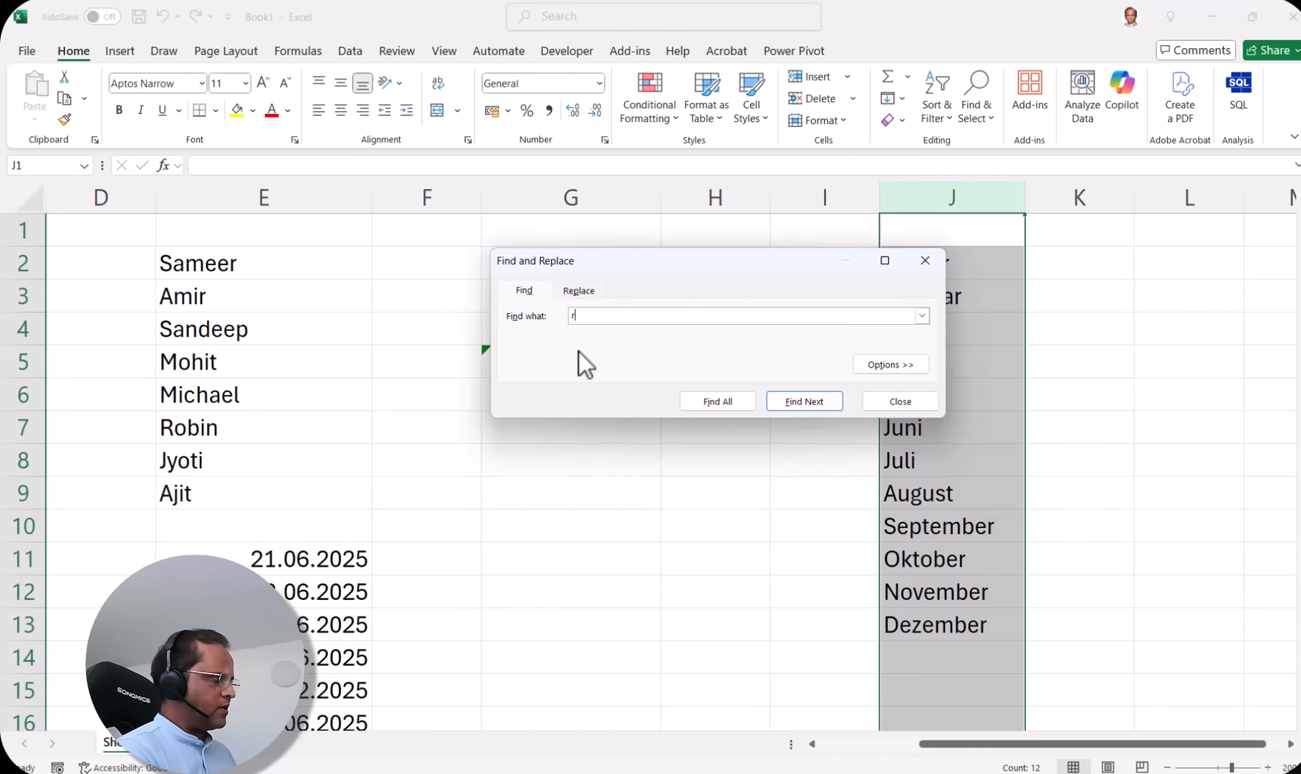
{"action": "left_click_drag", "start_coordinate": [725, 283], "coordinate": [555, 288]}
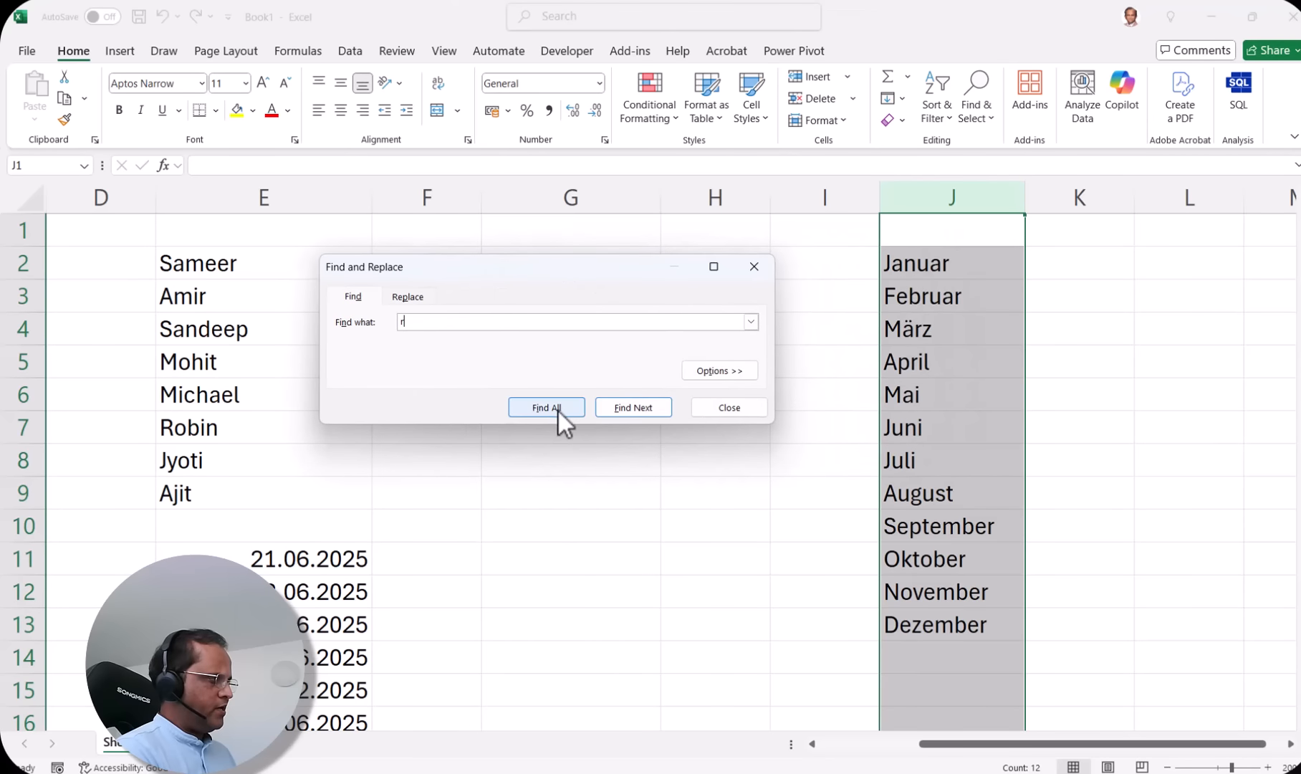
{"action": "left_click", "coordinate": [656, 414]}
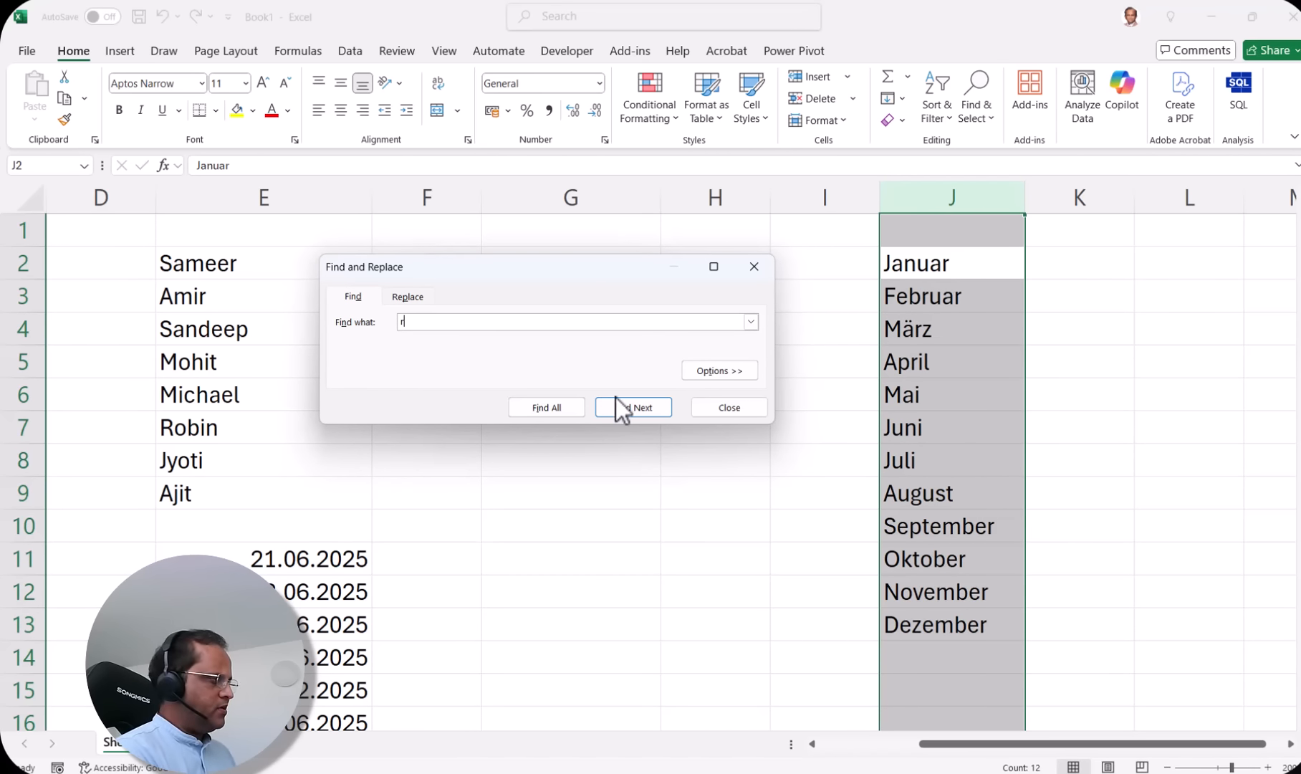
{"action": "left_click", "coordinate": [631, 412]}
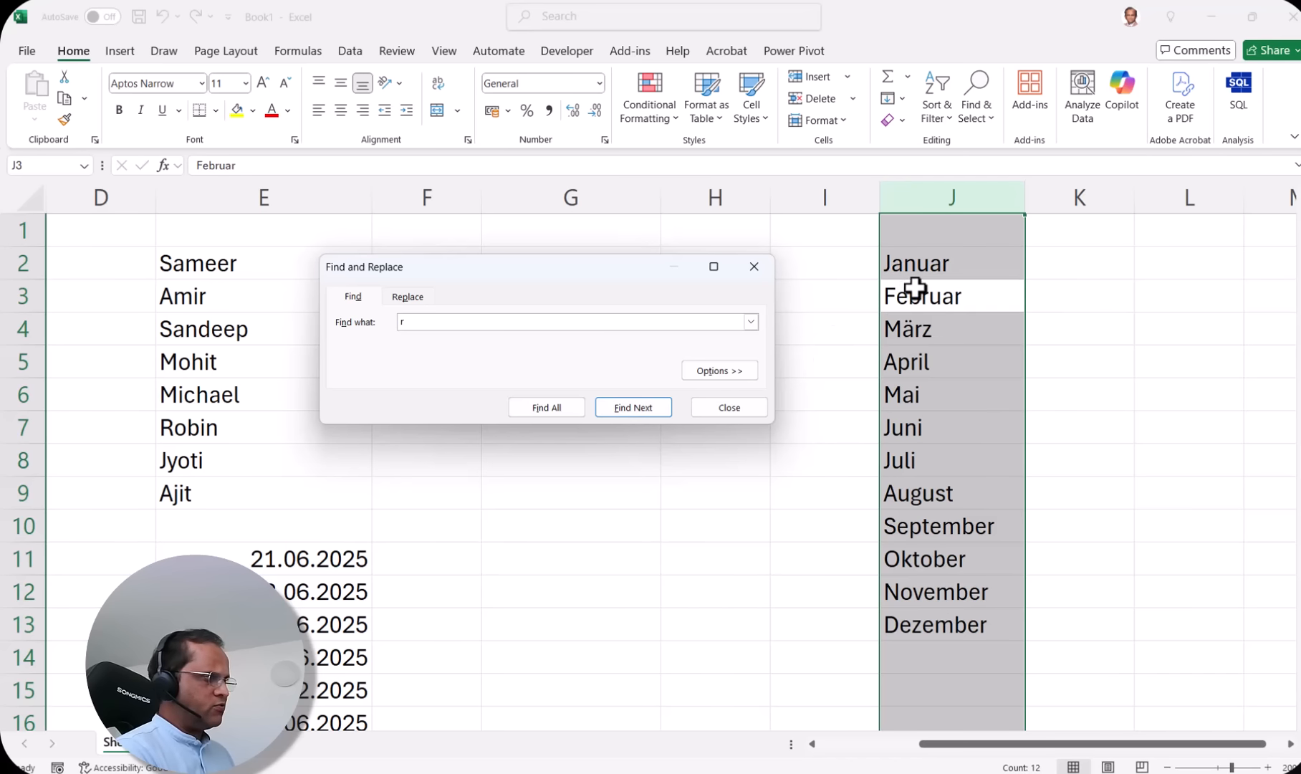
{"action": "left_click", "coordinate": [655, 412]}
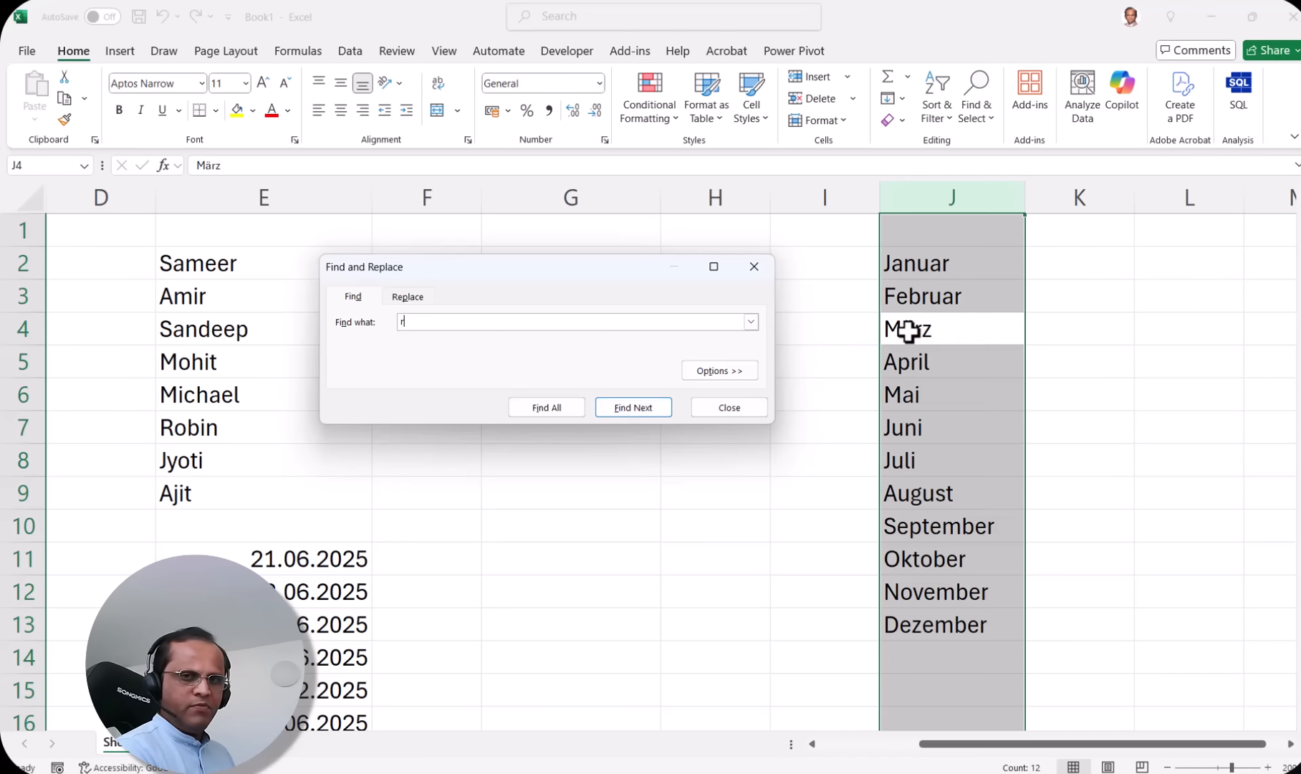
List all cells in column J that contain r and enlarge the results list, keeping r as the search term.
{"action": "left_click", "coordinate": [563, 413]}
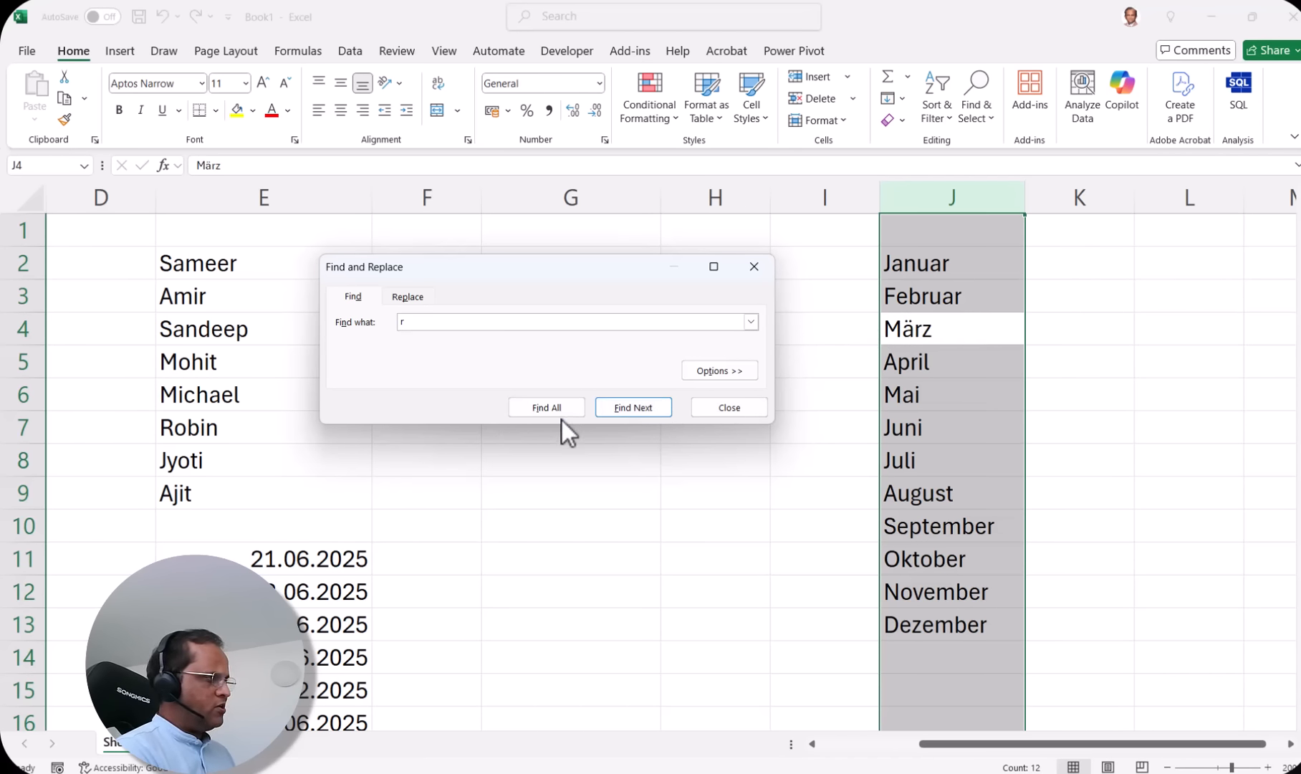
{"action": "left_click_drag", "start_coordinate": [557, 509], "coordinate": [558, 655]}
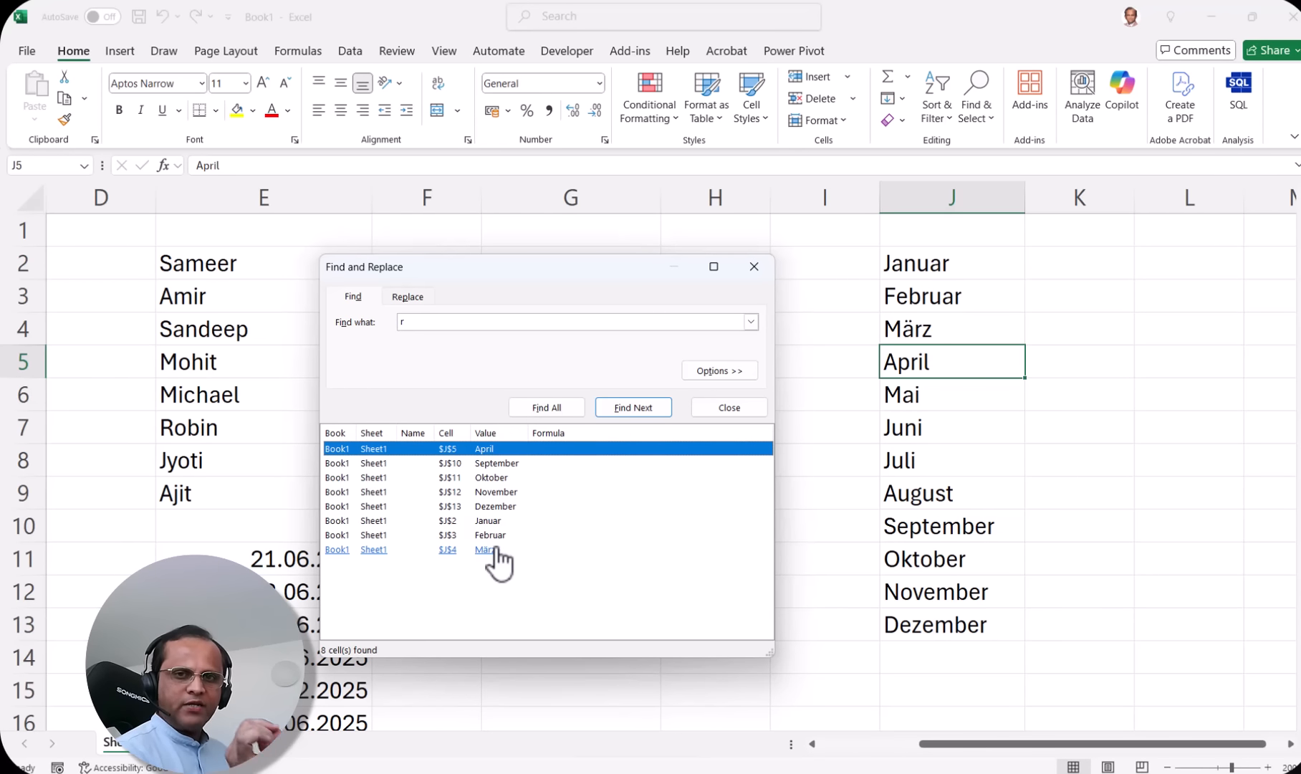
{"action": "left_click", "coordinate": [403, 324]}
{"action": "key", "text": "BackSpace"}
{"action": "type", "text": "r"}
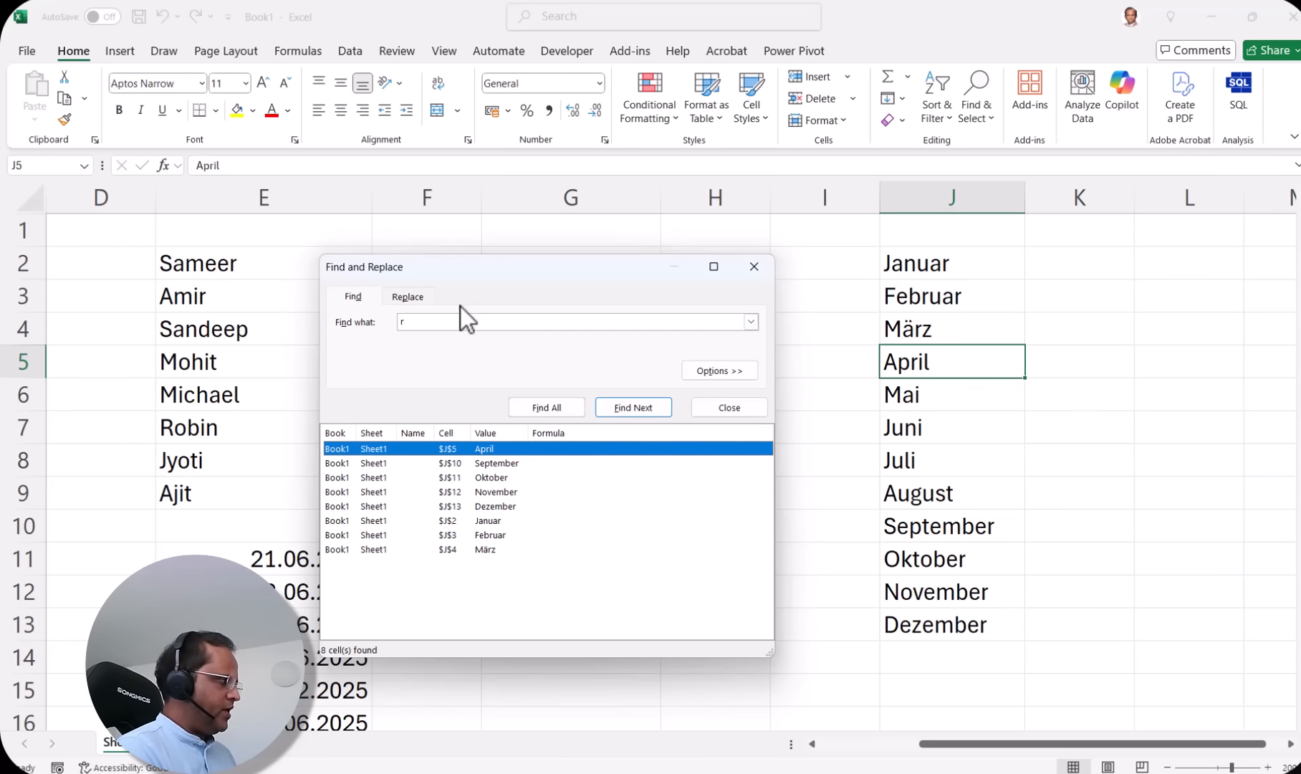
Replace r with y one match at a time in cells J5, E7, J10 and J11.
{"action": "left_click", "coordinate": [410, 297]}
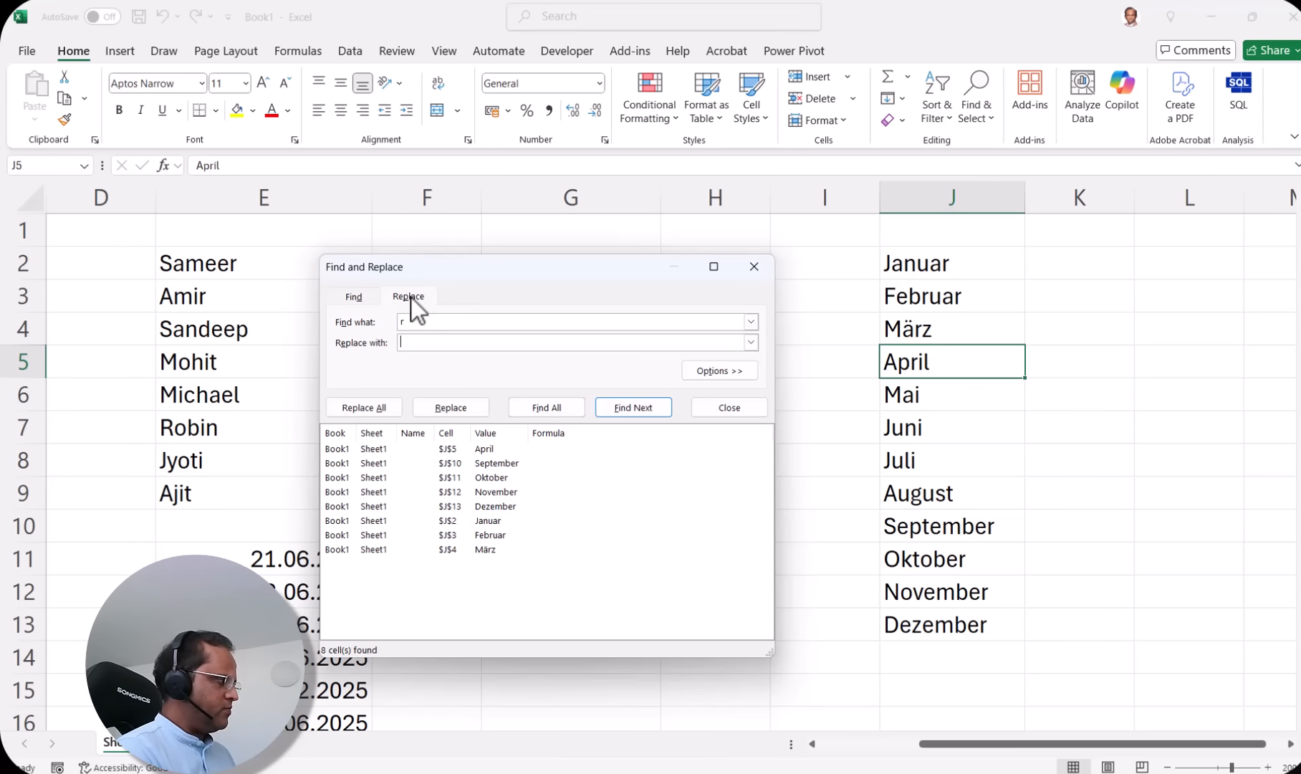
{"action": "left_click", "coordinate": [403, 344]}
{"action": "type", "text": "y"}
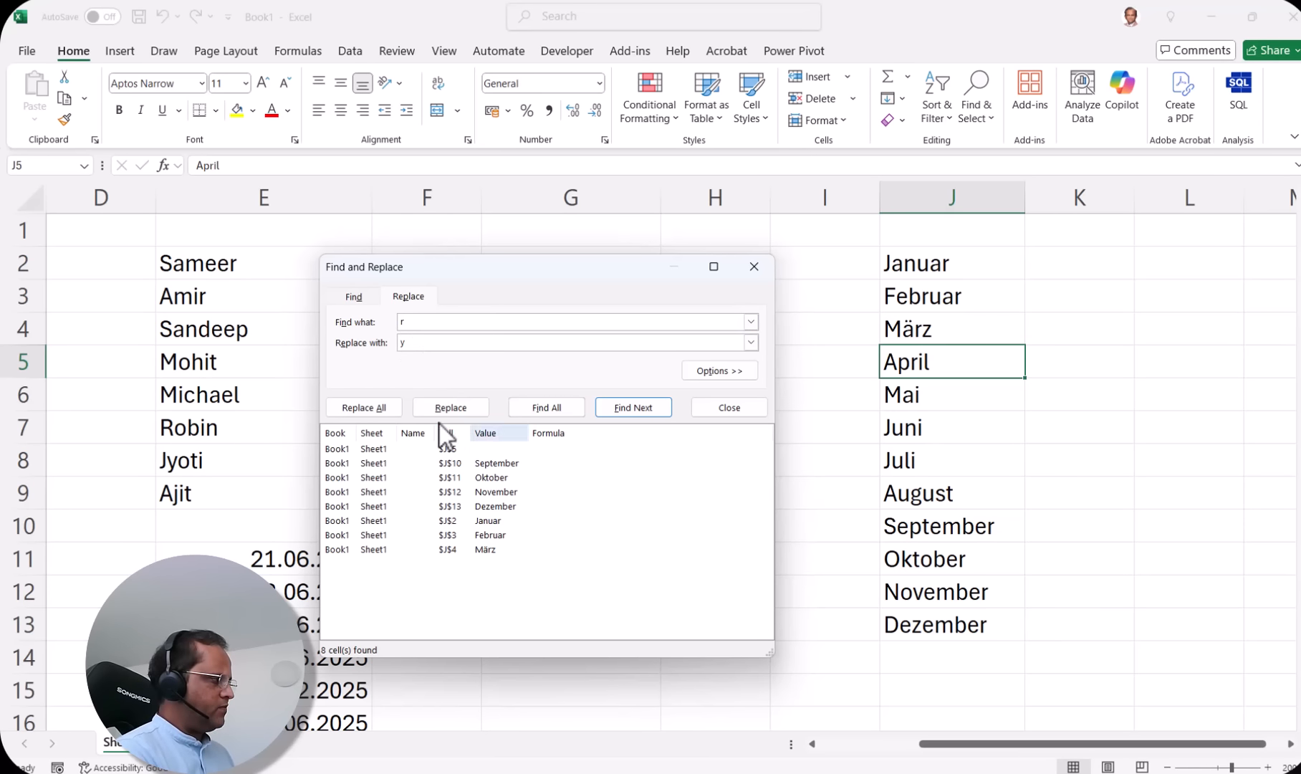
{"action": "left_click", "coordinate": [478, 409]}
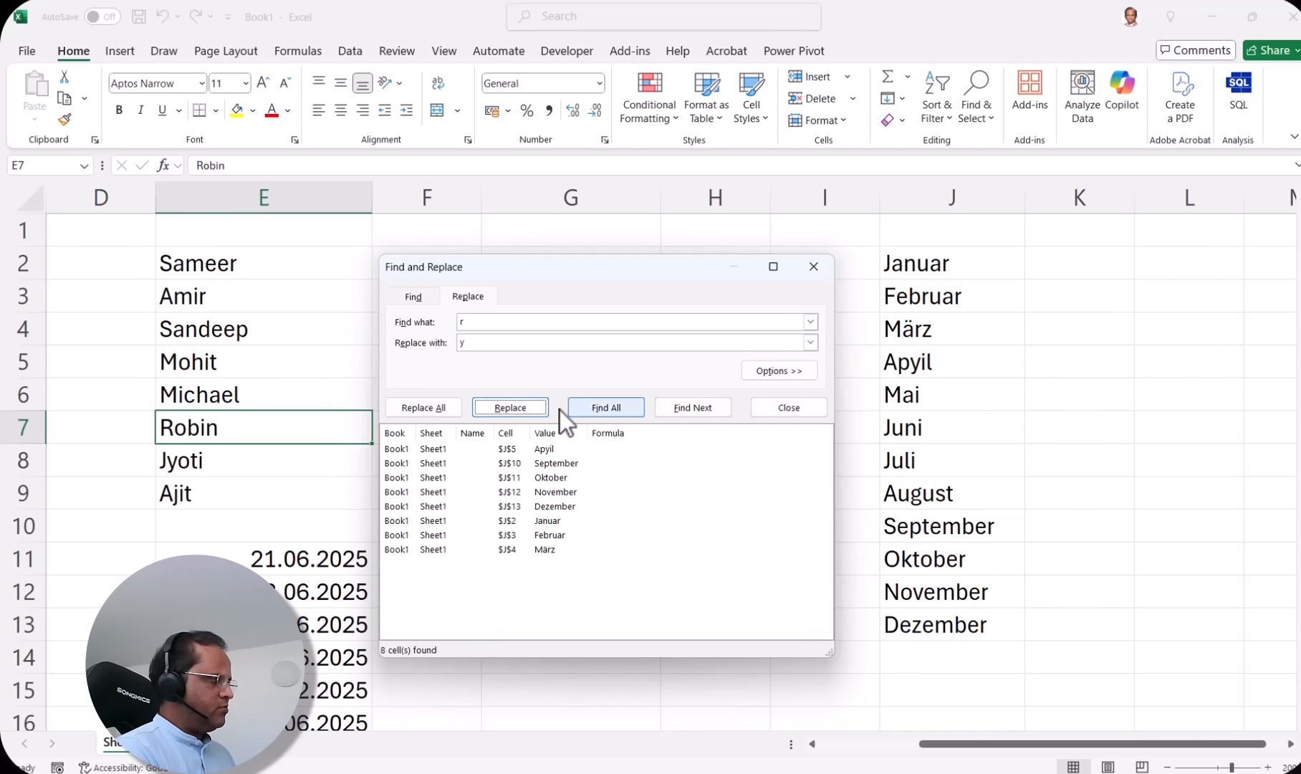
{"action": "left_click", "coordinate": [503, 409]}
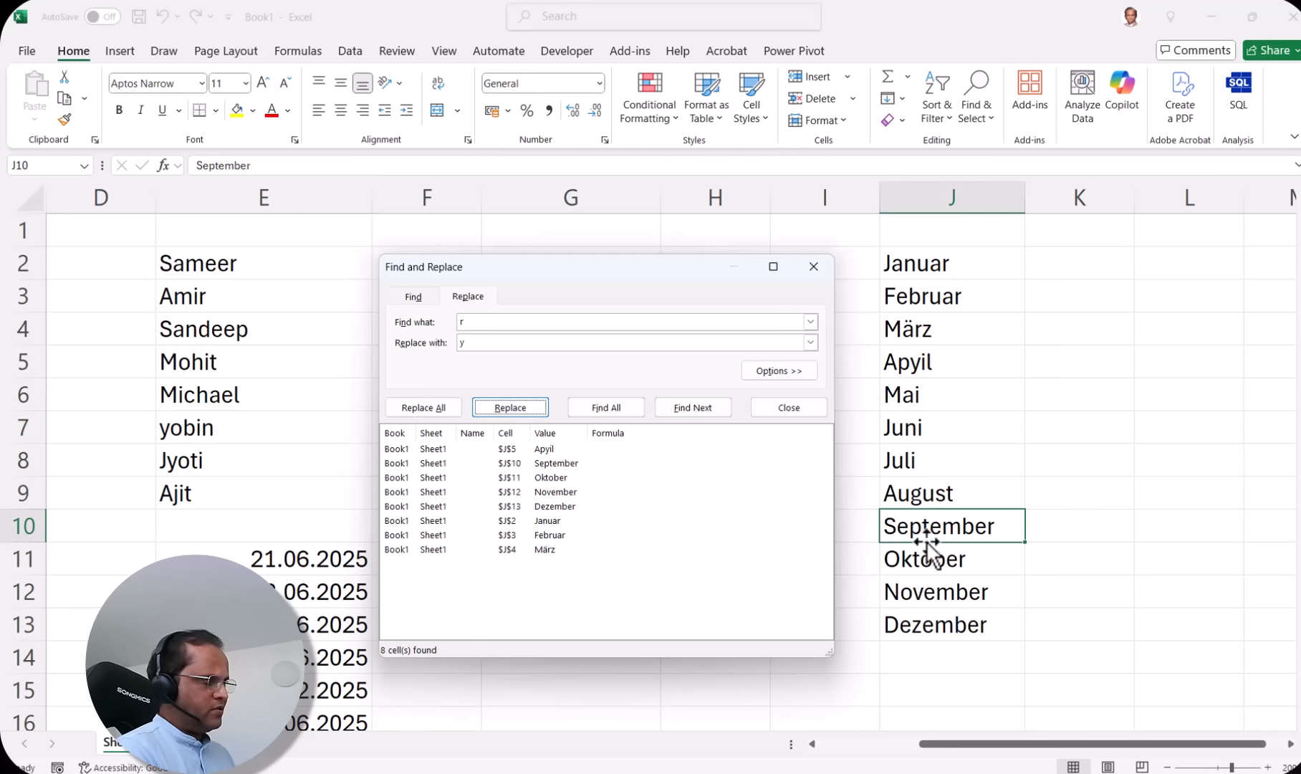
{"action": "left_click", "coordinate": [504, 405]}
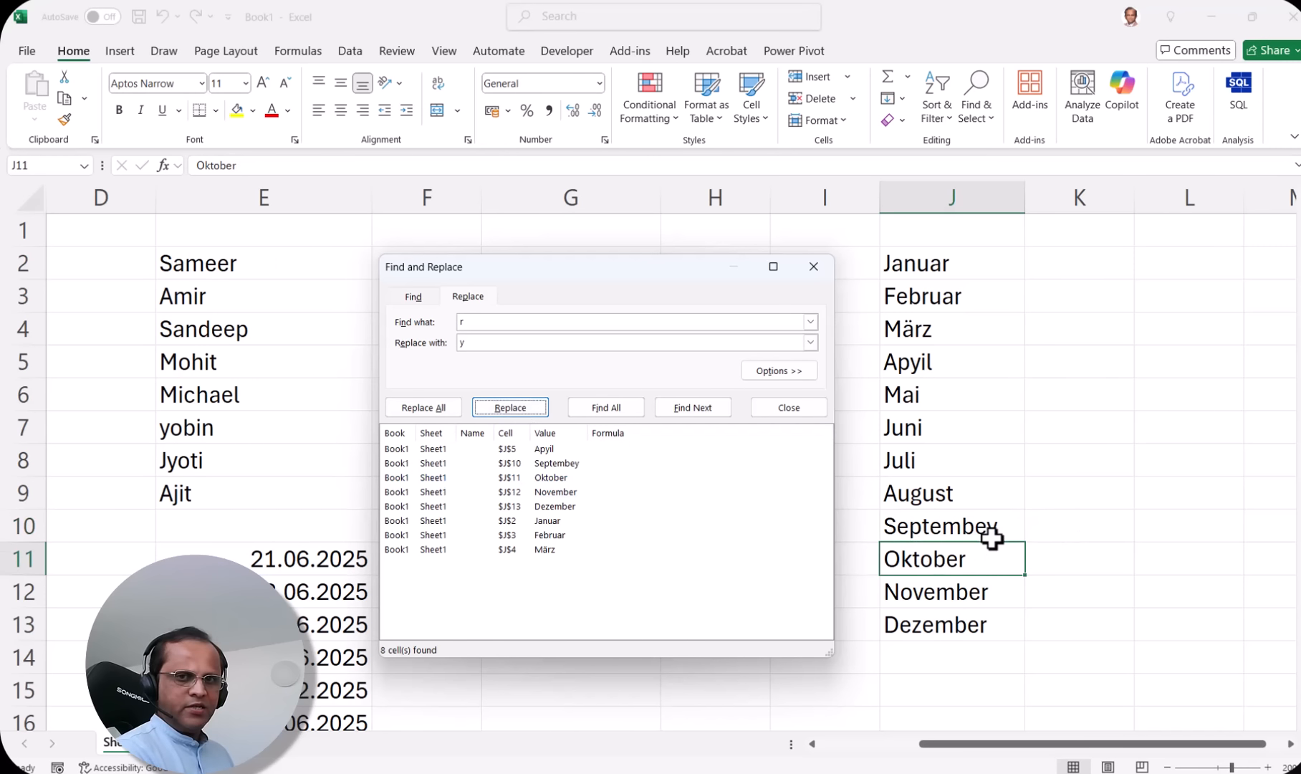
{"action": "left_click", "coordinate": [510, 408]}
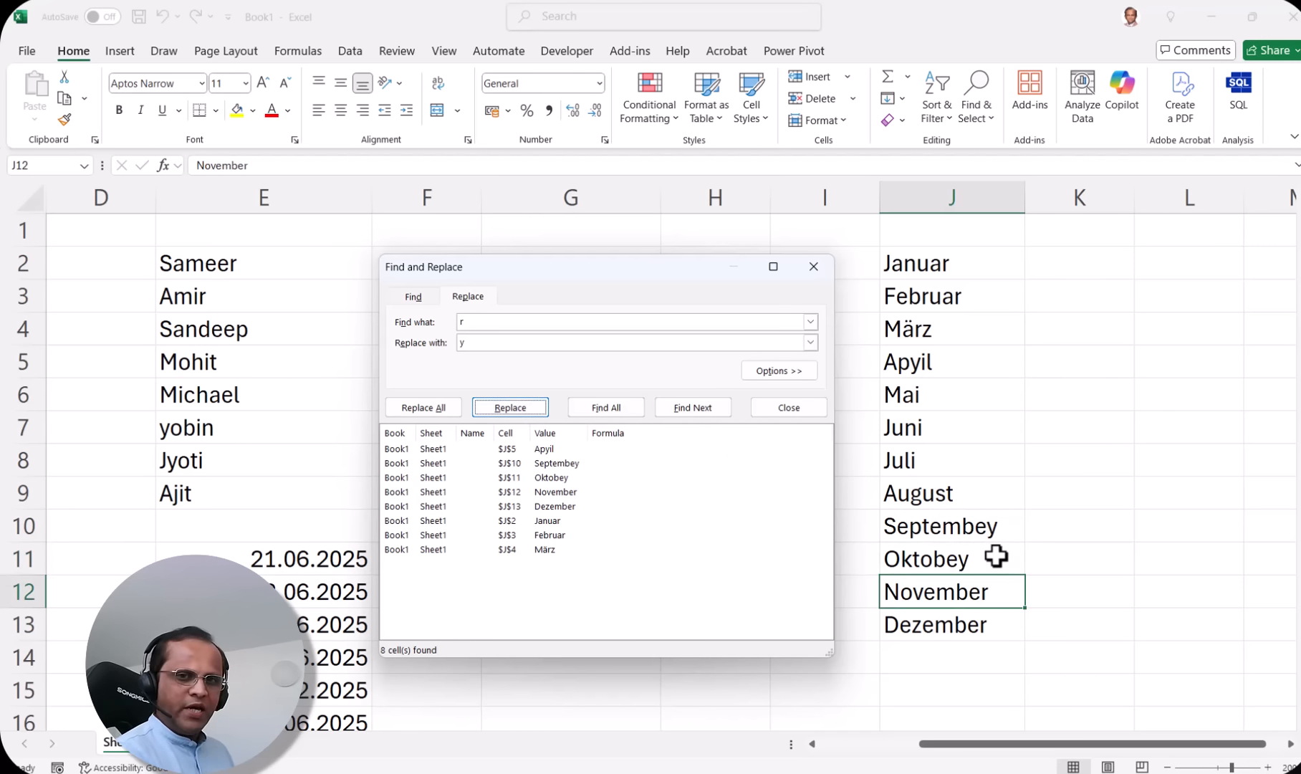
Replace all remaining occurrences of r with y at once and close the Find and Replace dialog.
{"action": "left_click", "coordinate": [436, 408]}
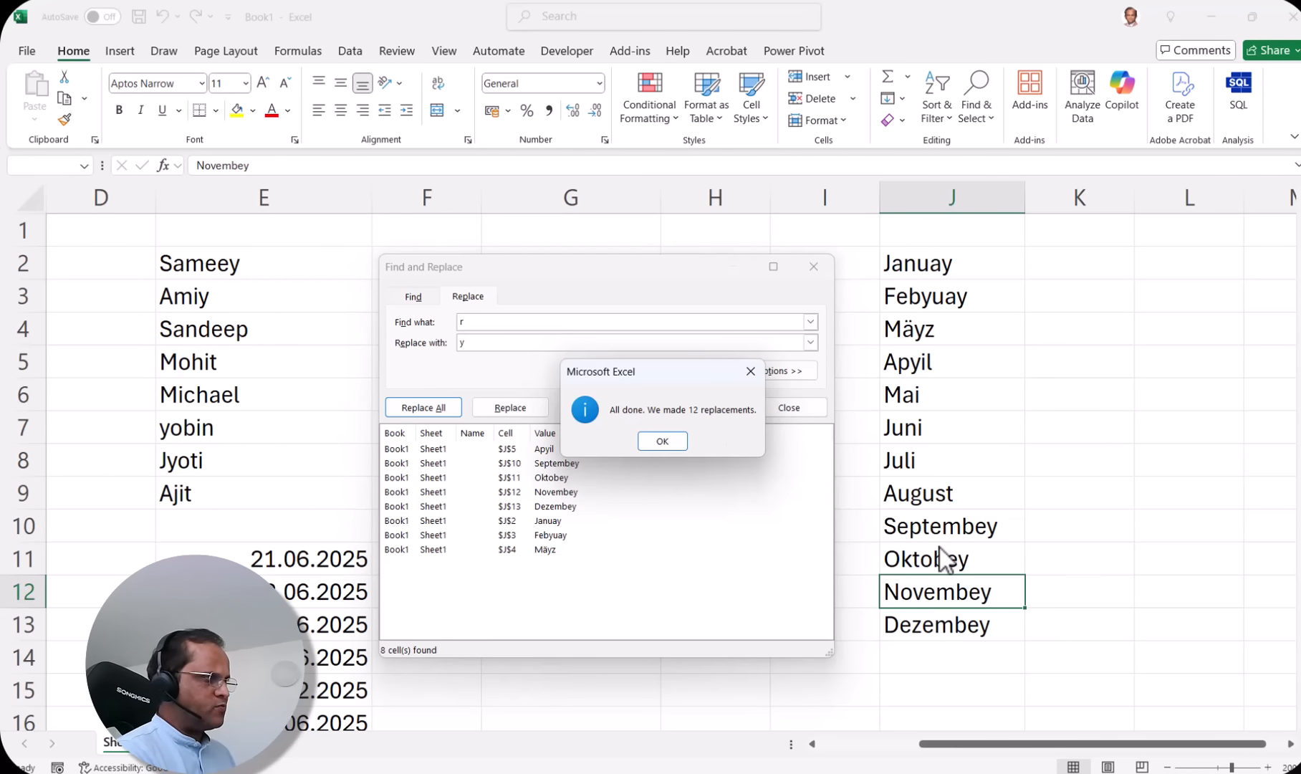
{"action": "left_click", "coordinate": [662, 441]}
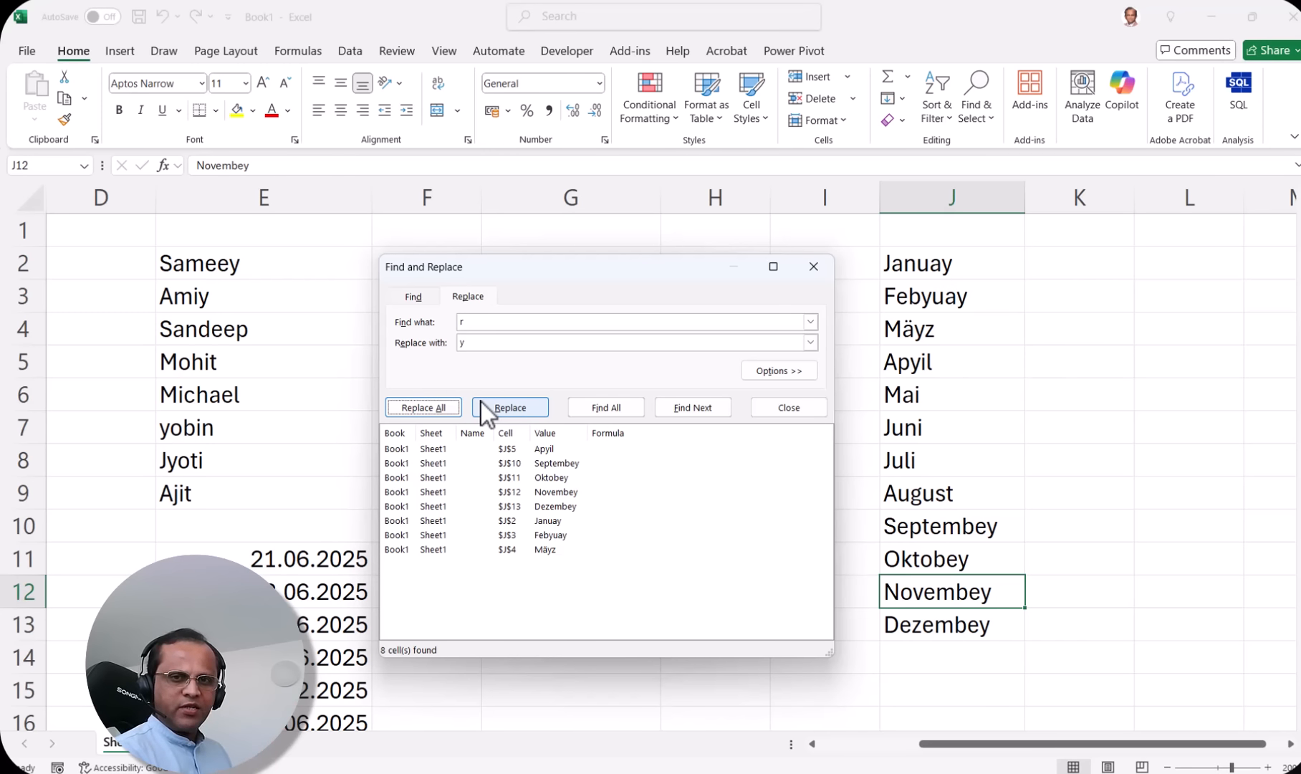
{"action": "key", "text": "Escape"}
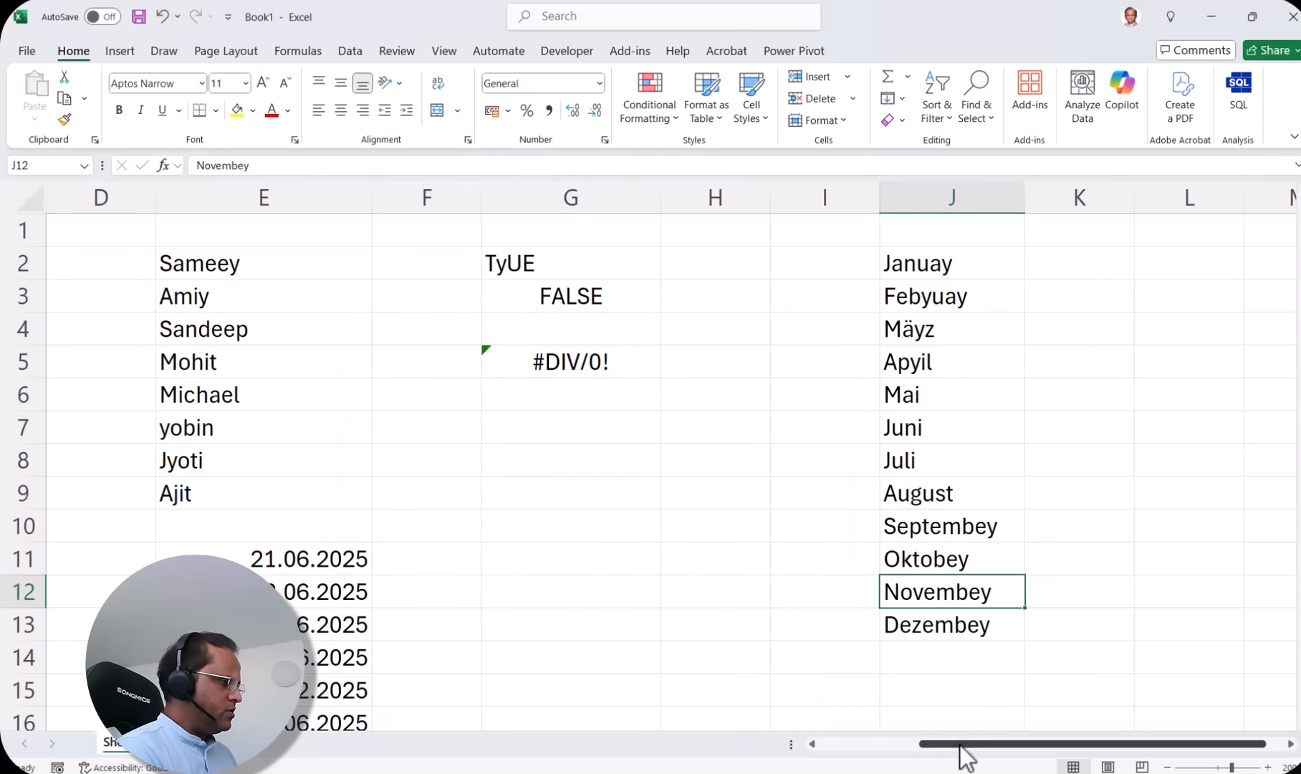
Undo the bulk replacement of r with y and the single replacement in cell J11.
{"action": "left_click_drag", "start_coordinate": [961, 745], "coordinate": [813, 757]}
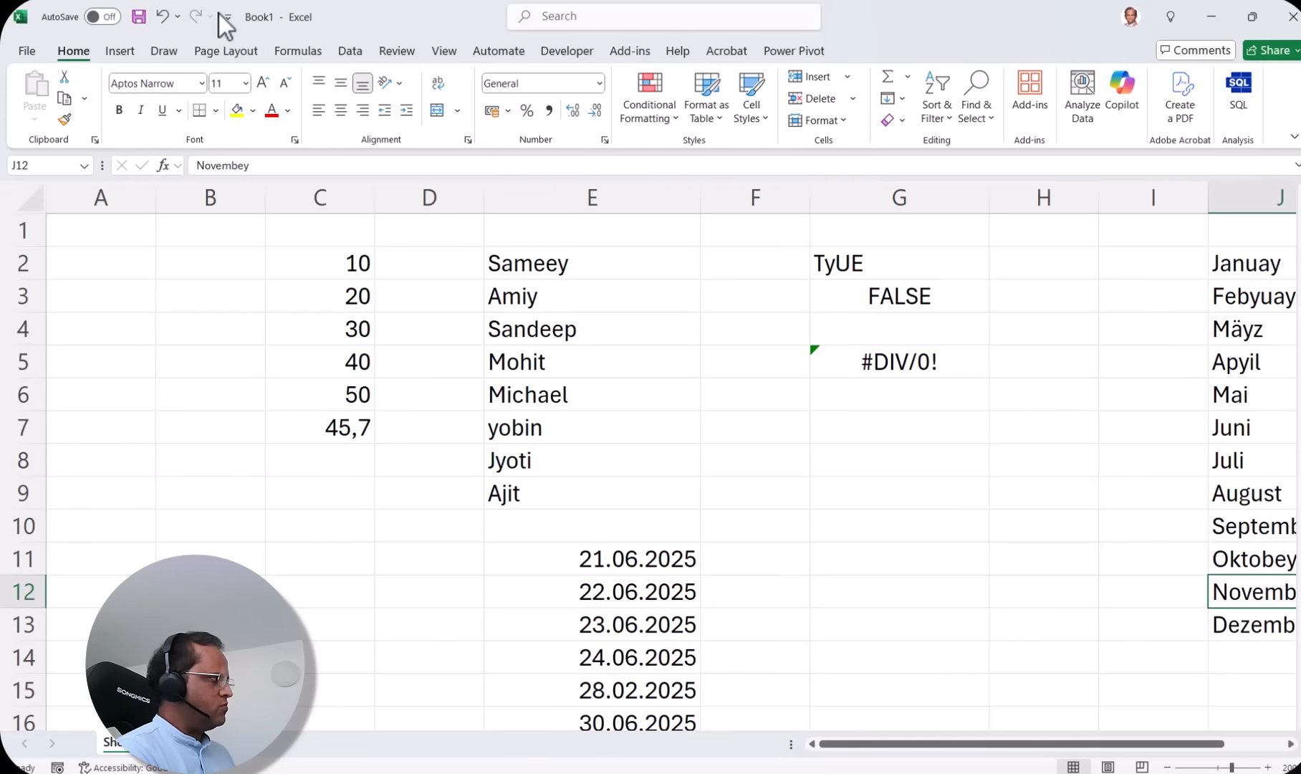
{"action": "left_click", "coordinate": [159, 20]}
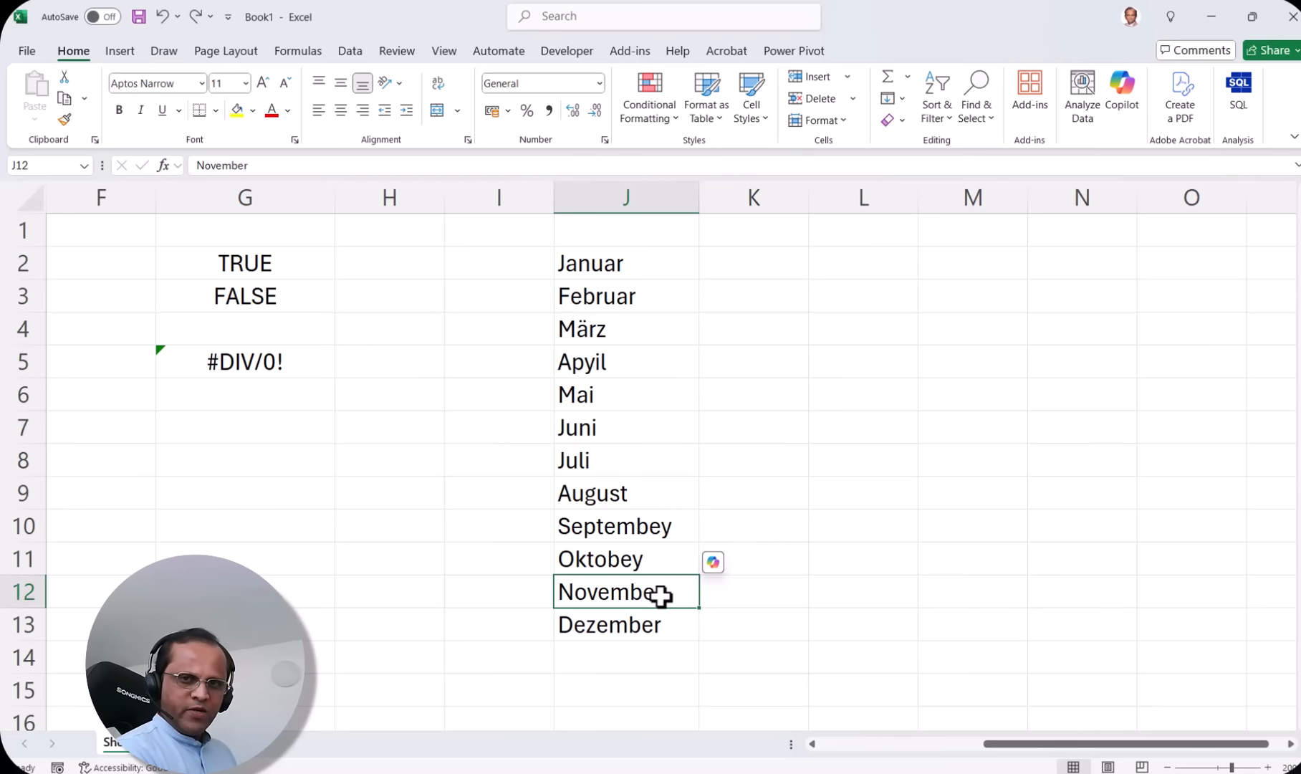
{"action": "left_click", "coordinate": [160, 17]}
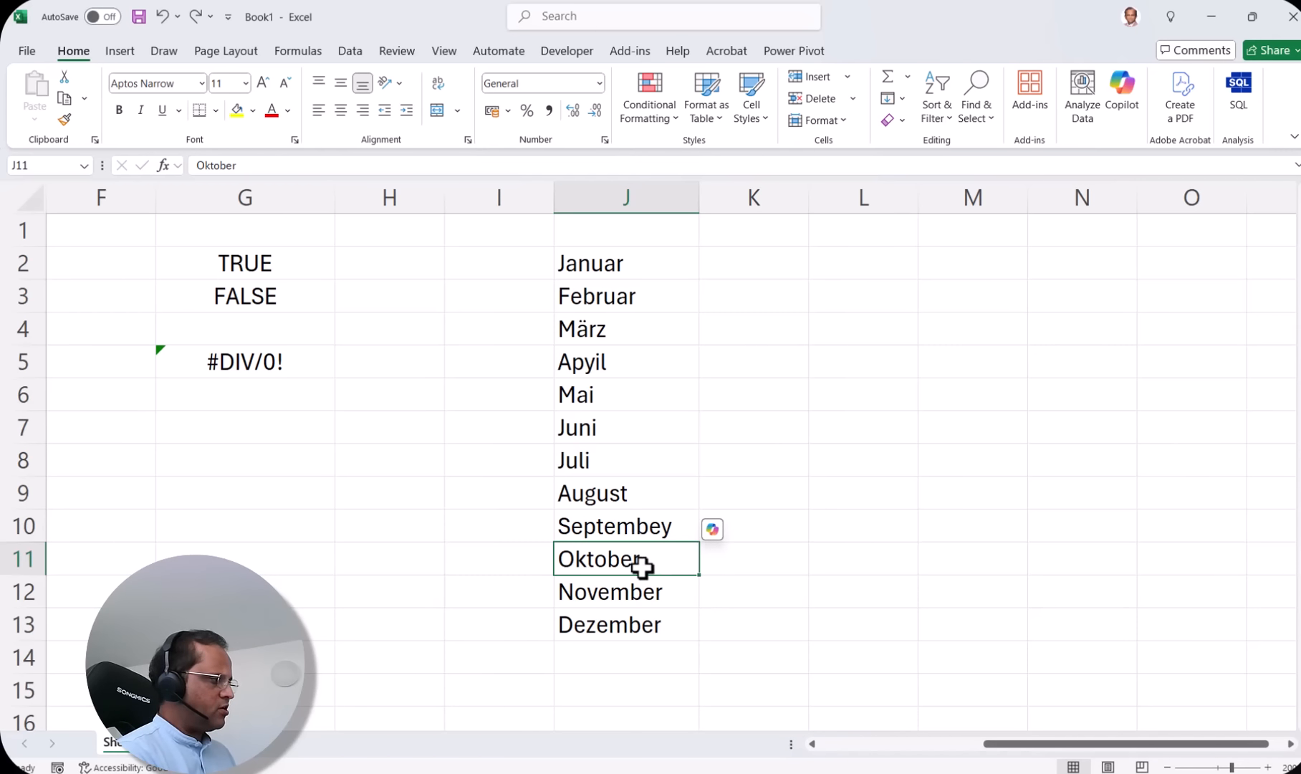
Redo the undone replacements of r with y and open the undo history.
{"action": "left_click", "coordinate": [195, 22]}
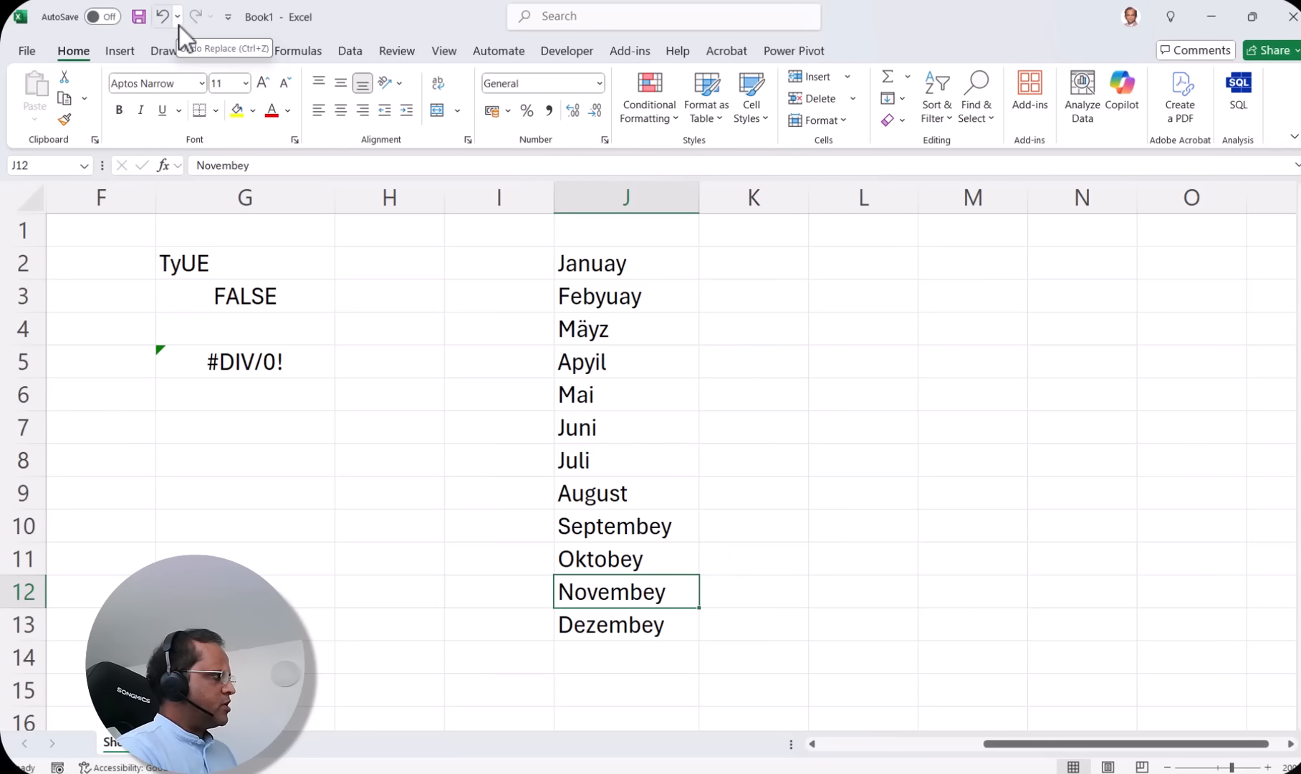
{"action": "left_click", "coordinate": [177, 17]}
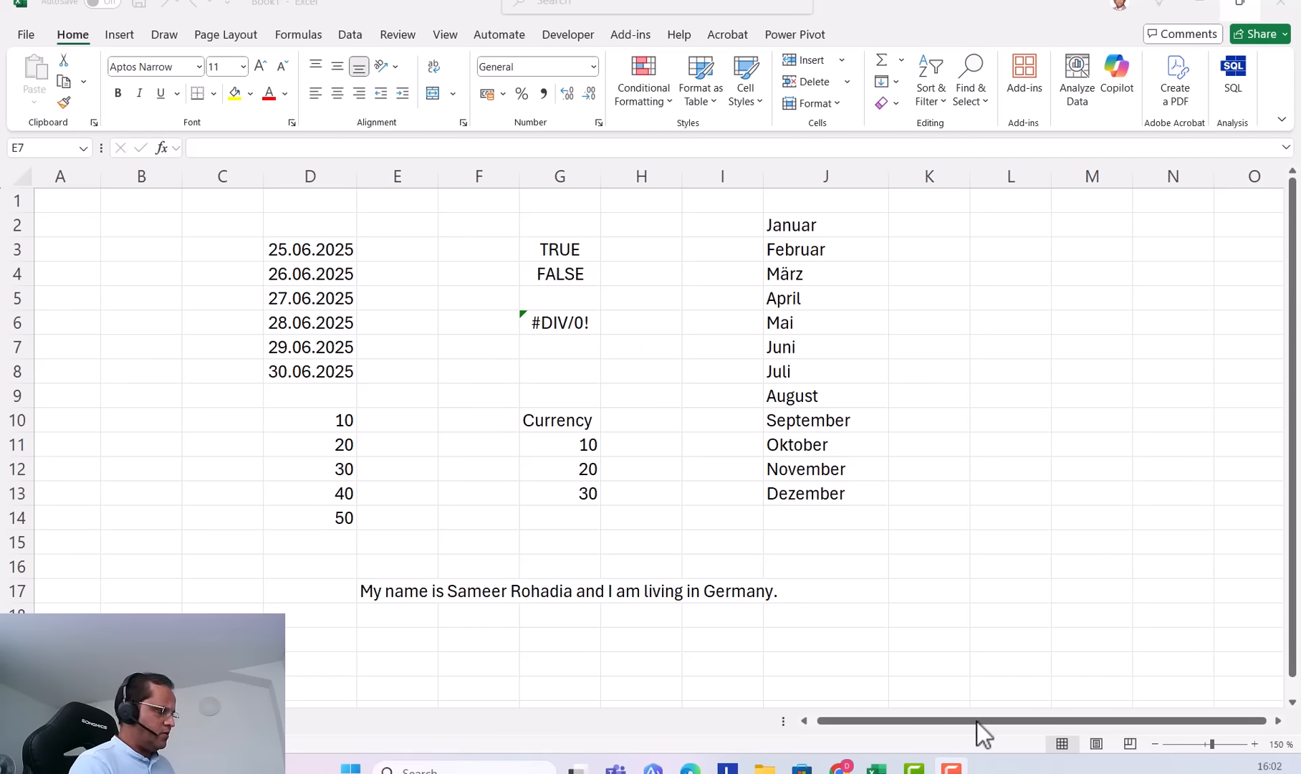
Enter Germany in cell L7 and select that cell again.
{"action": "left_click", "coordinate": [1005, 351]}
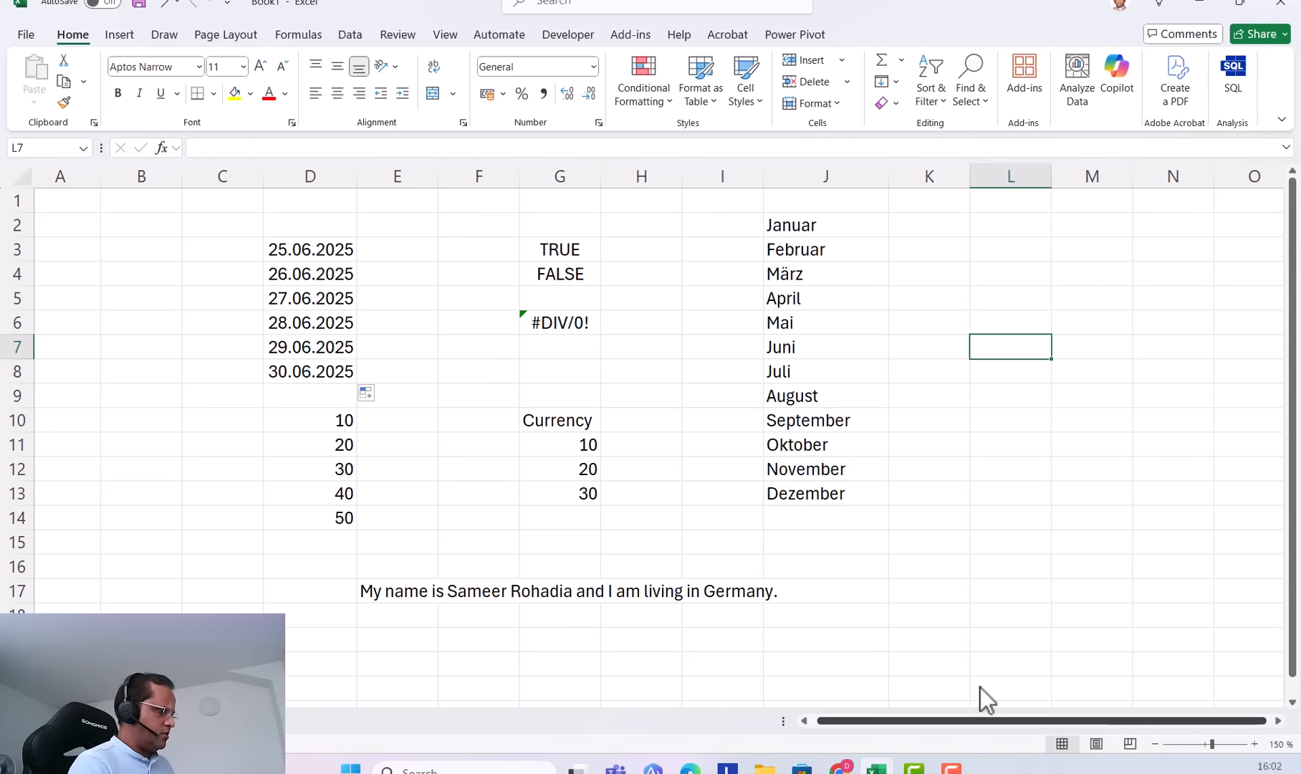
{"action": "scroll", "coordinate": [981, 698], "scroll_direction": "right", "scroll_amount": 1}
{"action": "type", "text": "Germany"}
{"action": "key", "text": "Return"}
{"action": "left_click", "coordinate": [968, 349]}
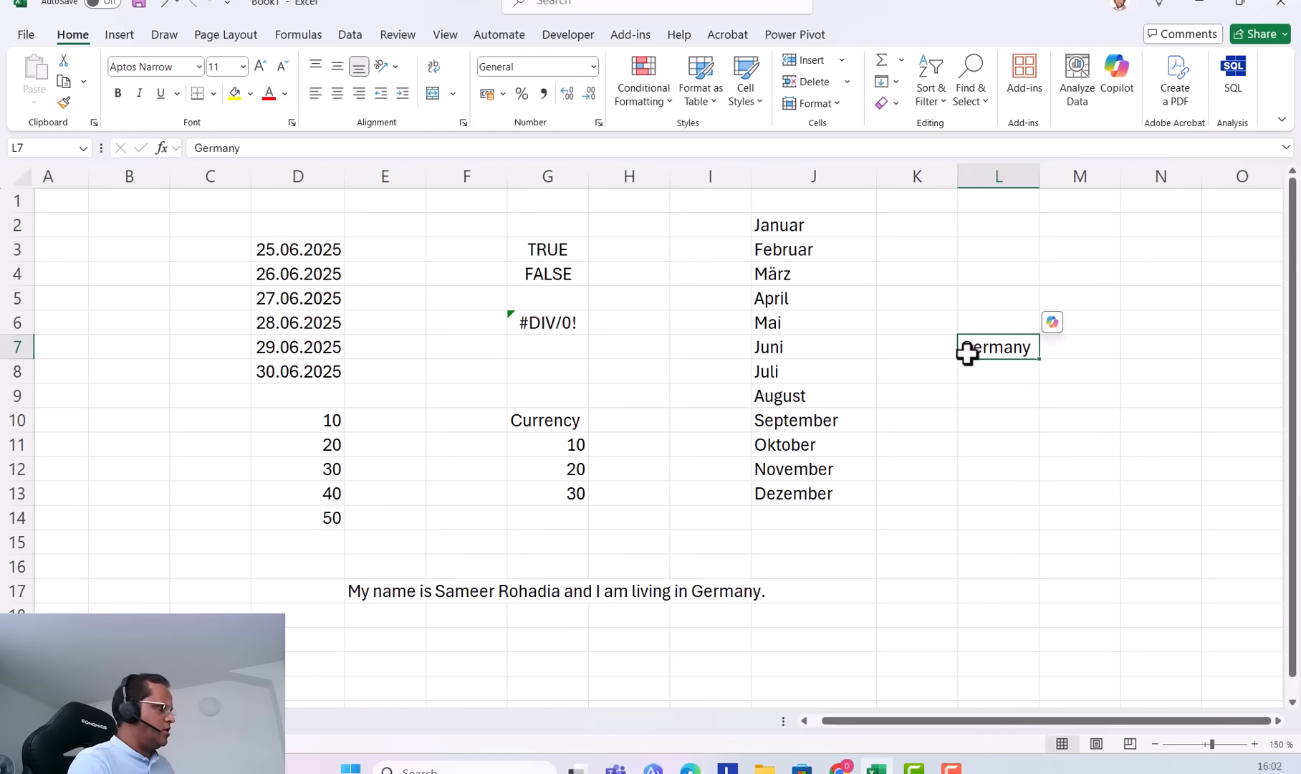
Format the Germany text in cell L7 as bold, italic and underlined.
{"action": "left_click", "coordinate": [119, 95]}
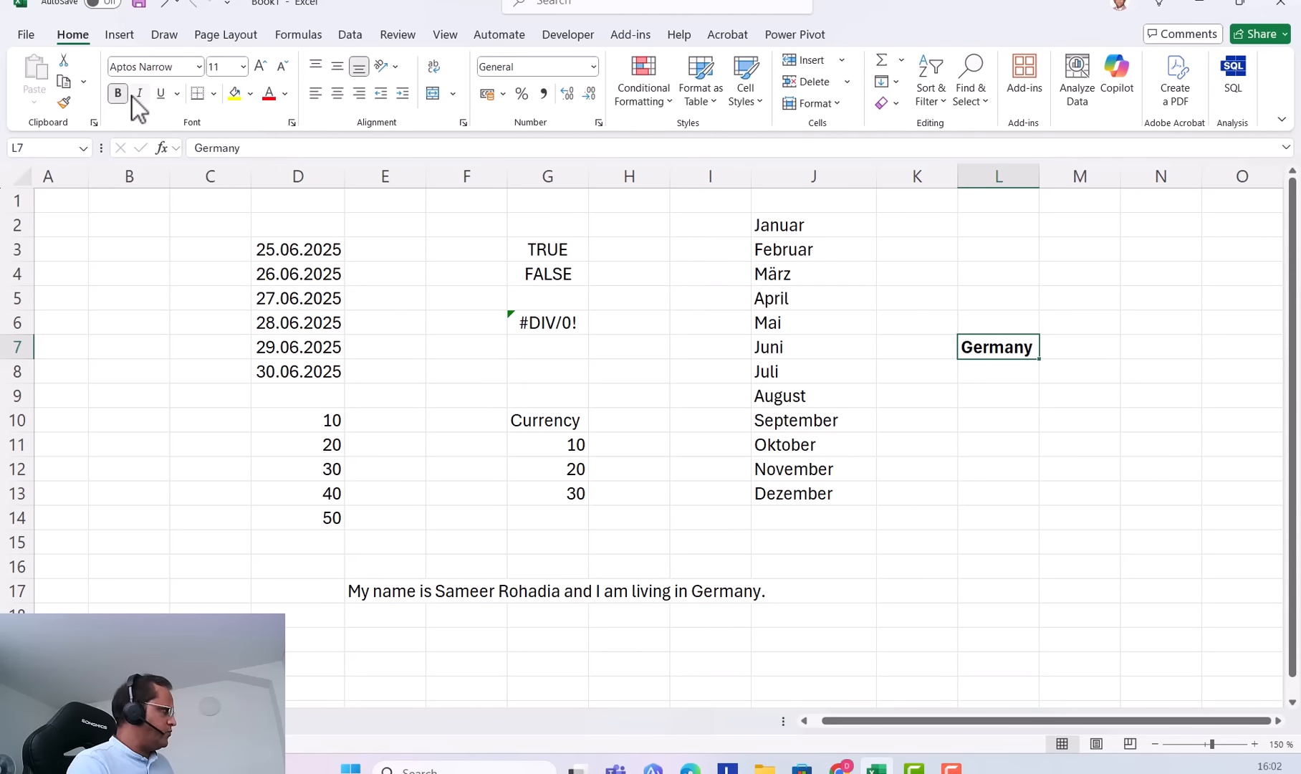
{"action": "left_click", "coordinate": [139, 94]}
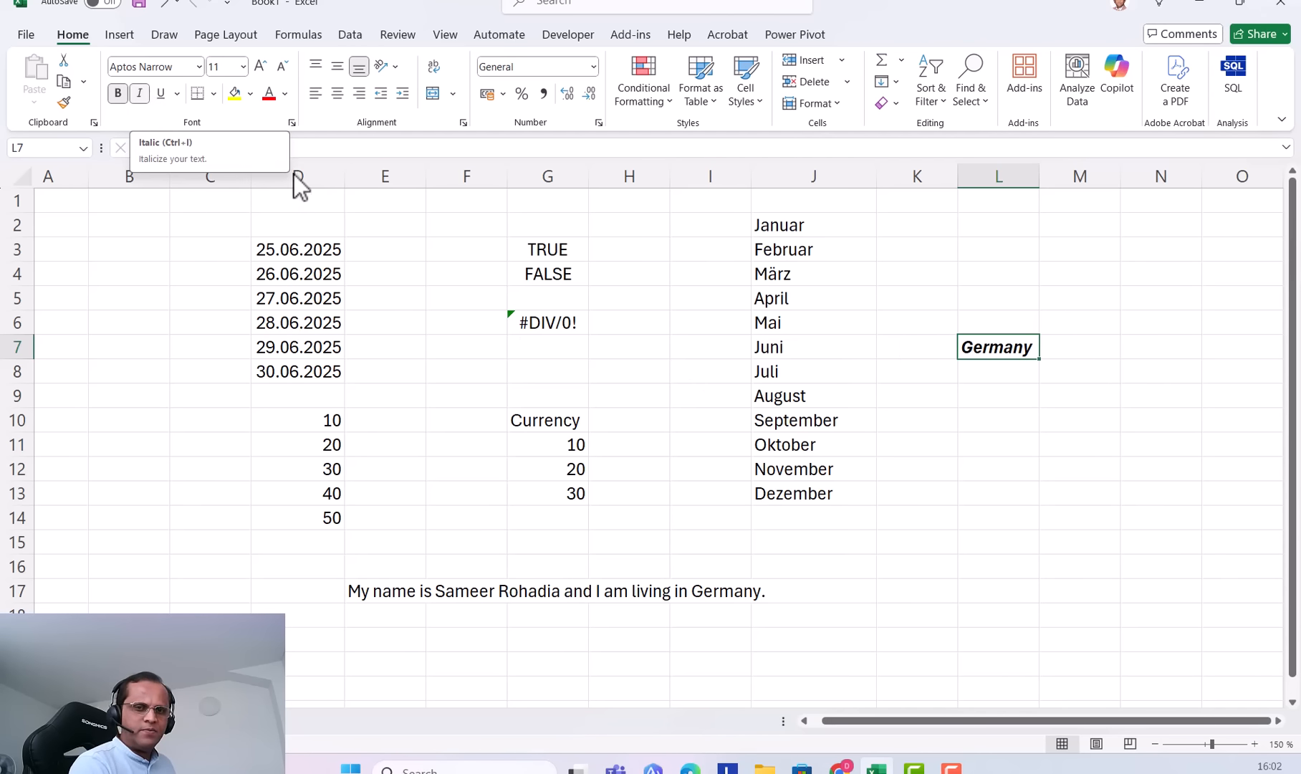
{"action": "left_click", "coordinate": [161, 93]}
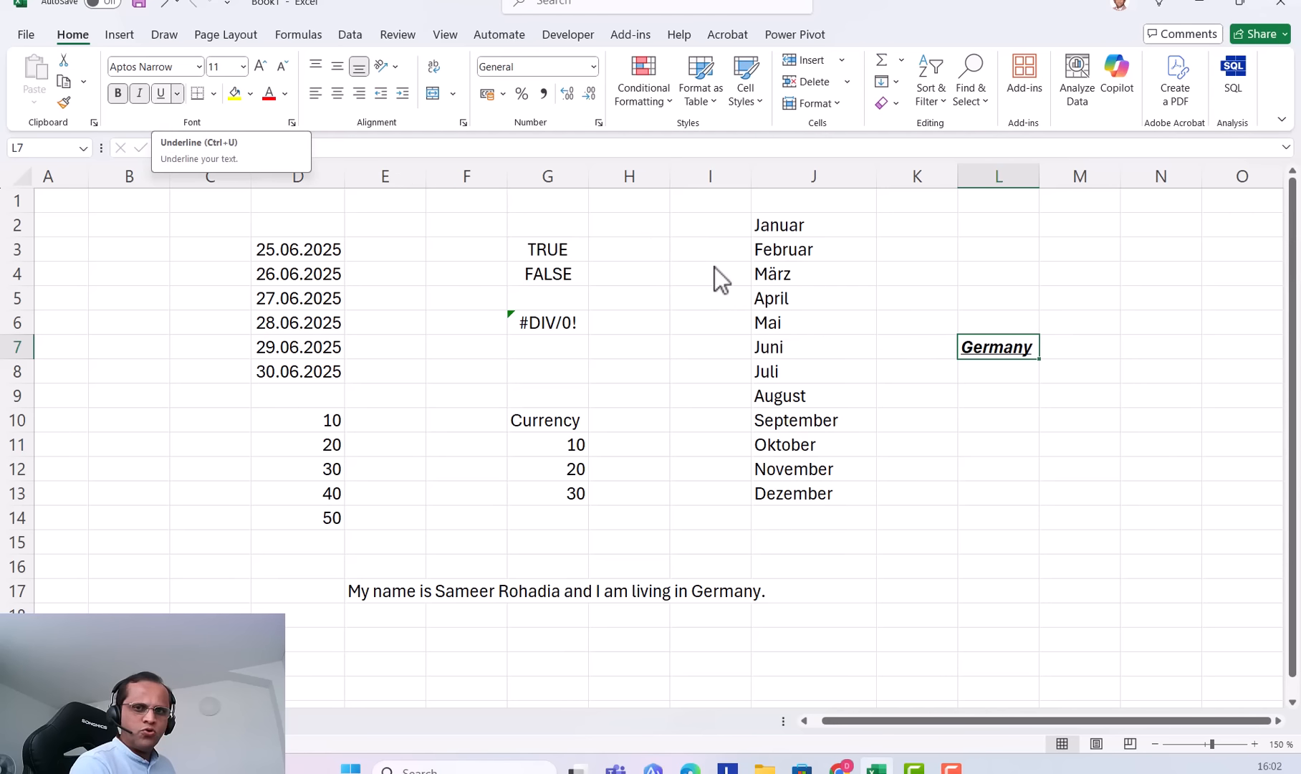
Try a double underline on Germany in L7 and return to a single underline, widening column L slightly in between.
{"action": "left_click", "coordinate": [178, 94]}
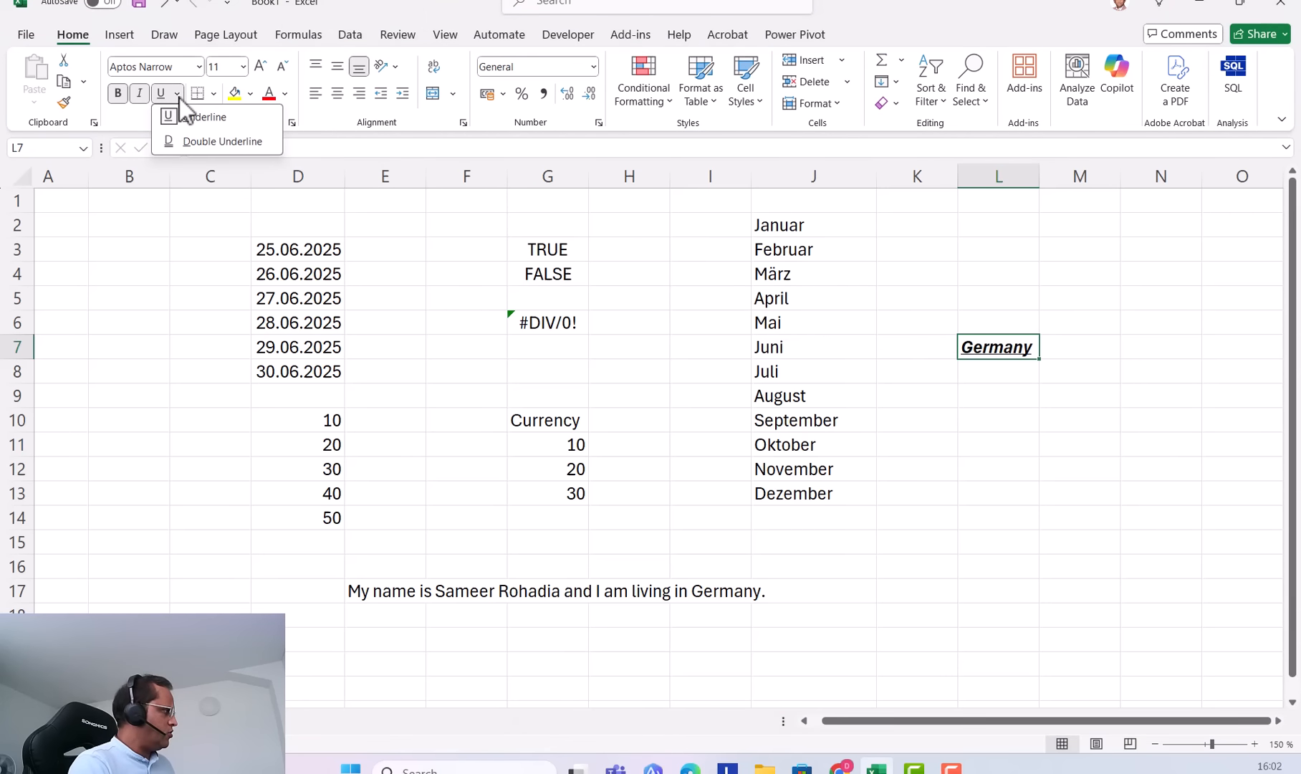
{"action": "left_click", "coordinate": [226, 146]}
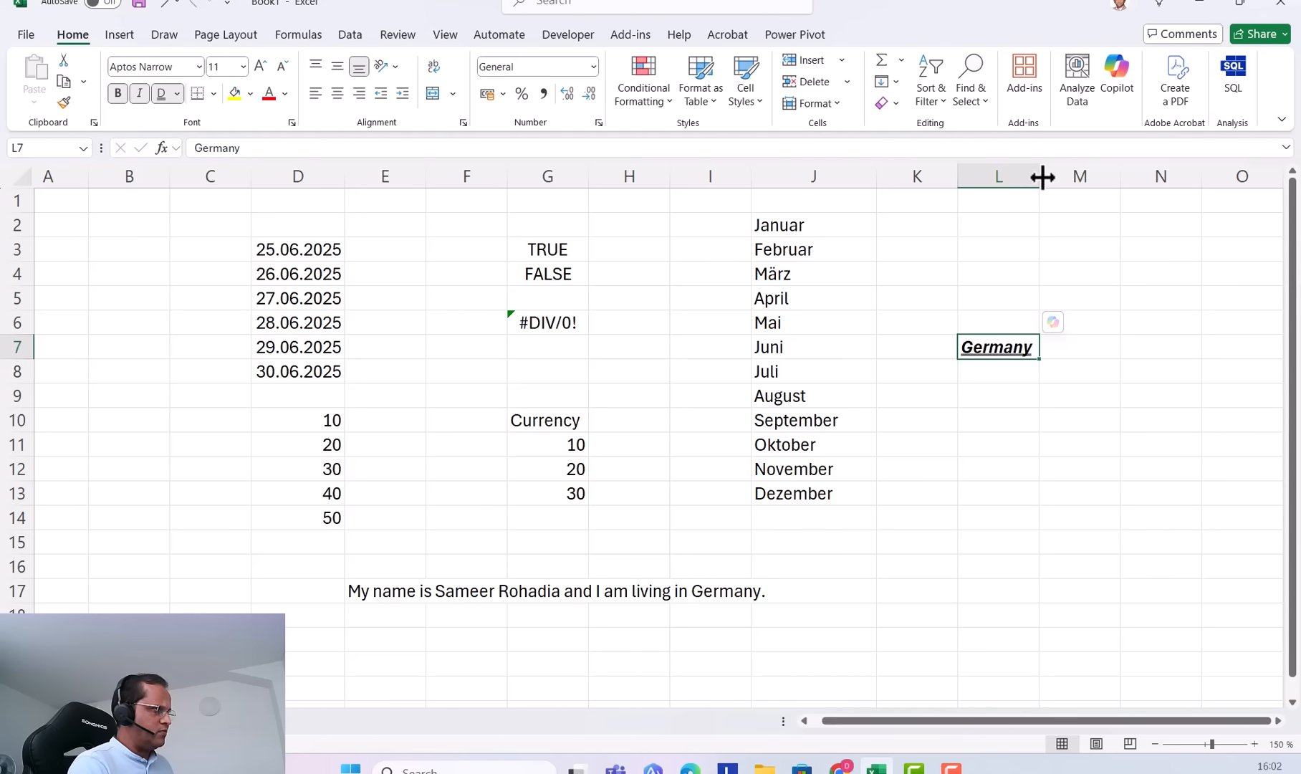
{"action": "left_click_drag", "start_coordinate": [1040, 177], "coordinate": [1071, 183]}
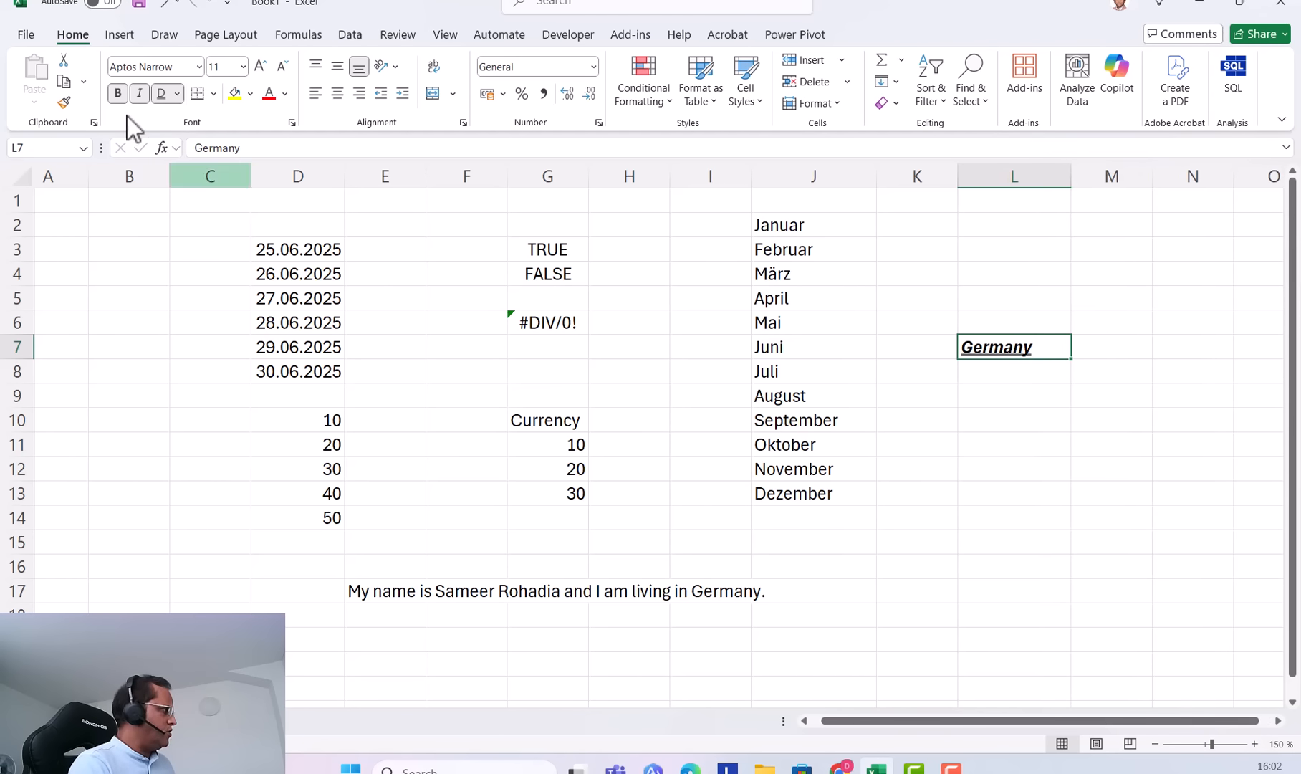
{"action": "left_click", "coordinate": [179, 94]}
{"action": "left_click", "coordinate": [182, 112]}
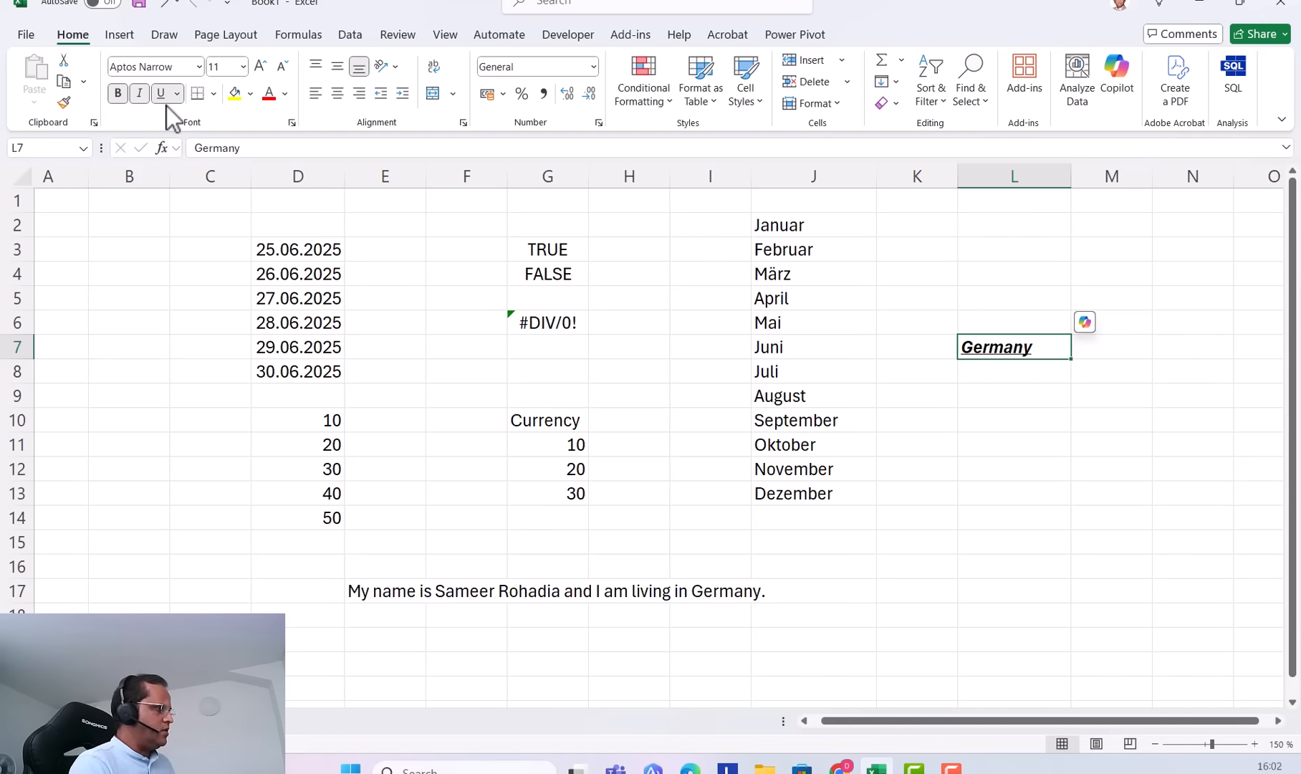
Give cell L7 thick outside borders, a red font colour and a yellow fill.
{"action": "left_click", "coordinate": [213, 94]}
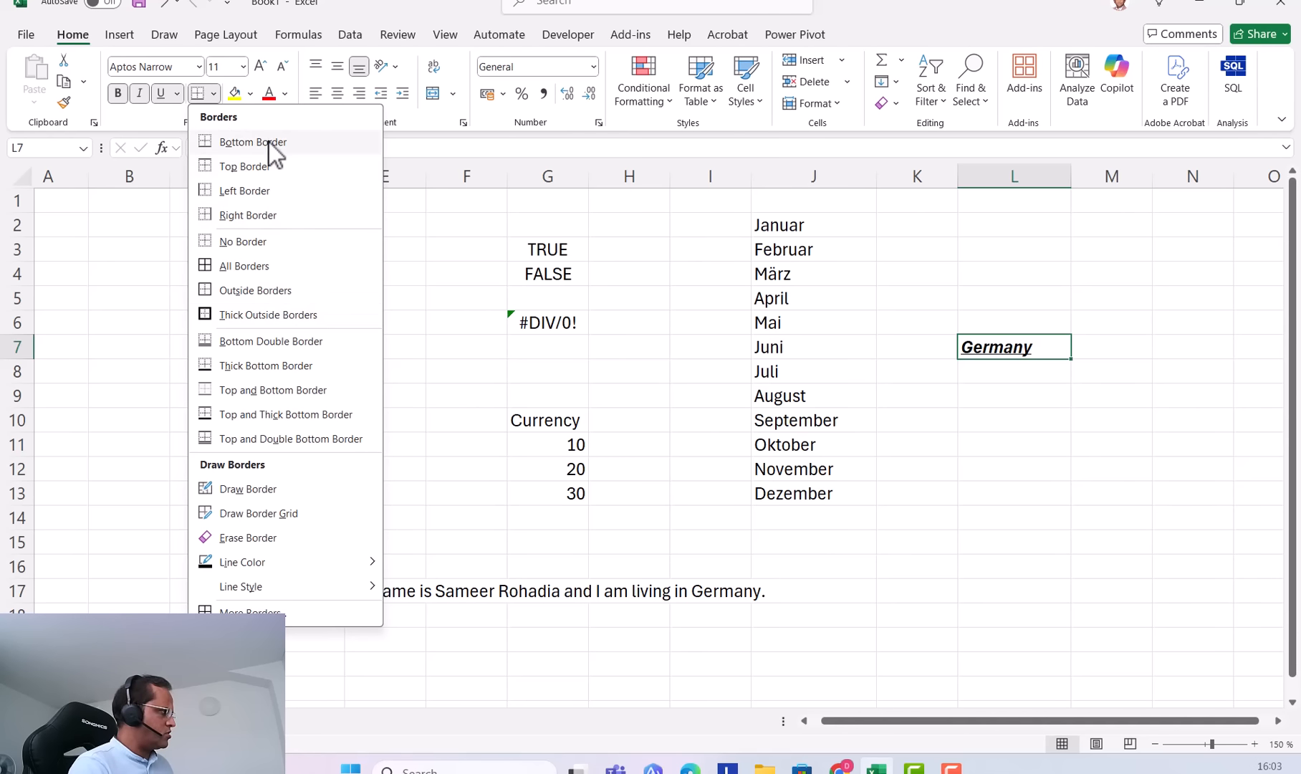
{"action": "left_click", "coordinate": [270, 317]}
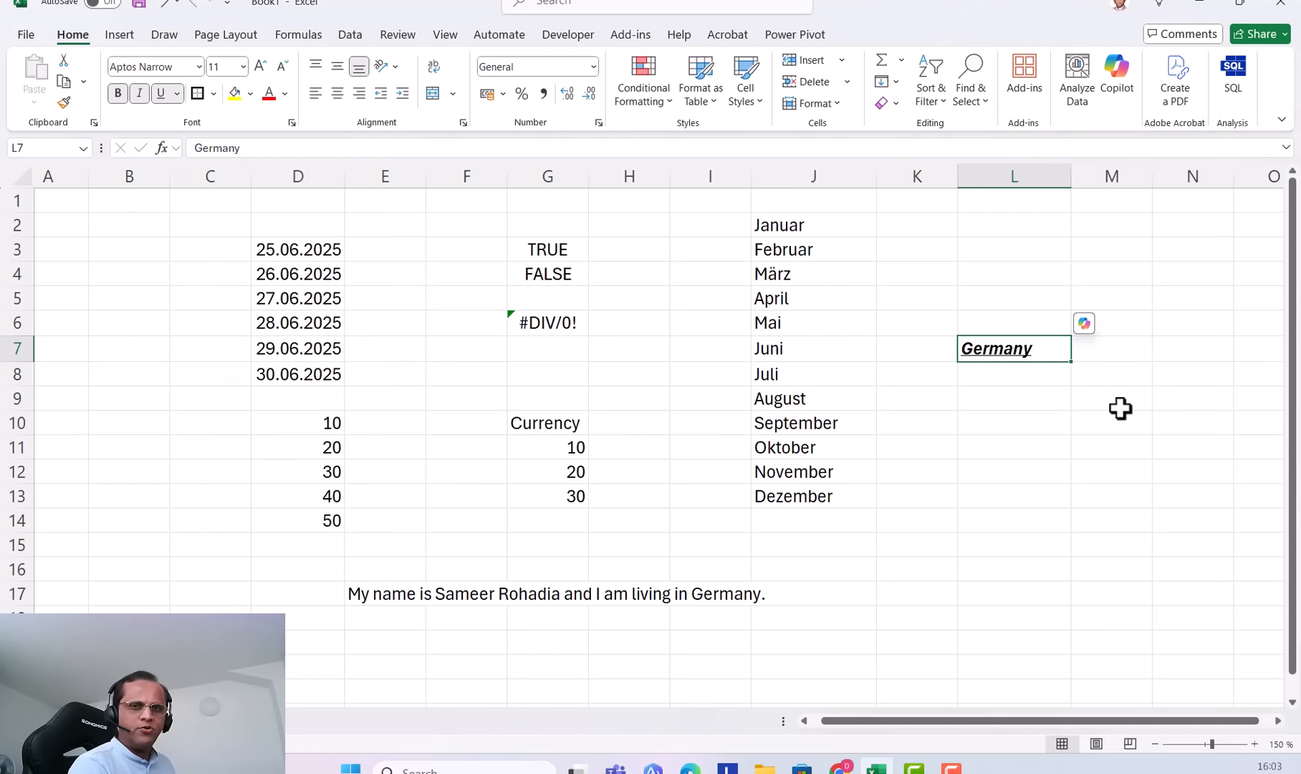
{"action": "left_click", "coordinate": [268, 94]}
{"action": "left_click", "coordinate": [233, 94]}
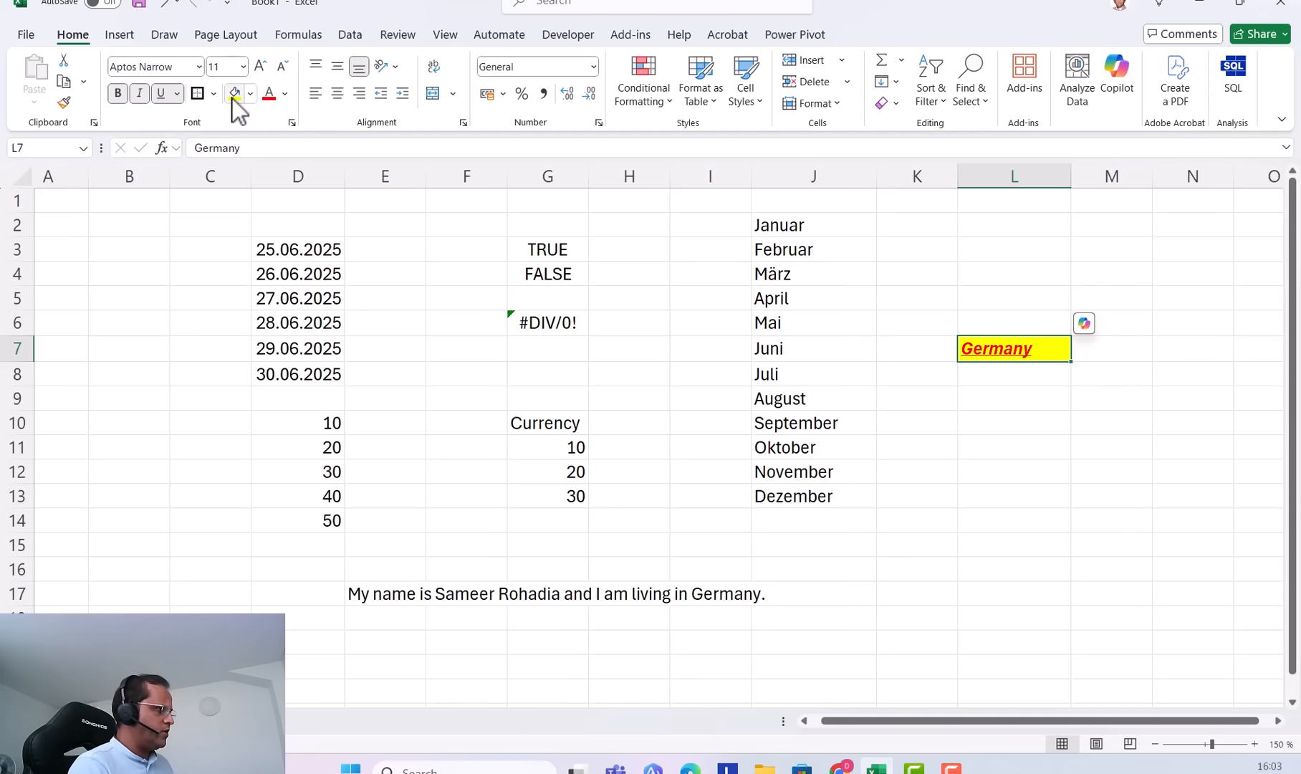
Remove the fill colour from cell L7 and change its font to Arial.
{"action": "left_click", "coordinate": [251, 94]}
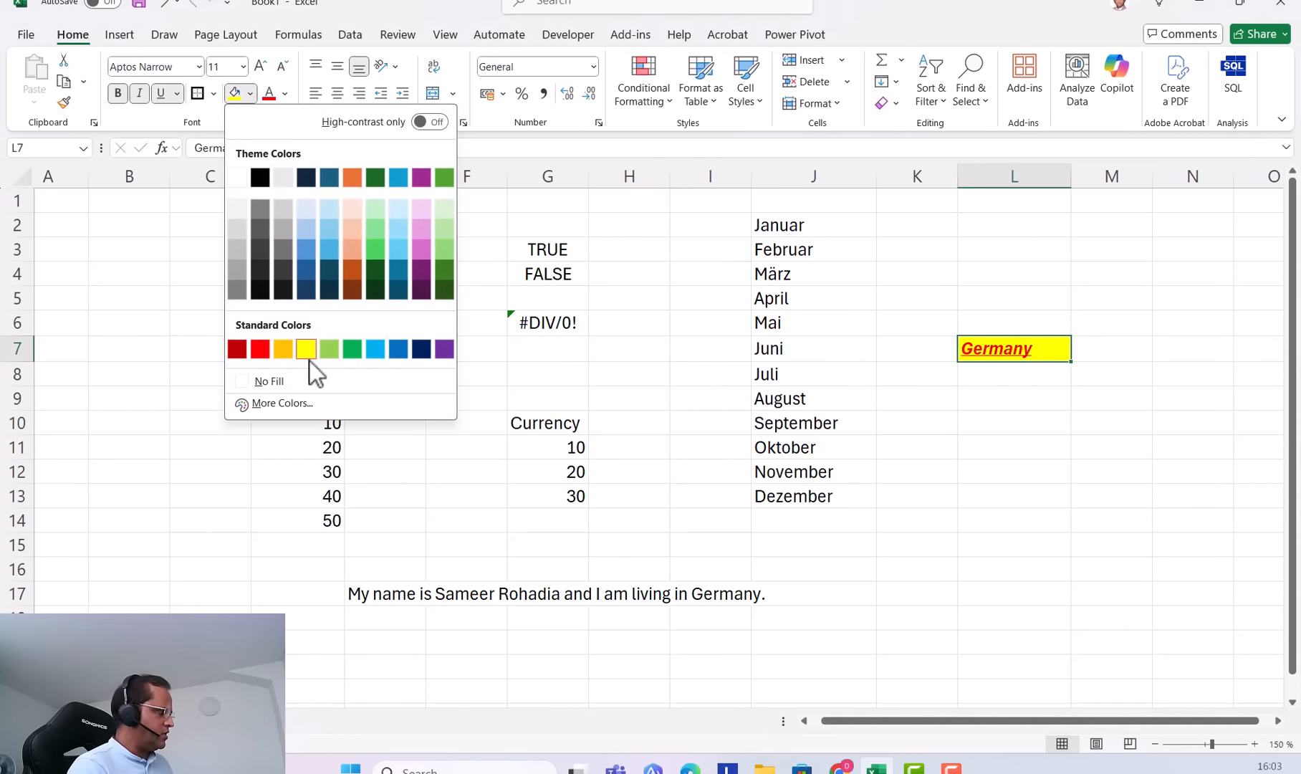
{"action": "left_click", "coordinate": [290, 381]}
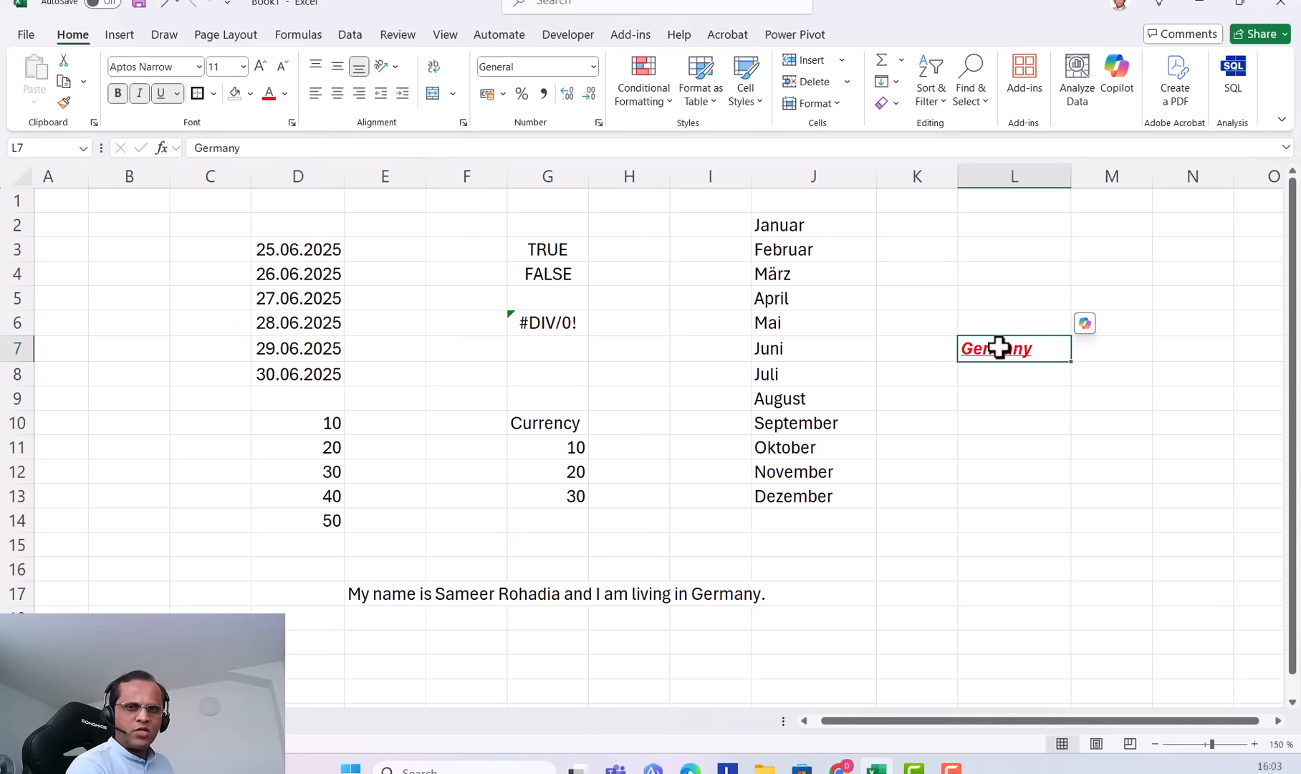
{"action": "left_click", "coordinate": [200, 66]}
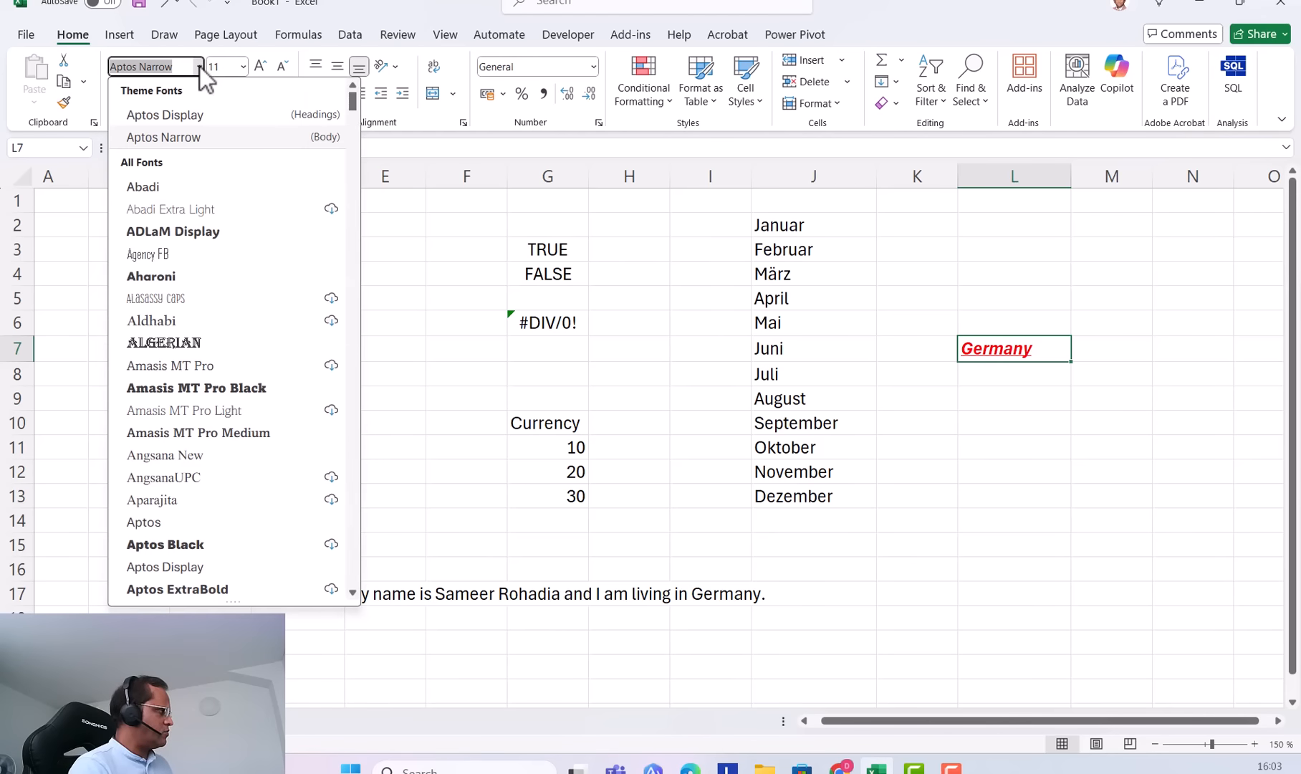
{"action": "scroll", "coordinate": [237, 401], "scroll_direction": "down", "scroll_amount": 4}
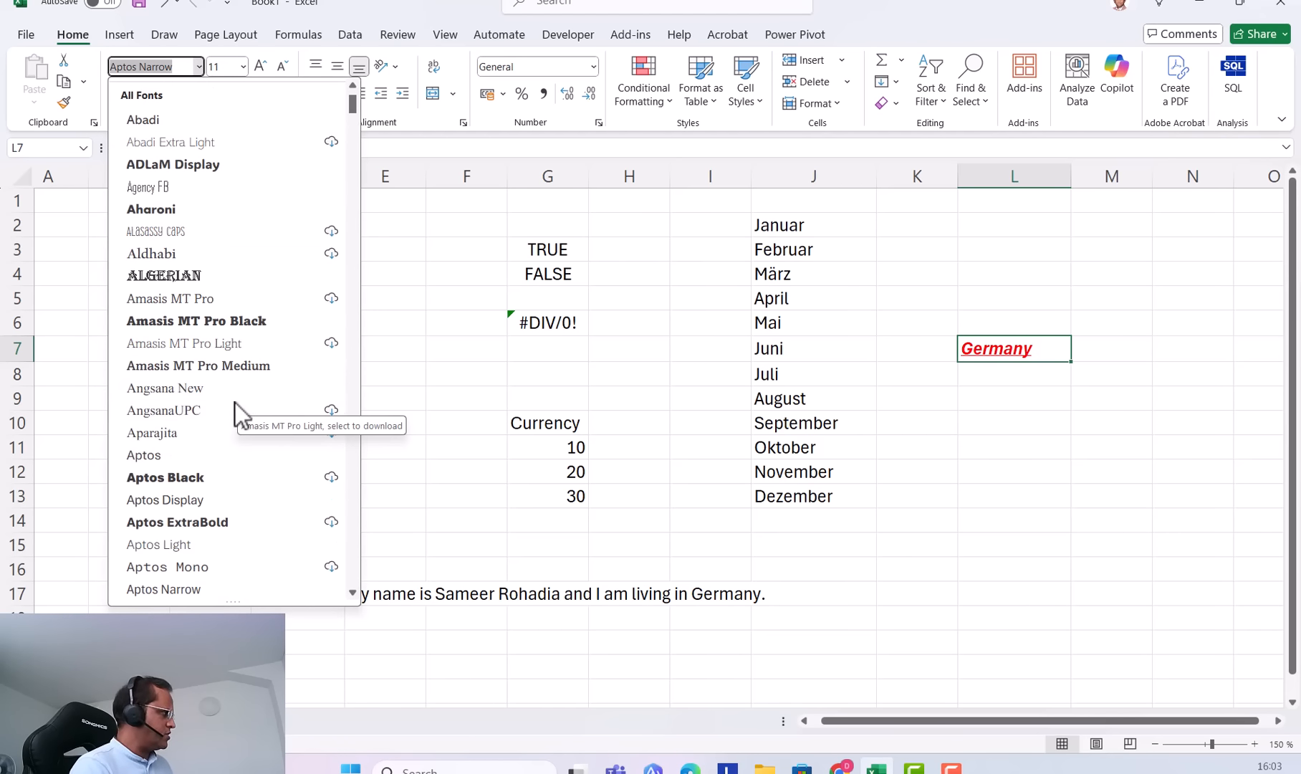
{"action": "scroll", "coordinate": [227, 389], "scroll_direction": "down", "scroll_amount": 3}
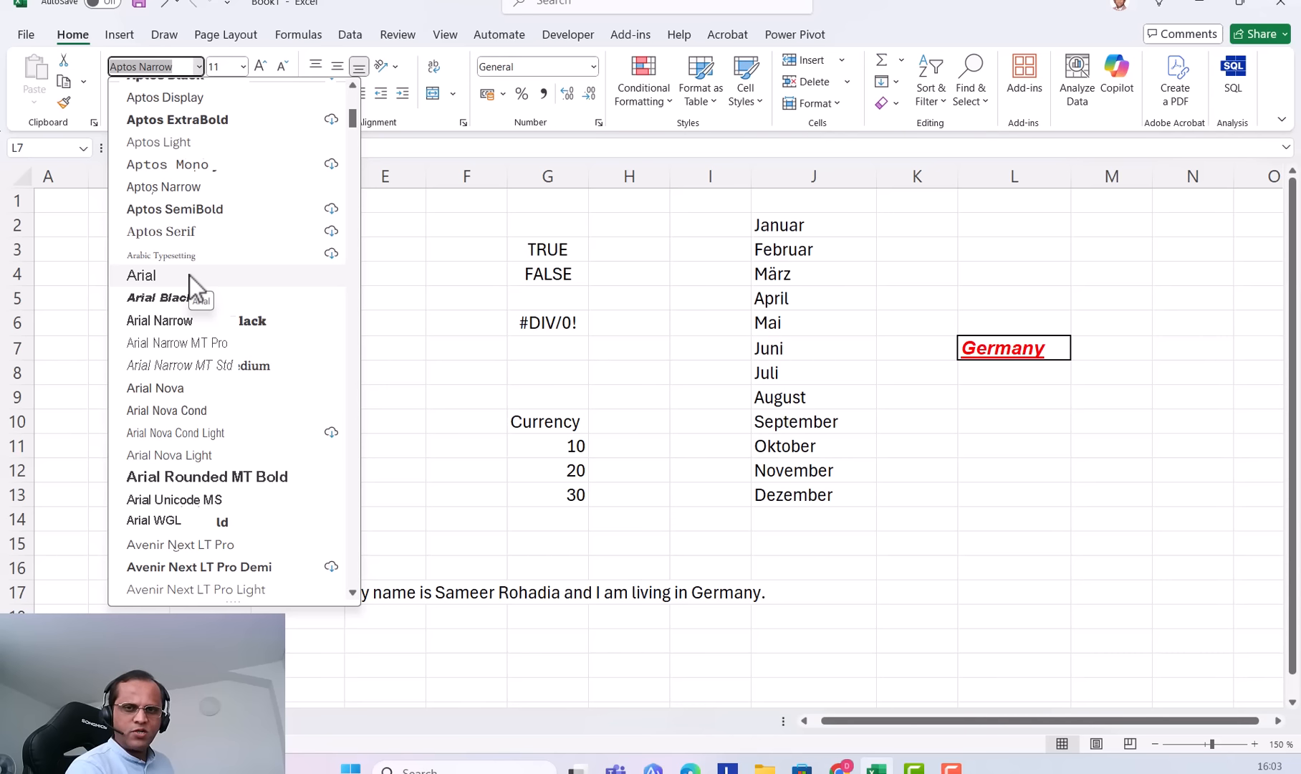
{"action": "left_click", "coordinate": [162, 274]}
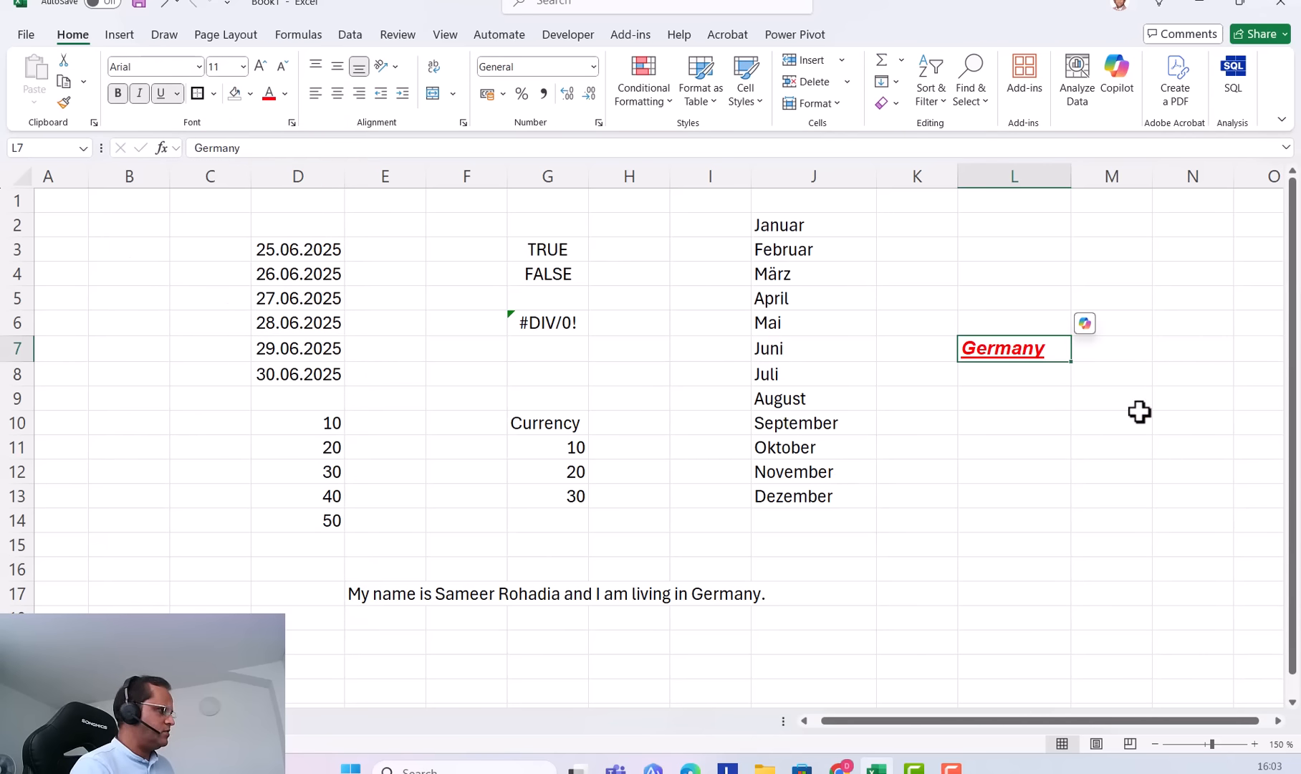
Set the font size of cell L7 to 20 and widen column L to fit Germany.
{"action": "left_click", "coordinate": [243, 67]}
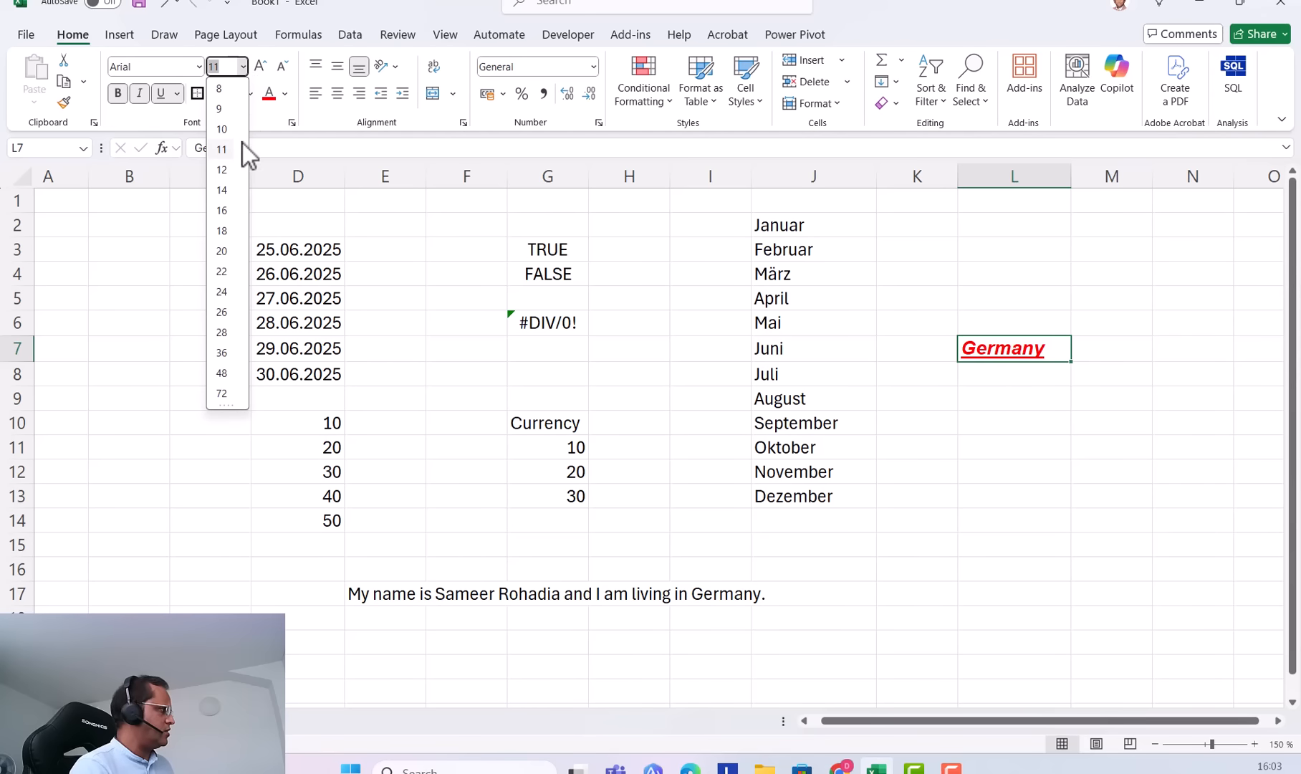
{"action": "left_click", "coordinate": [224, 252]}
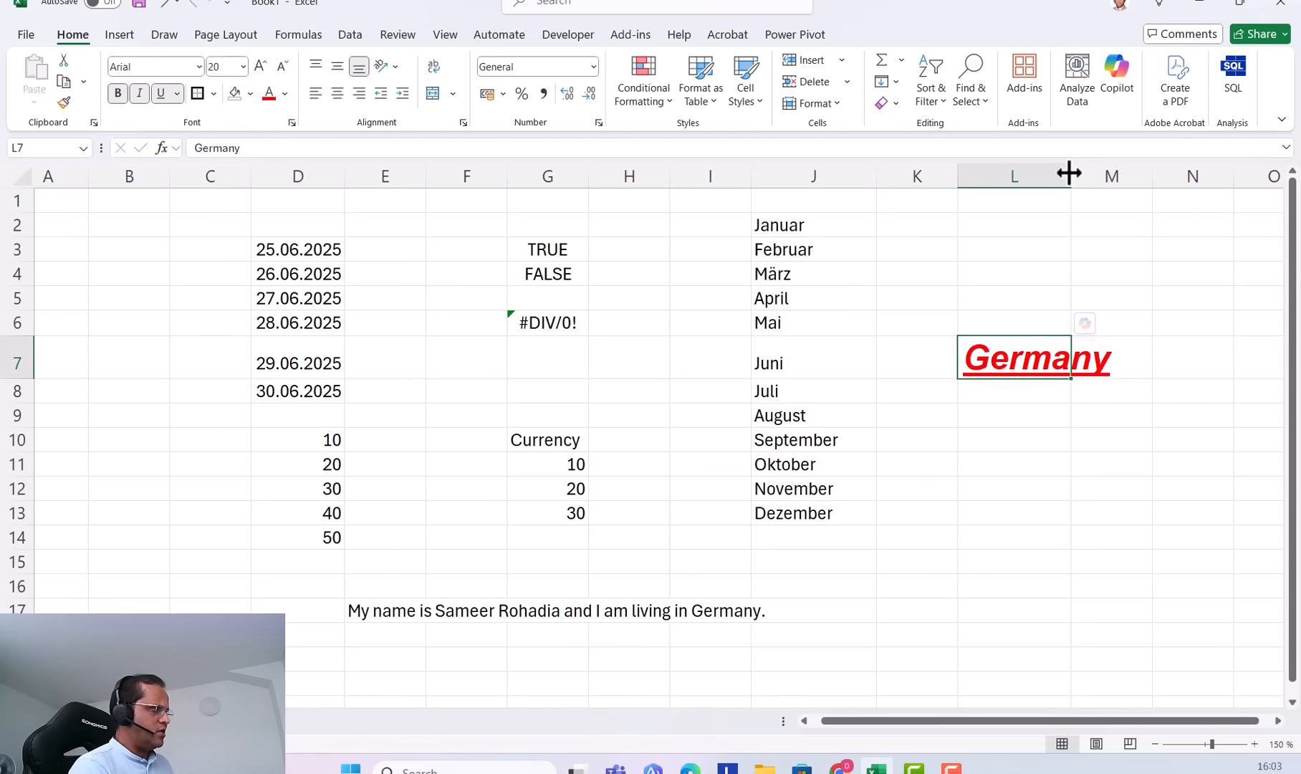
{"action": "left_click_drag", "start_coordinate": [1069, 173], "coordinate": [1155, 437]}
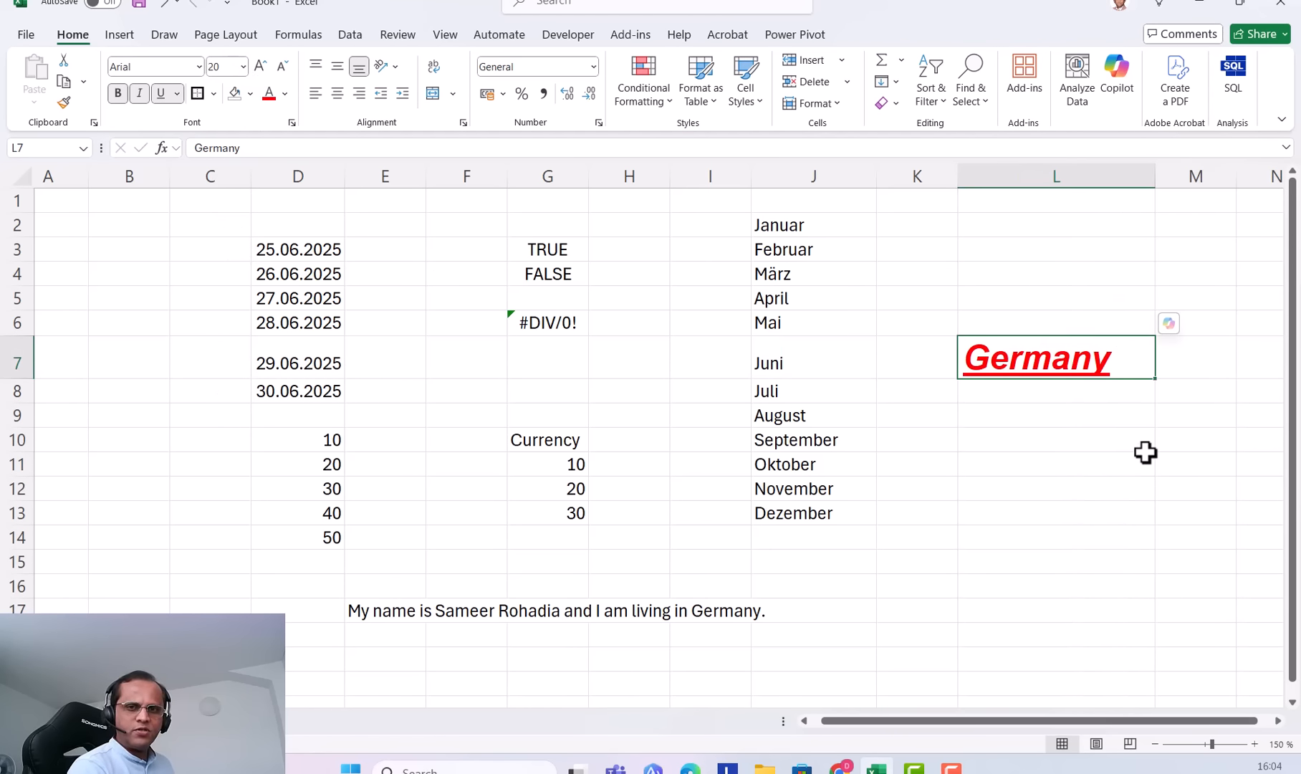
Increase the font size of cell L7 stepwise to 26, and decrease it stepwise to 18.
{"action": "left_click", "coordinate": [260, 69]}
{"action": "left_click", "coordinate": [259, 69]}
{"action": "left_click", "coordinate": [260, 69]}
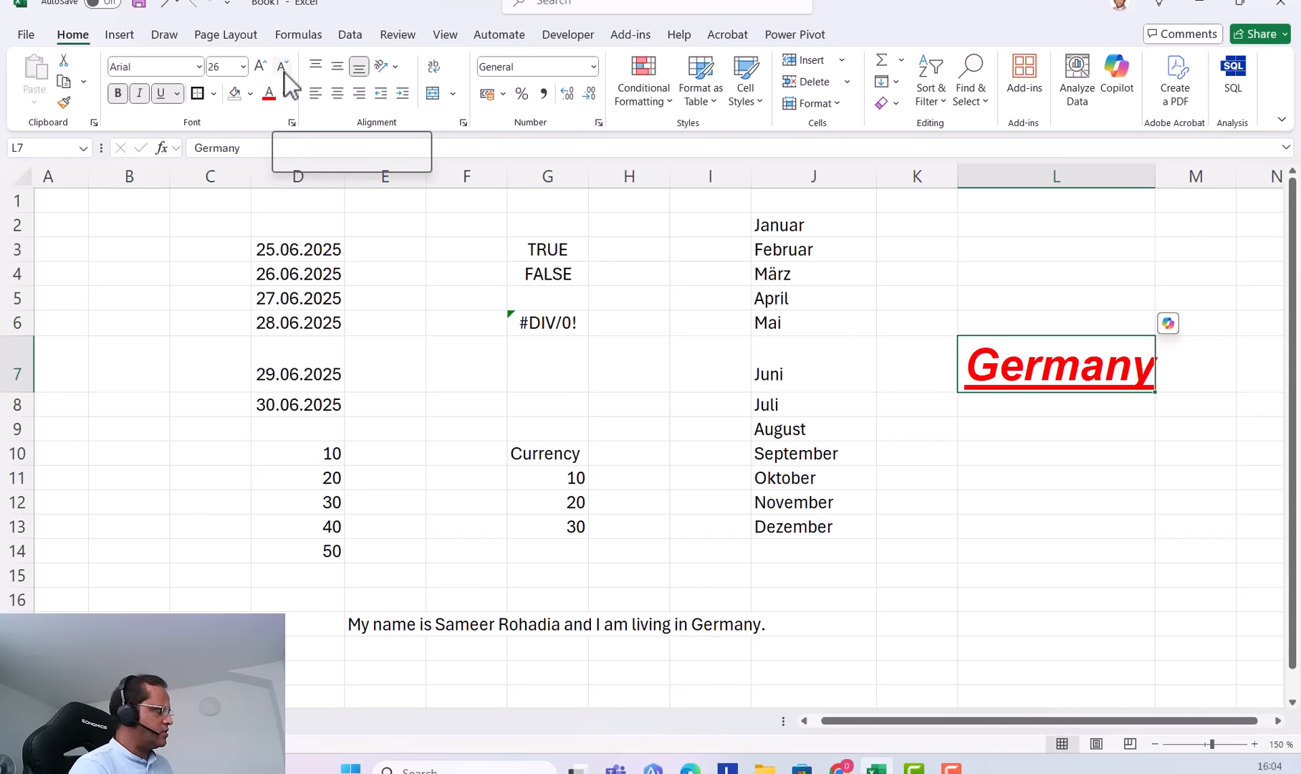
{"action": "left_click", "coordinate": [282, 67]}
{"action": "left_click", "coordinate": [283, 67]}
{"action": "left_click", "coordinate": [282, 67]}
{"action": "left_click", "coordinate": [282, 67]}
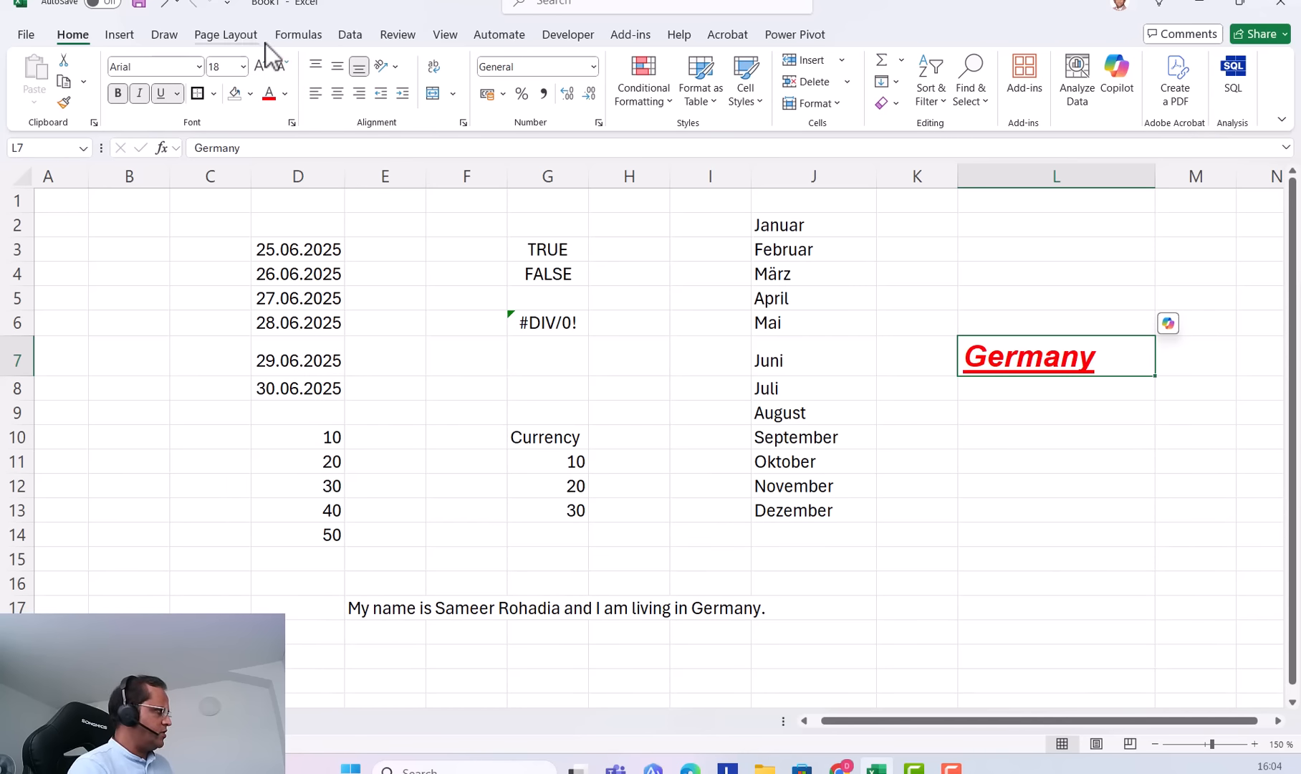
Delete the Germany text from cell L7 and autofit the height of row 7.
{"action": "key", "text": "Delete"}
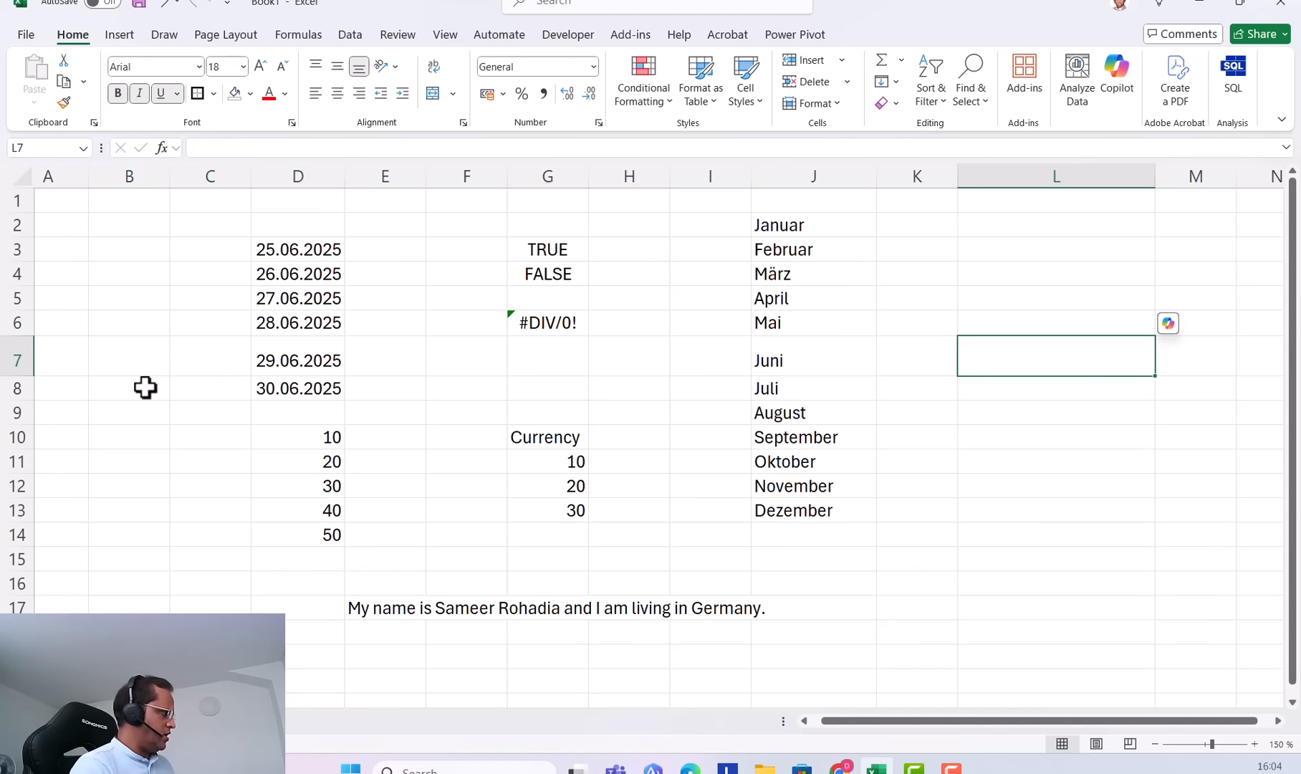
{"action": "double_click", "coordinate": [13, 374]}
Enter Germany in cell G22 below the sample sentence, keeping the cell selected.
{"action": "scroll", "coordinate": [645, 480], "scroll_direction": "down", "scroll_amount": 5}
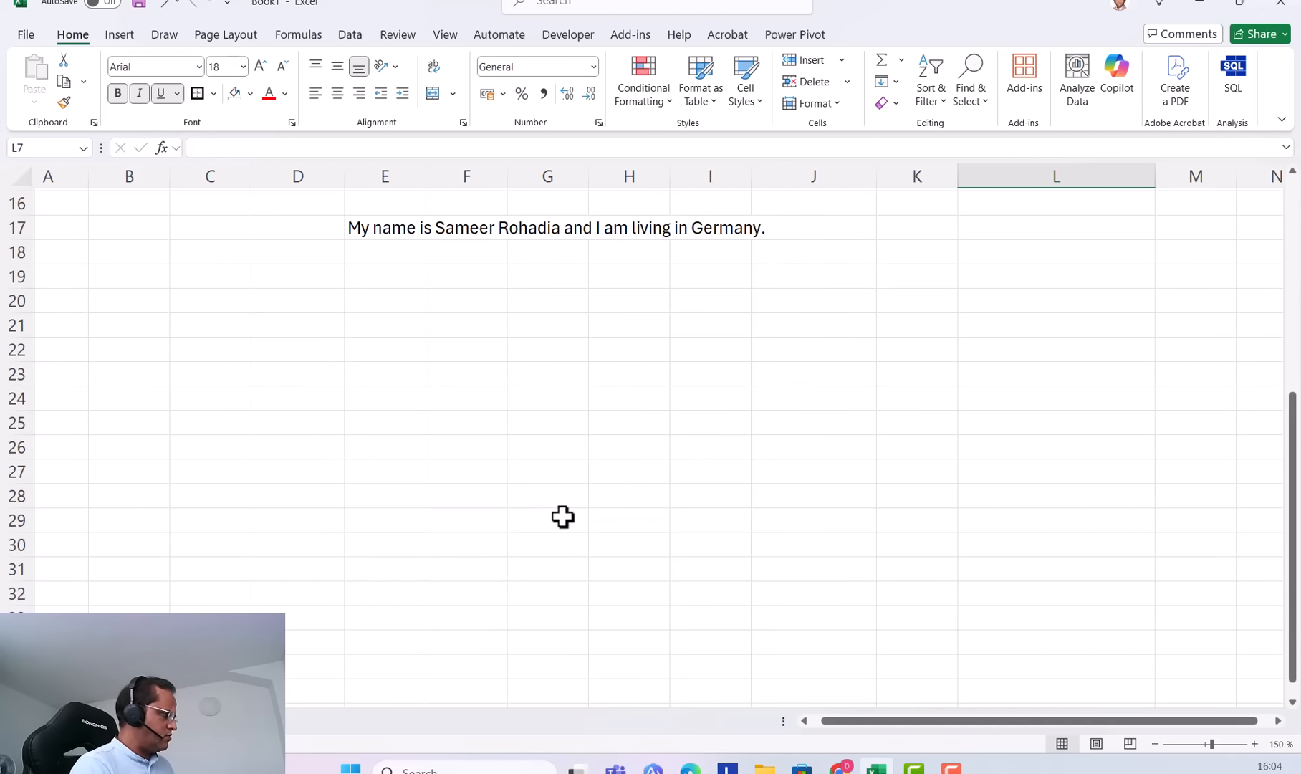
{"action": "left_click", "coordinate": [564, 358]}
{"action": "type", "text": "G"}
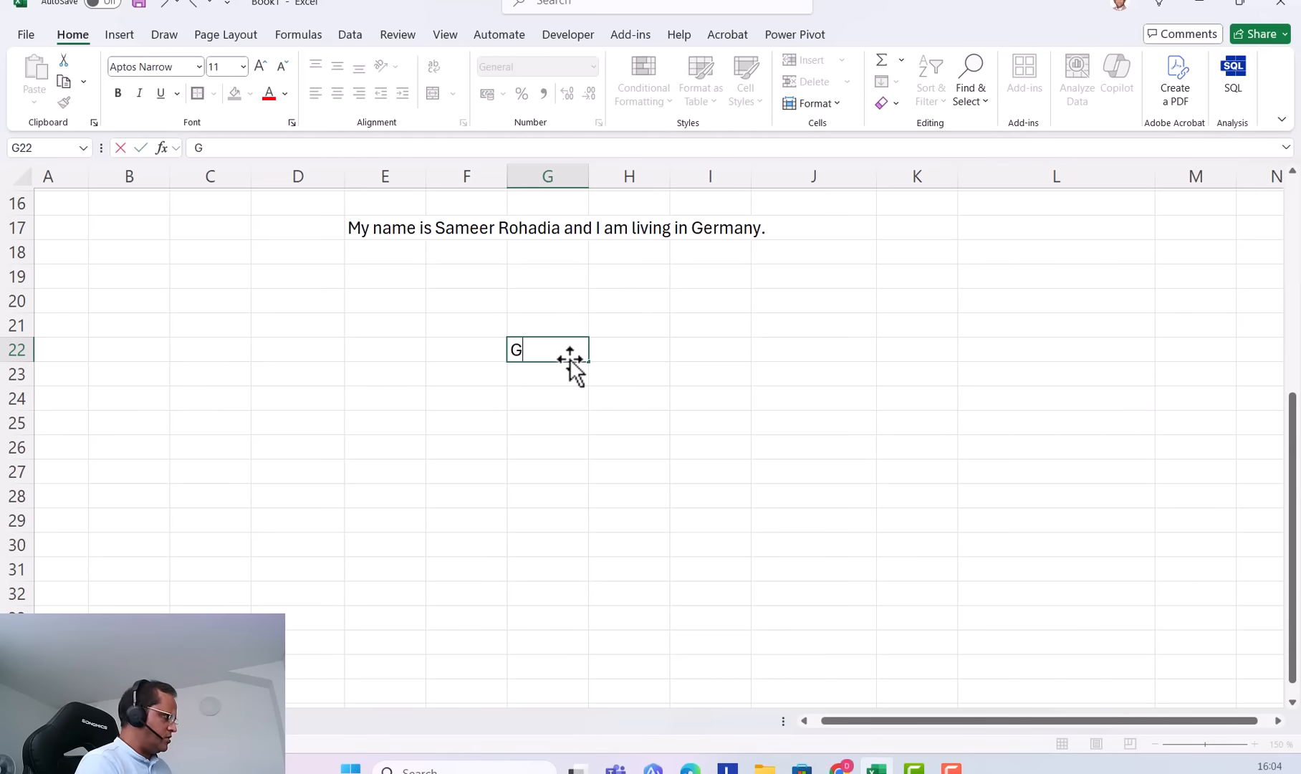
{"action": "type", "text": "ermany"}
{"action": "key", "text": "ctrl+Return"}
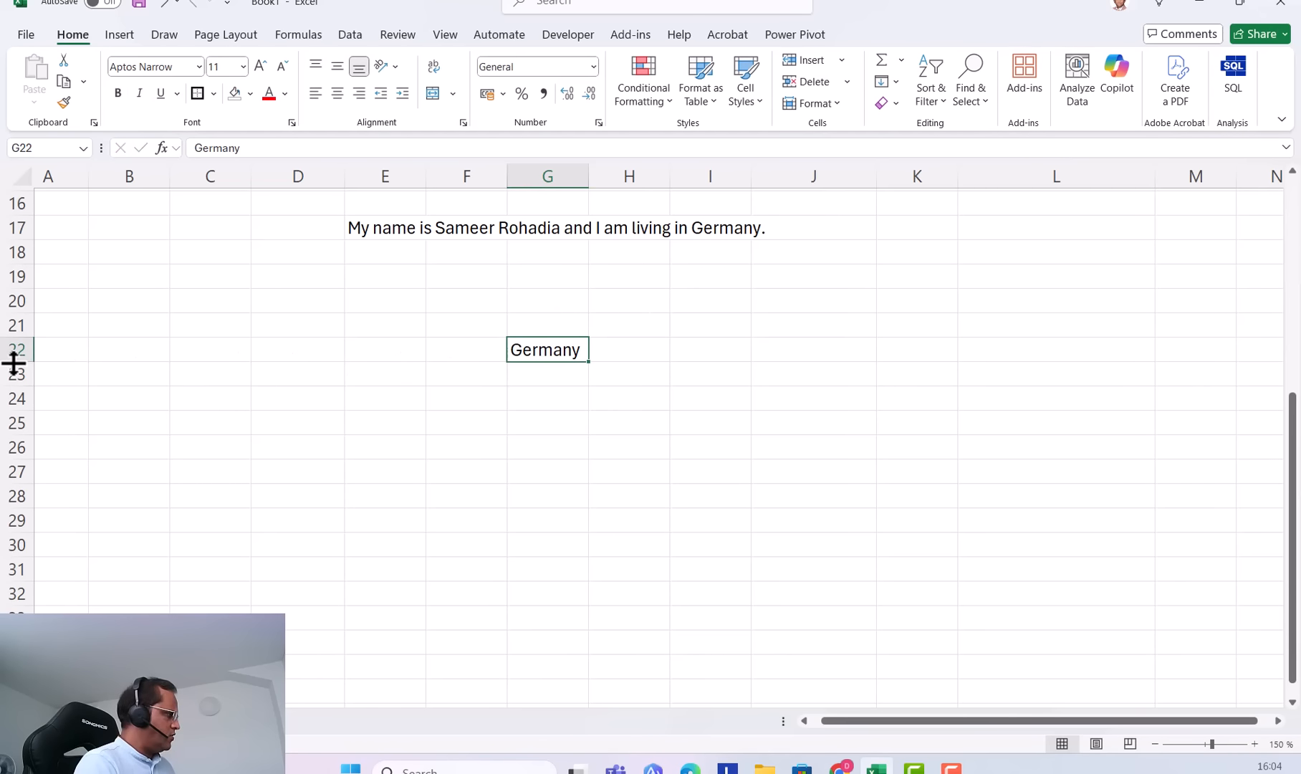
Enlarge cell G22 by increasing row 22's height and column G's width, and centre Germany vertically and horizontally.
{"action": "left_click_drag", "start_coordinate": [12, 362], "coordinate": [520, 380]}
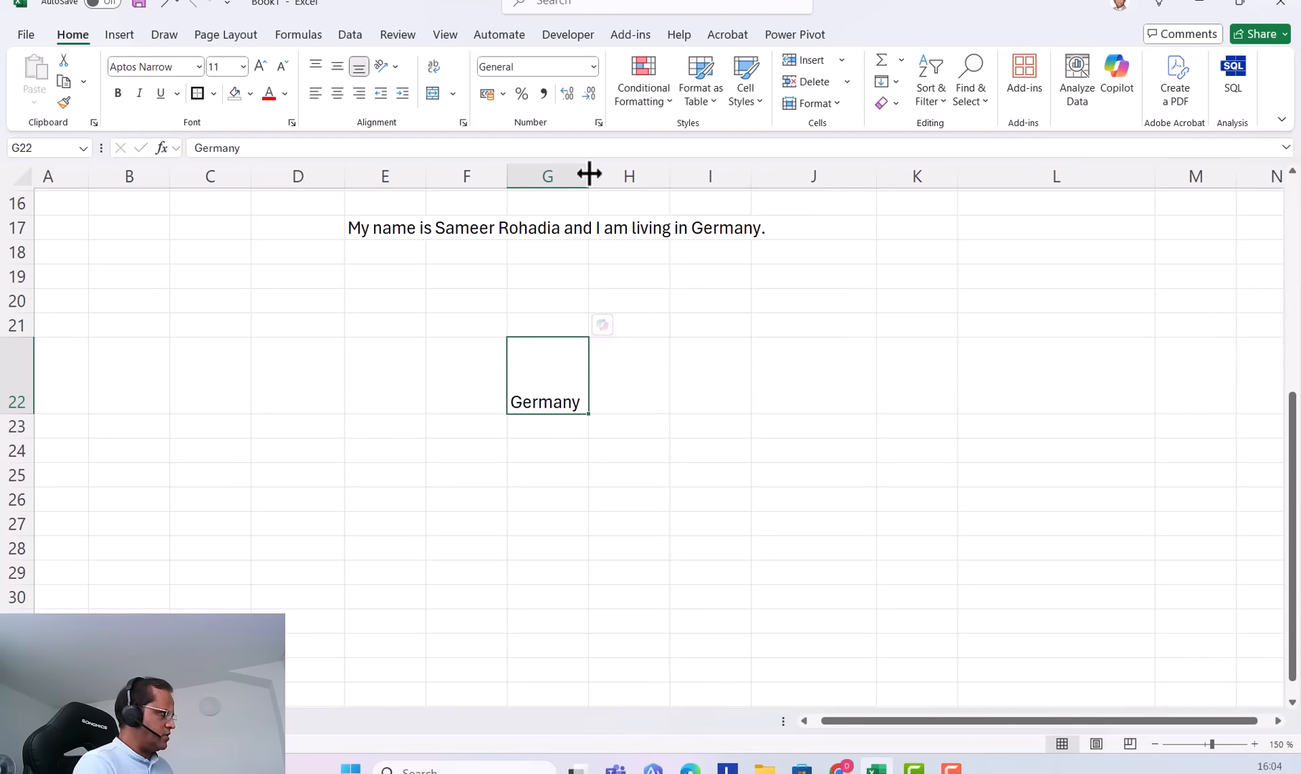
{"action": "left_click_drag", "start_coordinate": [589, 176], "coordinate": [670, 176]}
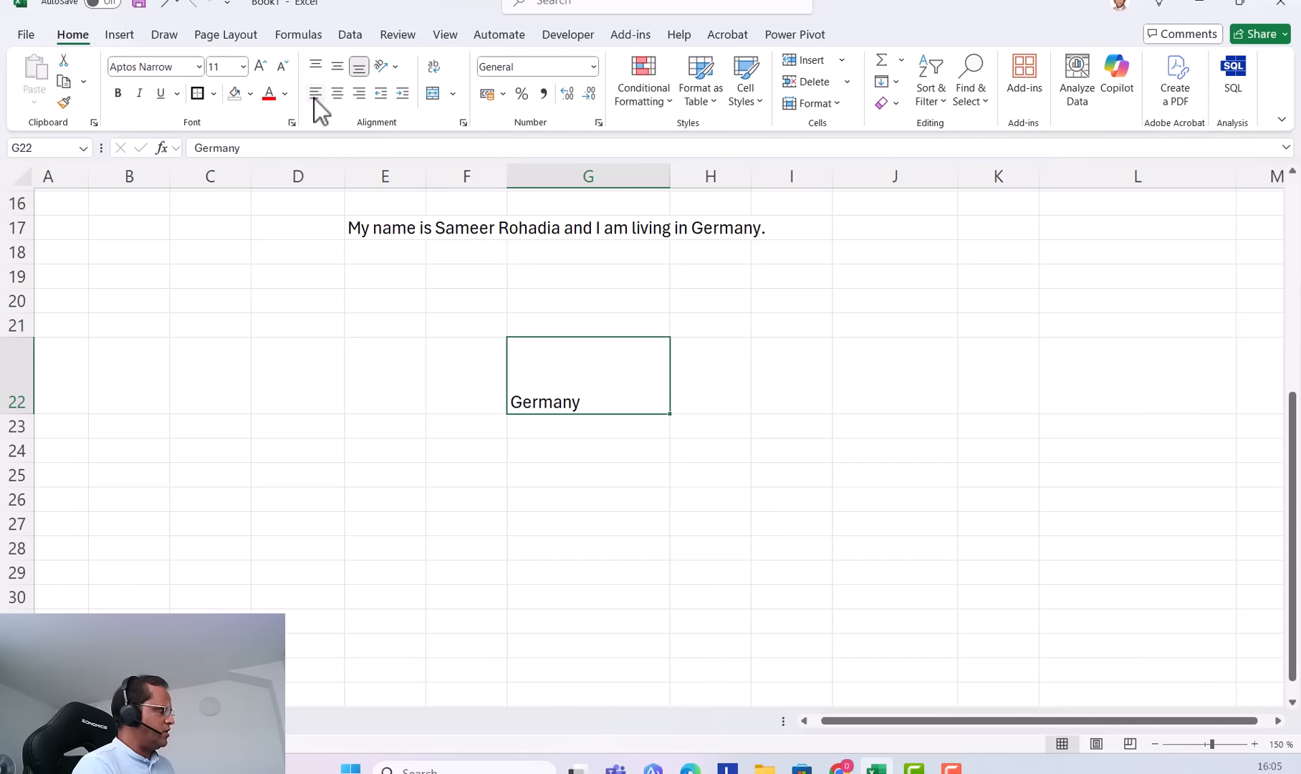
{"action": "left_click", "coordinate": [338, 67]}
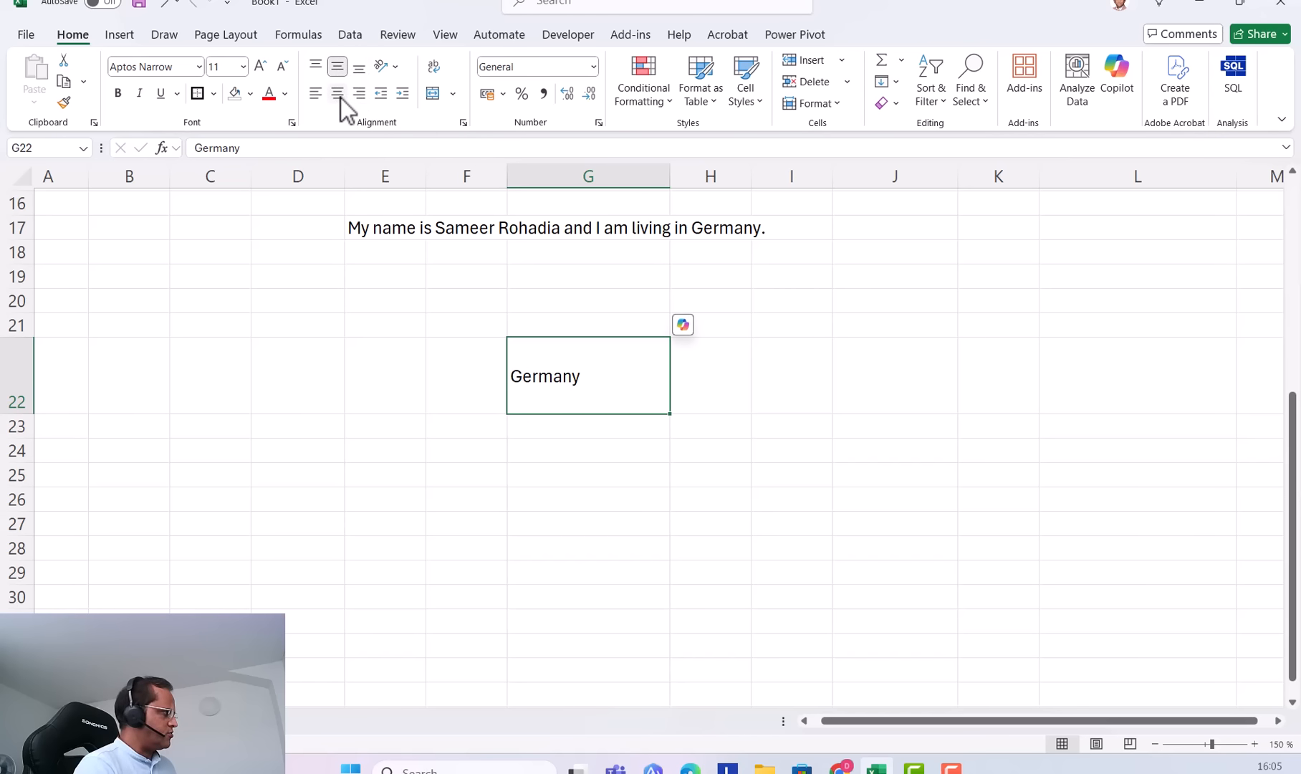
{"action": "left_click", "coordinate": [337, 93]}
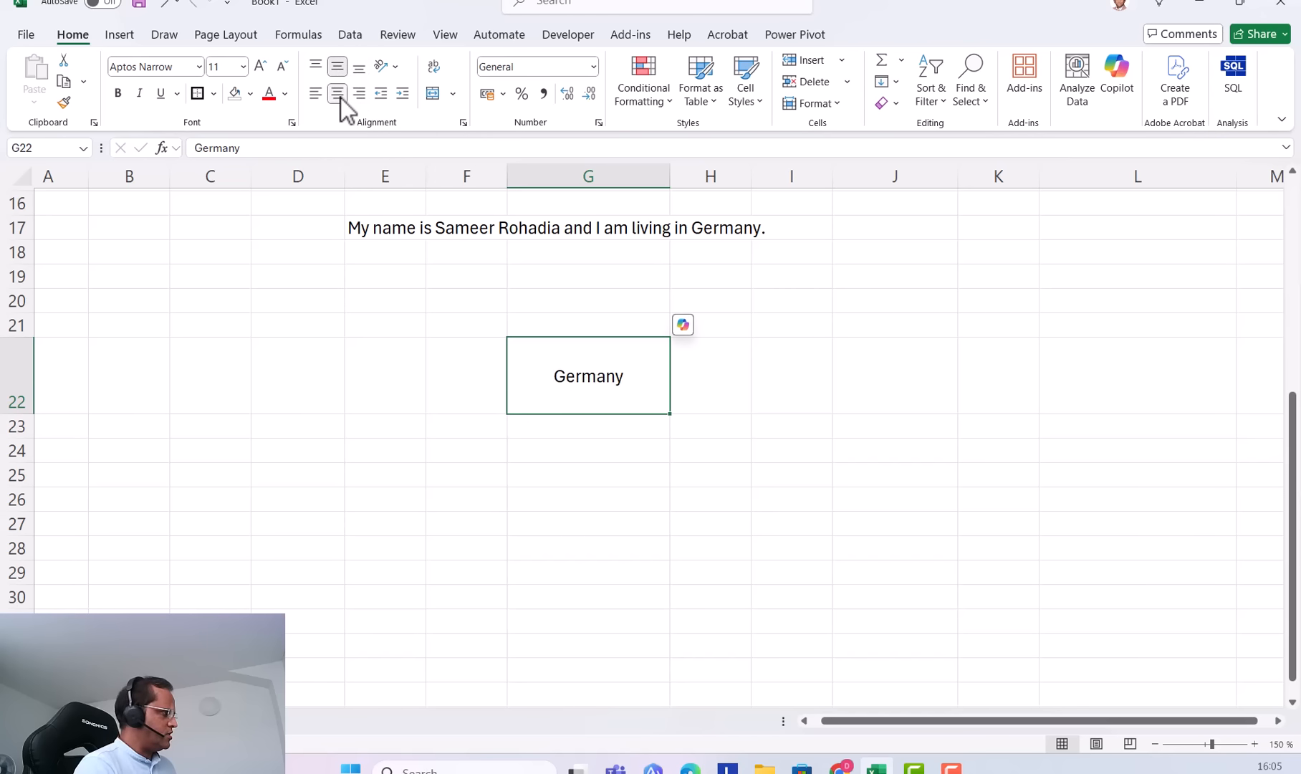
Try decreasing the indent of Germany in cell G22, and increase its indent instead.
{"action": "left_click", "coordinate": [381, 97]}
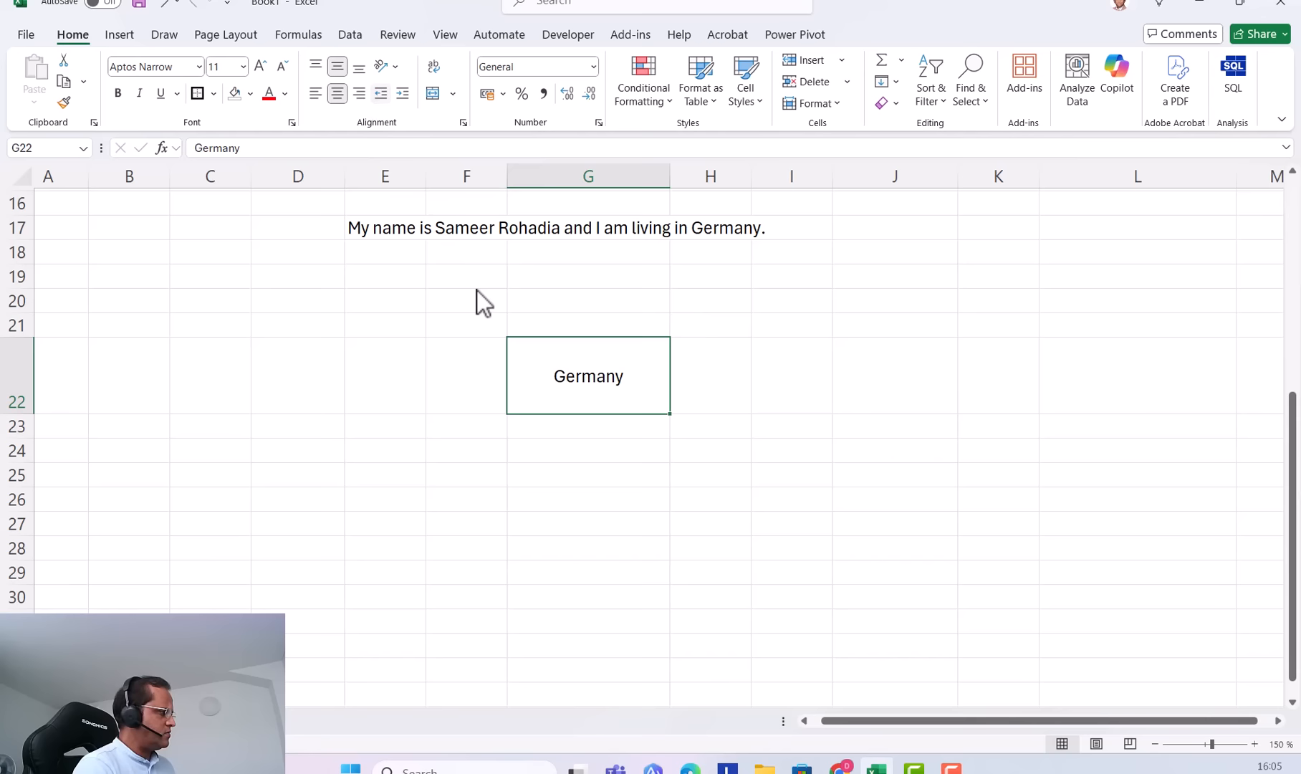
{"action": "left_click", "coordinate": [401, 96]}
{"action": "left_click", "coordinate": [401, 96]}
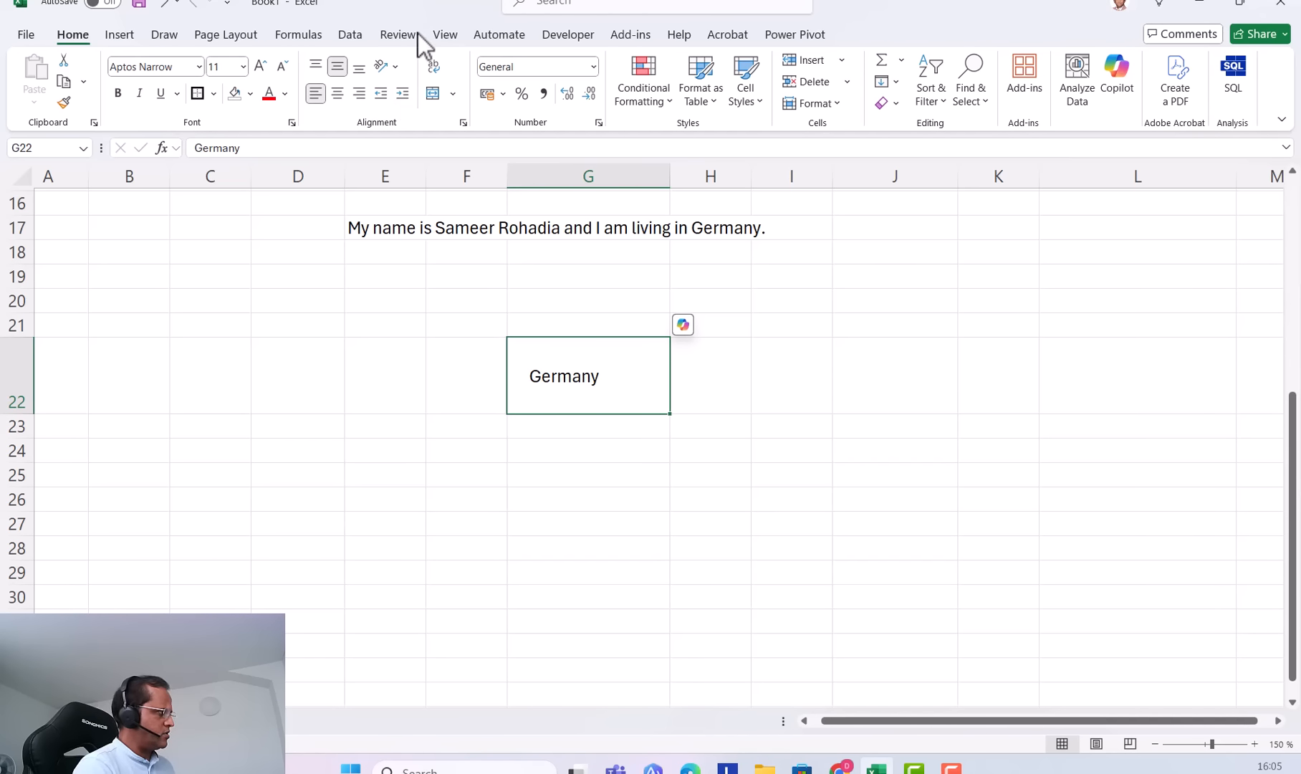
Remove the remaining indent from Germany in cell G22.
{"action": "left_click", "coordinate": [382, 100]}
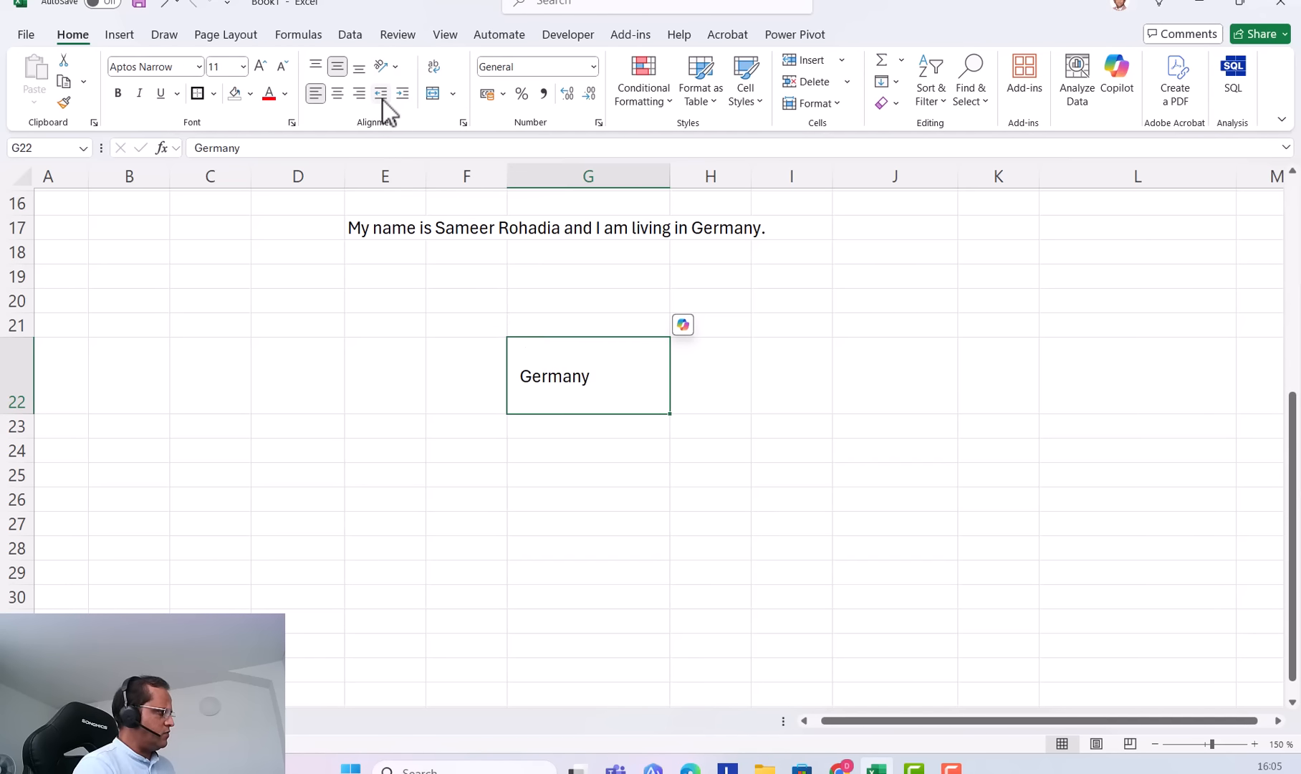
{"action": "left_click", "coordinate": [382, 100]}
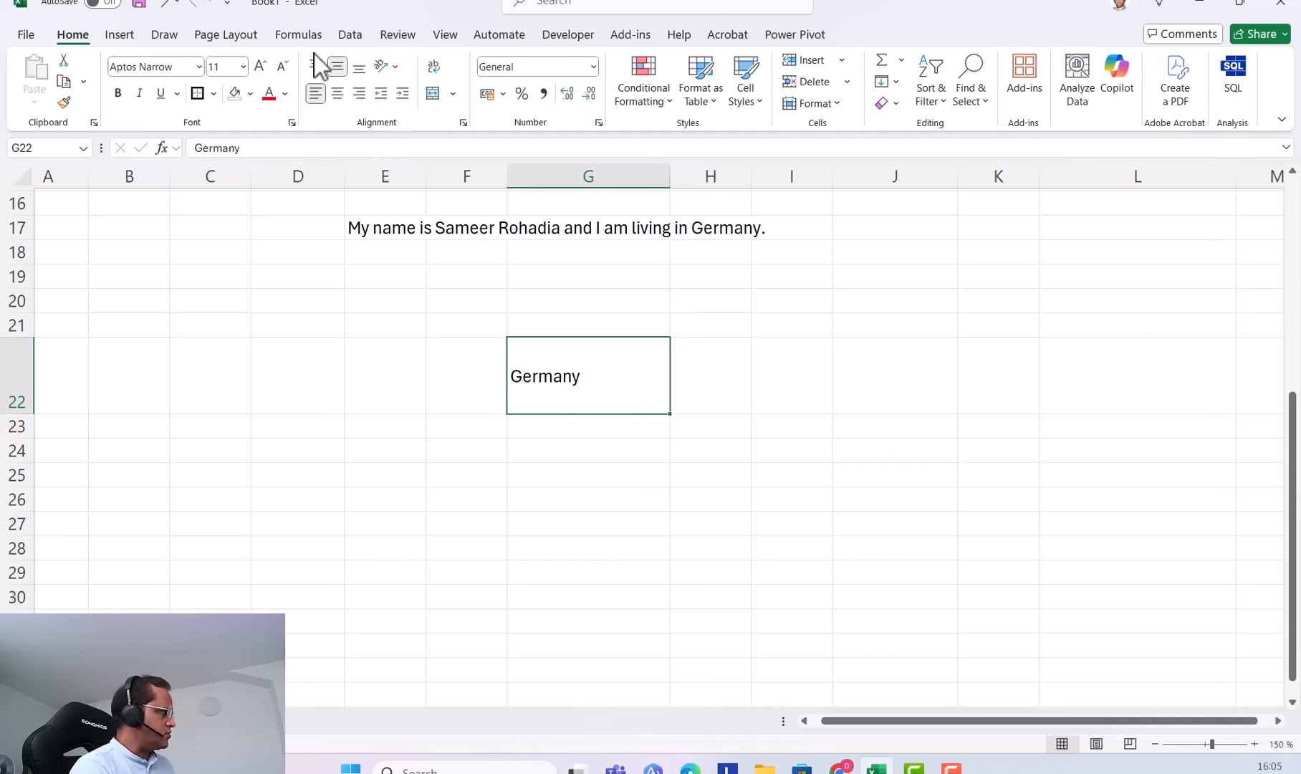
Try angling the Germany text in cell G22 counterclockwise, followed by clockwise.
{"action": "left_click", "coordinate": [386, 65]}
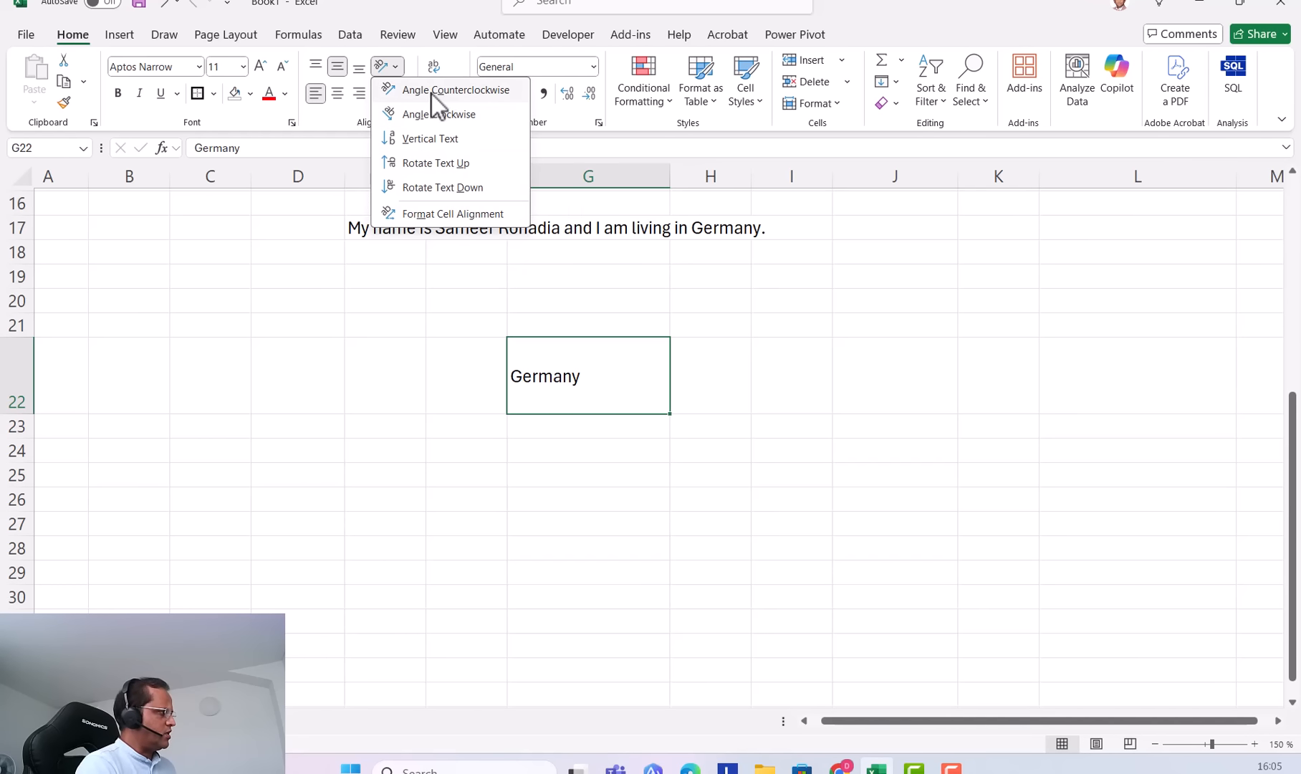
{"action": "left_click", "coordinate": [476, 89]}
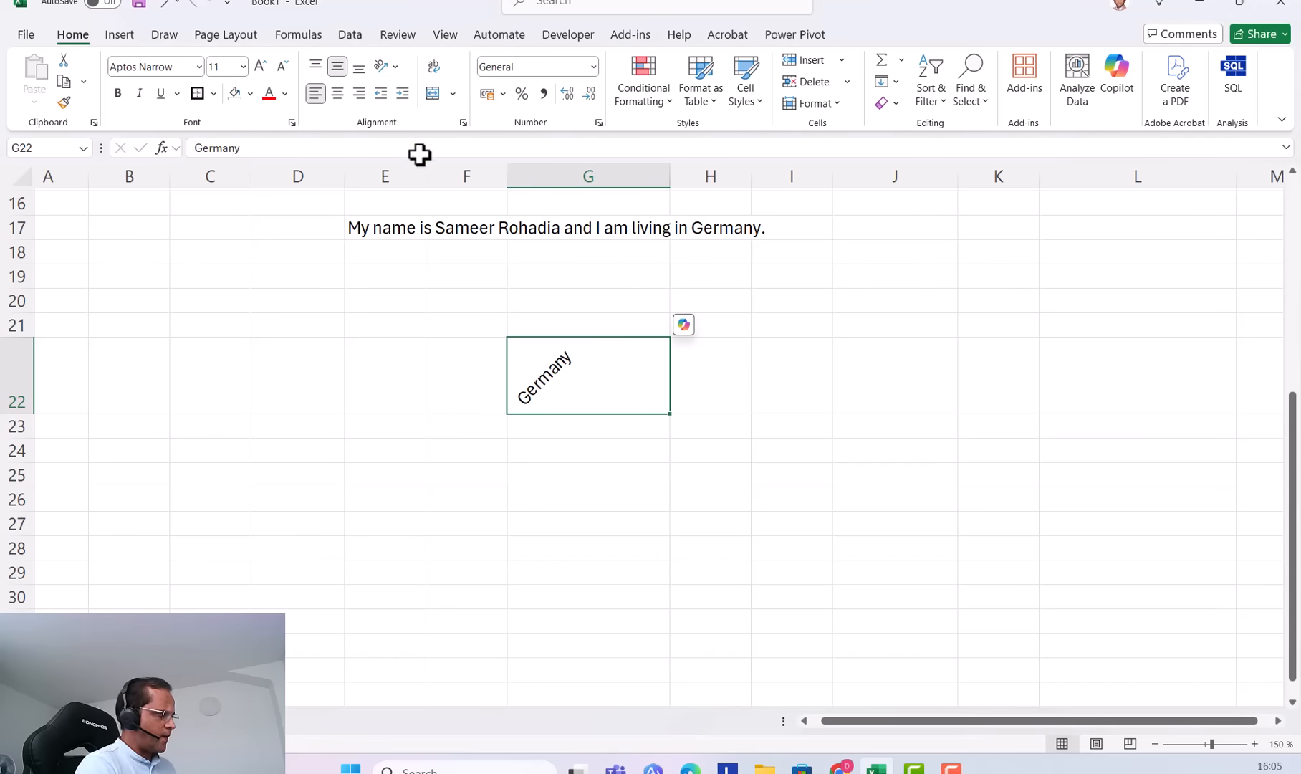
{"action": "left_click", "coordinate": [387, 66]}
{"action": "left_click", "coordinate": [405, 114]}
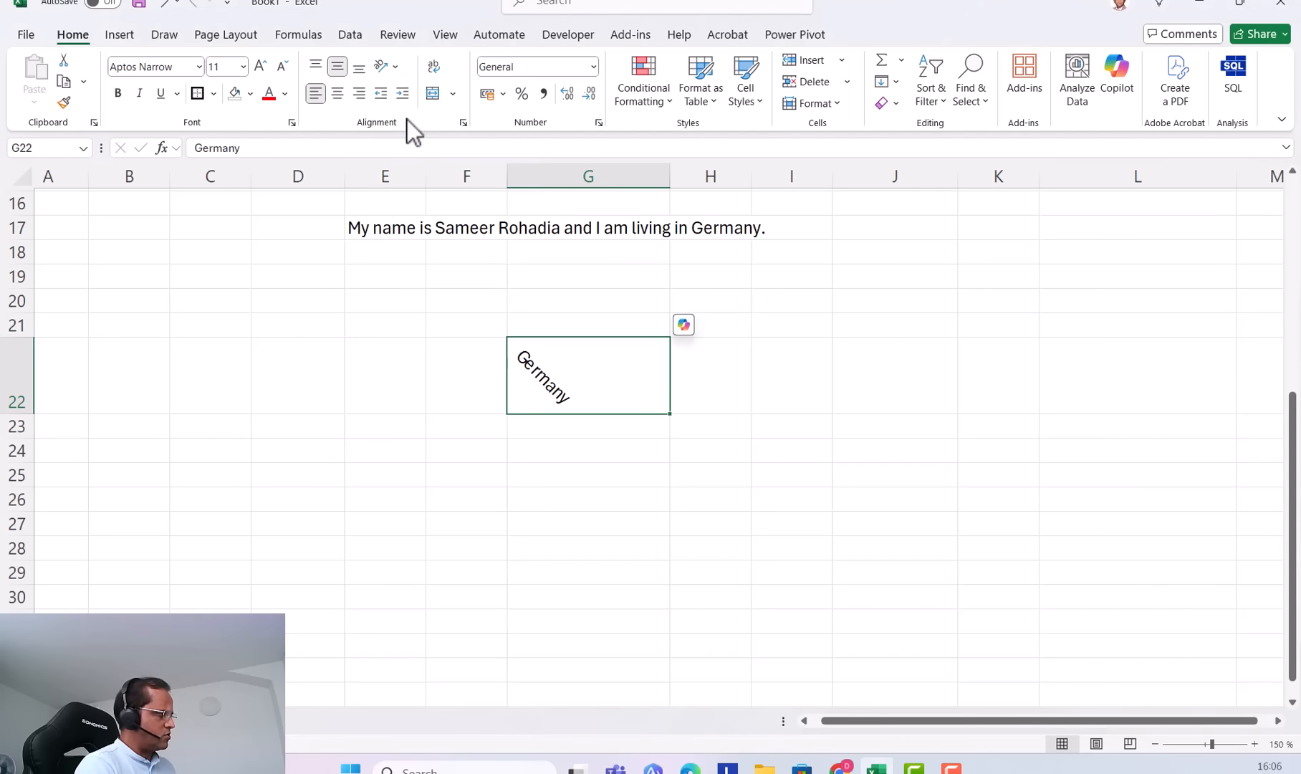
Try the vertical text orientation for Germany in cell G22 and enlarge row 22 to fit all the stacked letters.
{"action": "left_click", "coordinate": [394, 66]}
{"action": "left_click", "coordinate": [444, 140]}
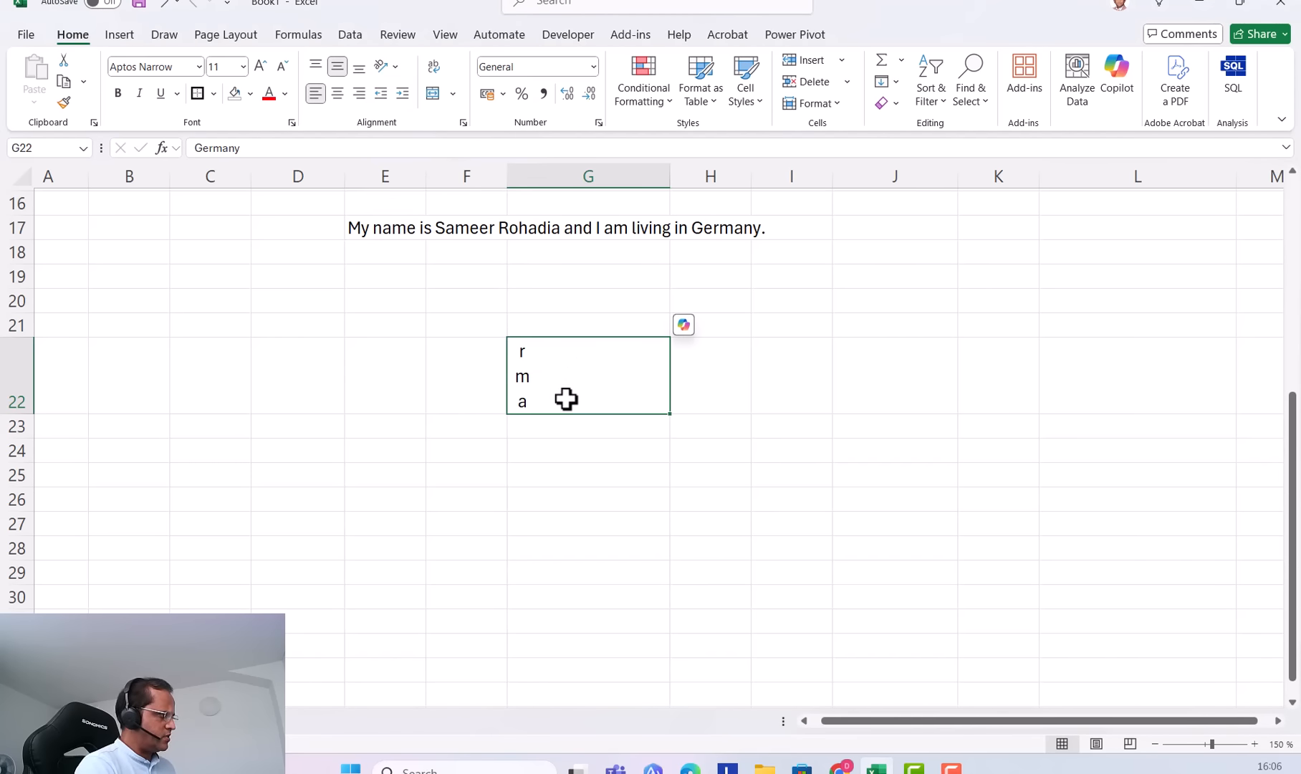
{"action": "left_click_drag", "start_coordinate": [22, 414], "coordinate": [28, 536]}
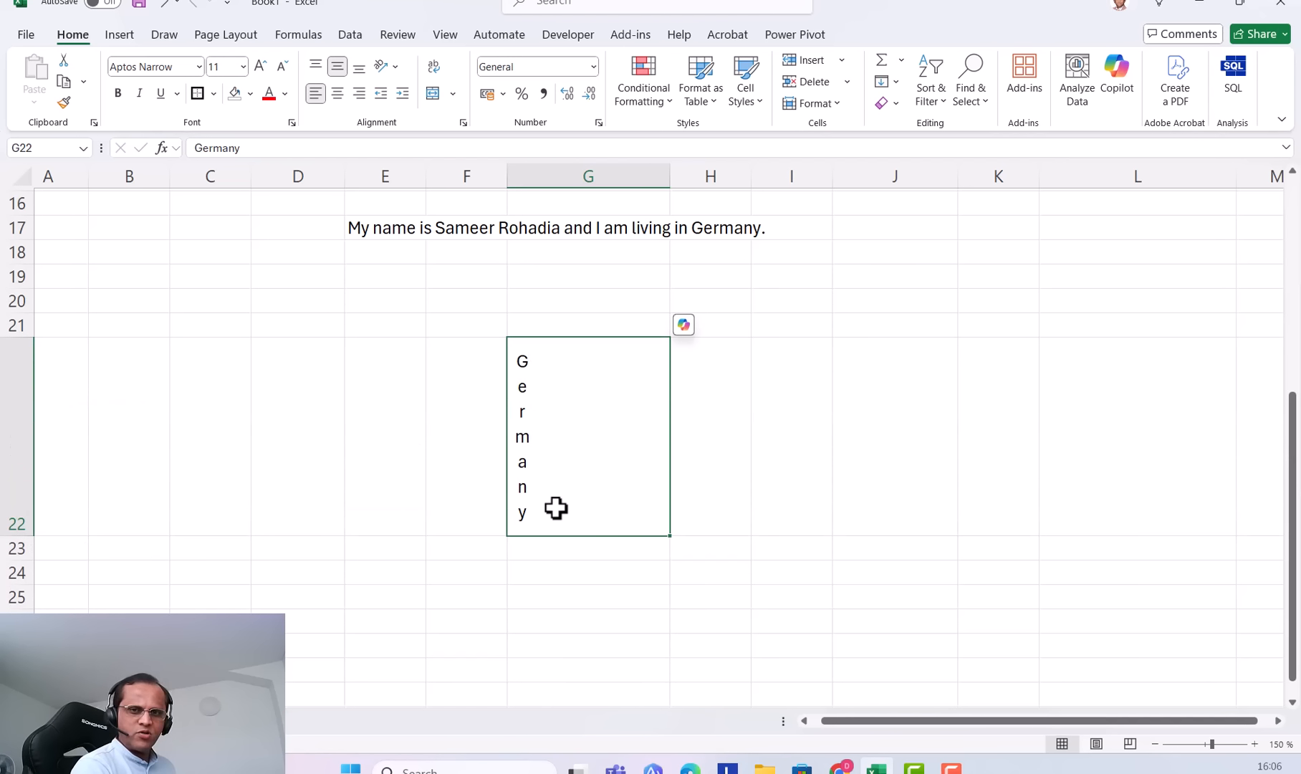
Try rotating Germany up in cell G22, rotate it down instead, and reduce row 22's height to fit.
{"action": "left_click", "coordinate": [383, 66]}
{"action": "left_click", "coordinate": [437, 166]}
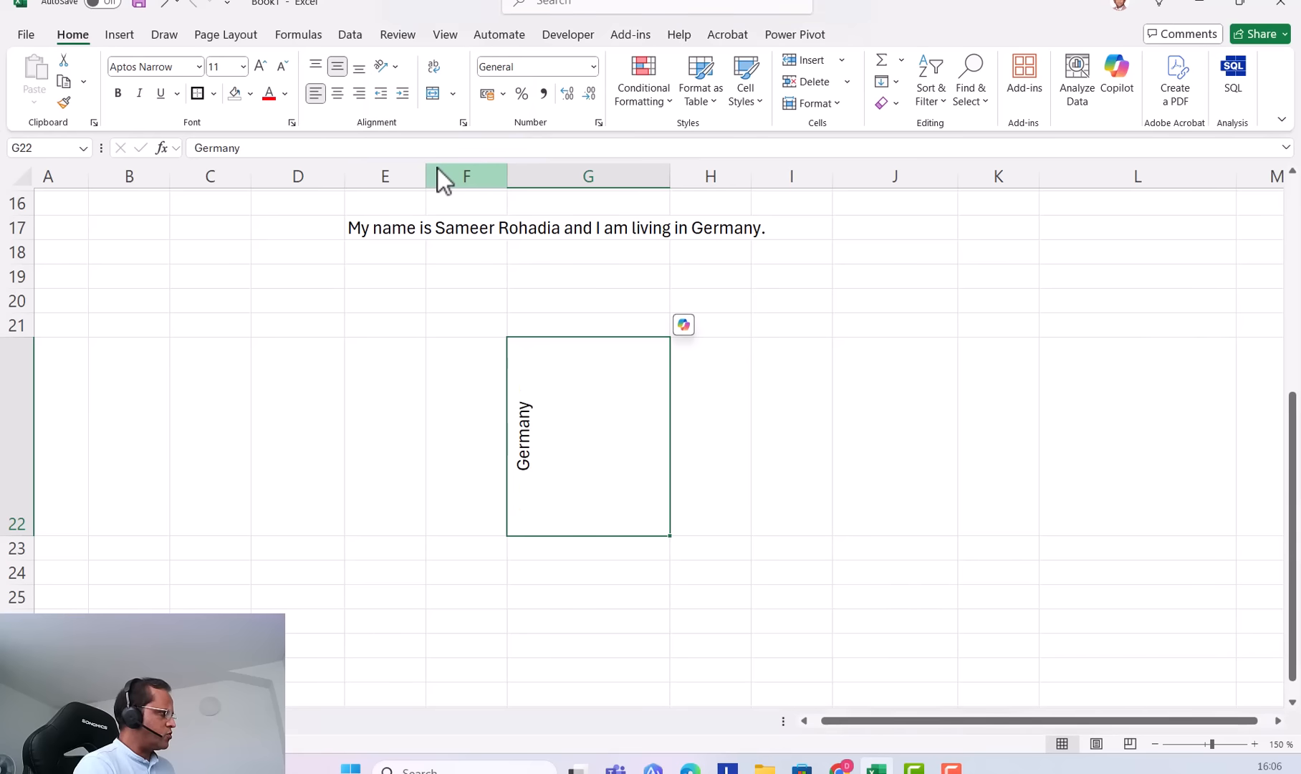
{"action": "left_click", "coordinate": [383, 66]}
{"action": "left_click", "coordinate": [415, 190]}
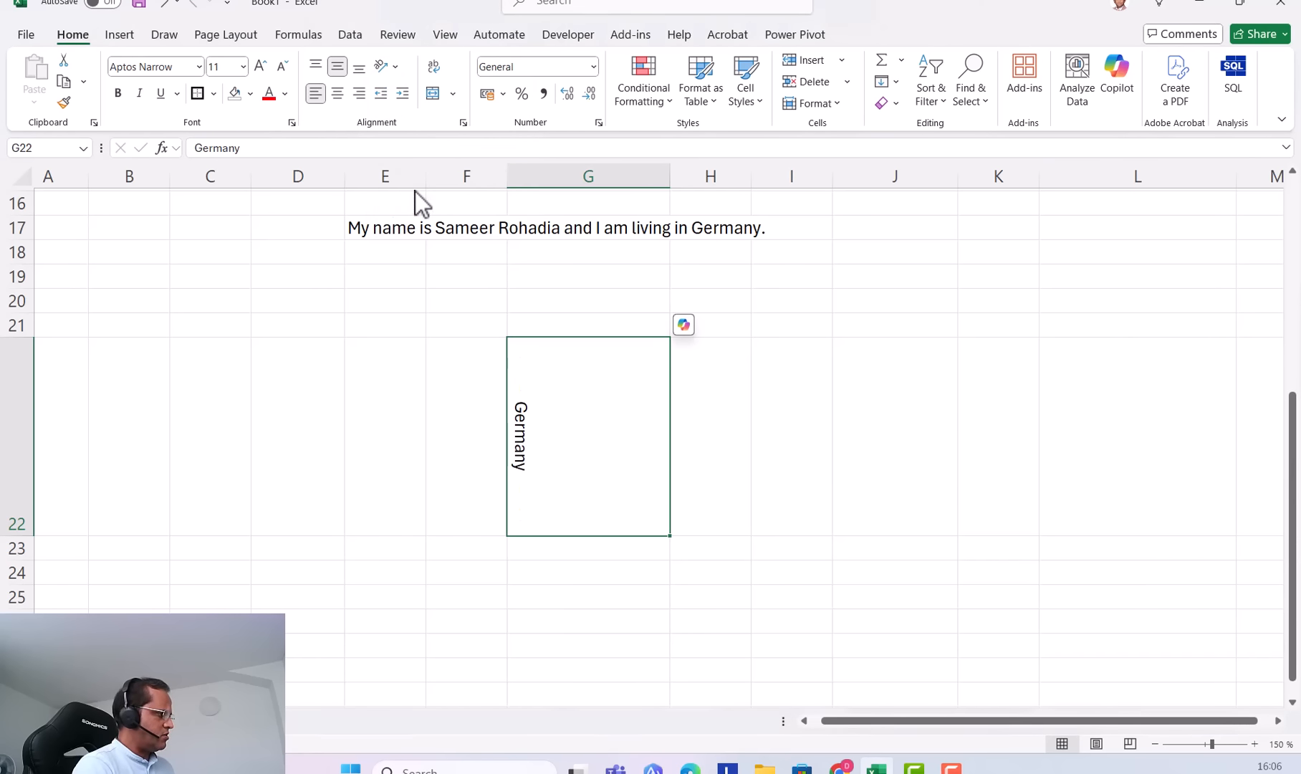
{"action": "left_click_drag", "start_coordinate": [11, 539], "coordinate": [14, 445]}
{"action": "left_click", "coordinate": [385, 66]}
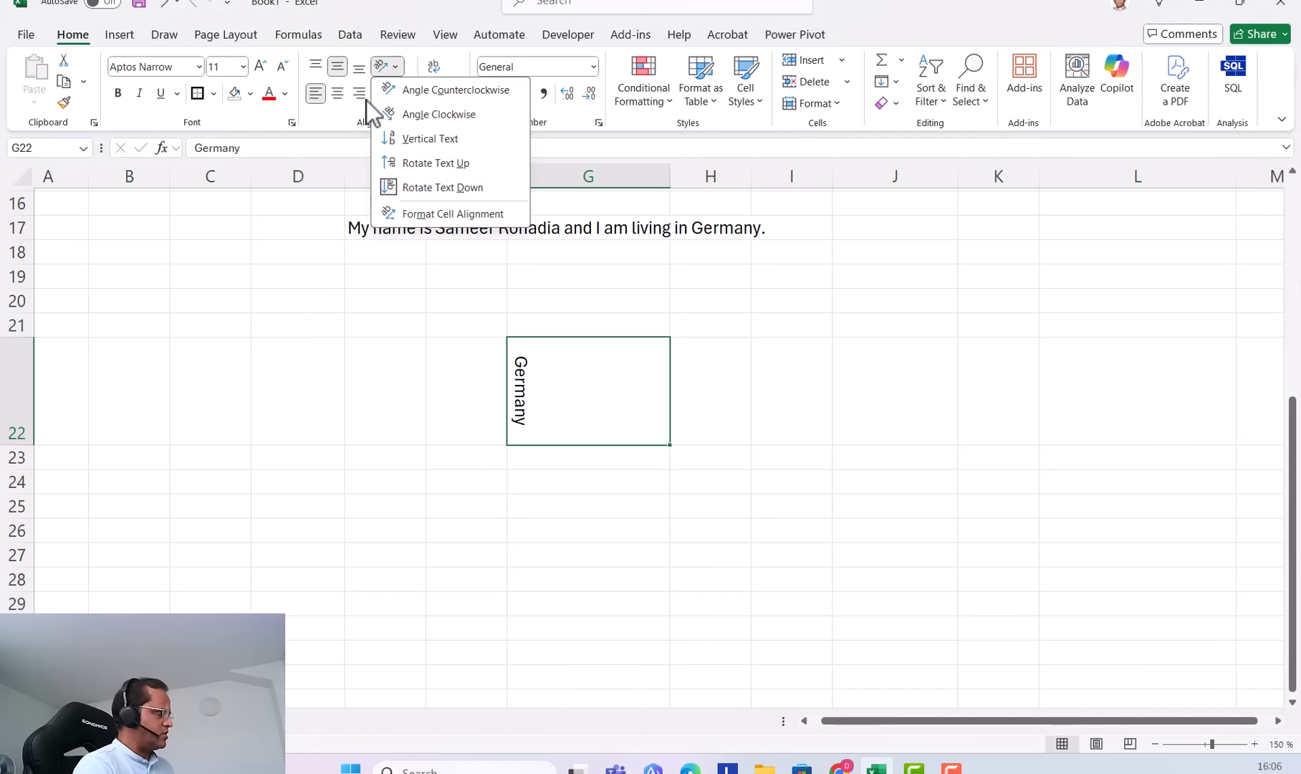
{"action": "left_click", "coordinate": [535, 380]}
Wrap the sample sentence in cell E17 and widen column E to about double its width.
{"action": "scroll", "coordinate": [538, 380], "scroll_direction": "up", "scroll_amount": 3}
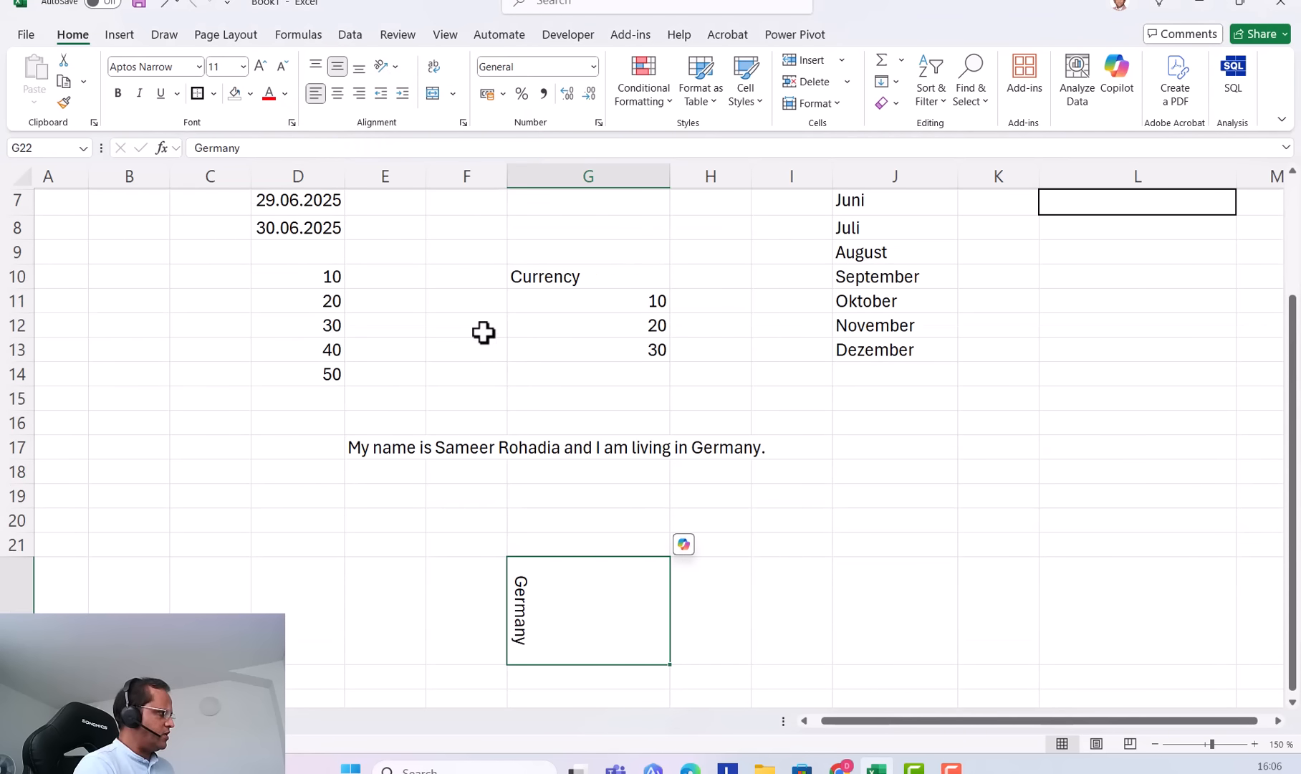
{"action": "scroll", "coordinate": [482, 331], "scroll_direction": "down", "scroll_amount": 2}
{"action": "left_click", "coordinate": [380, 303]}
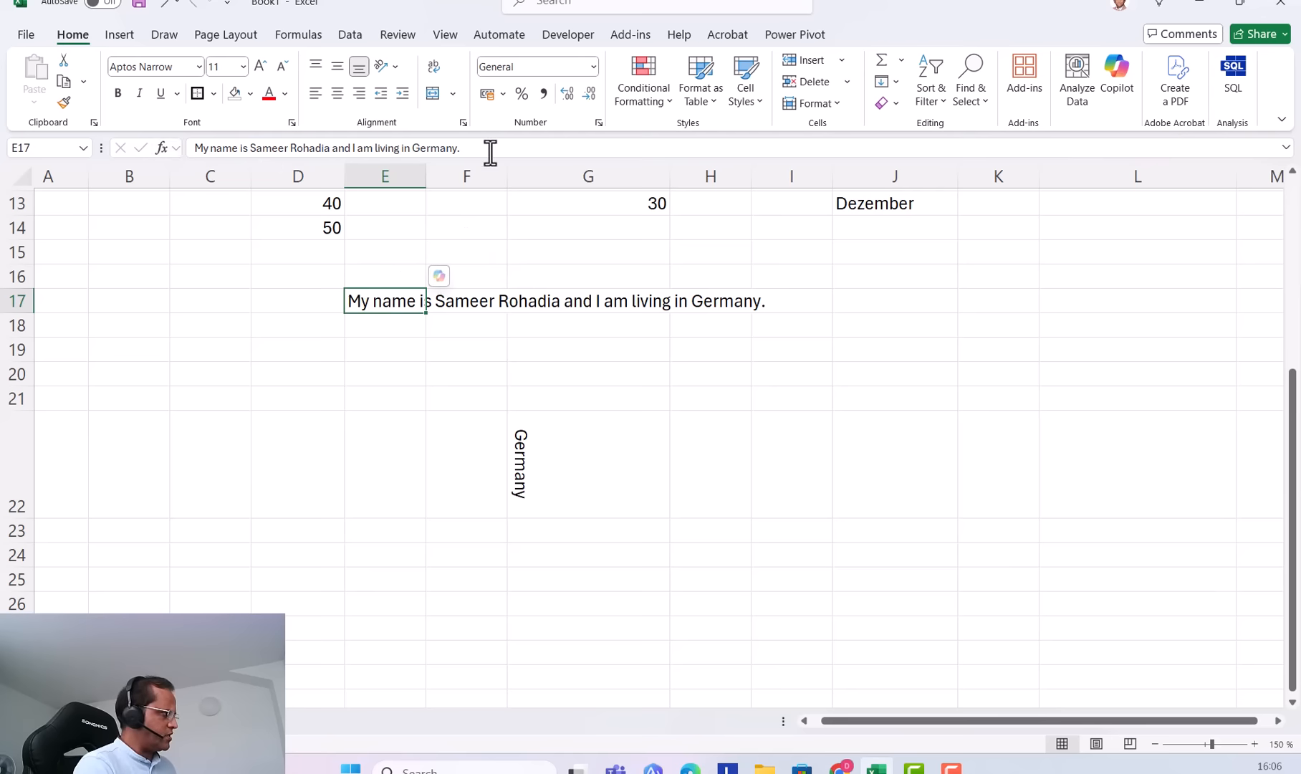
{"action": "left_click", "coordinate": [433, 68]}
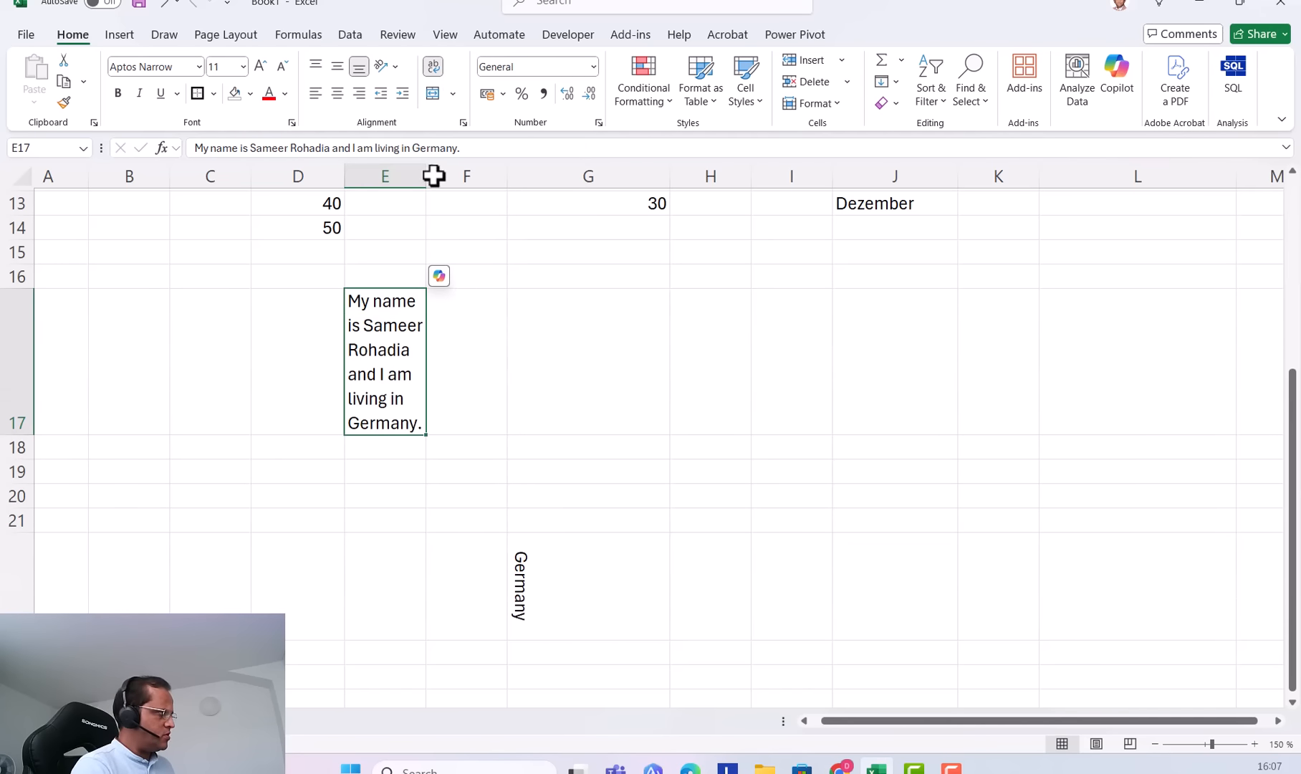
{"action": "left_click_drag", "start_coordinate": [428, 177], "coordinate": [509, 188]}
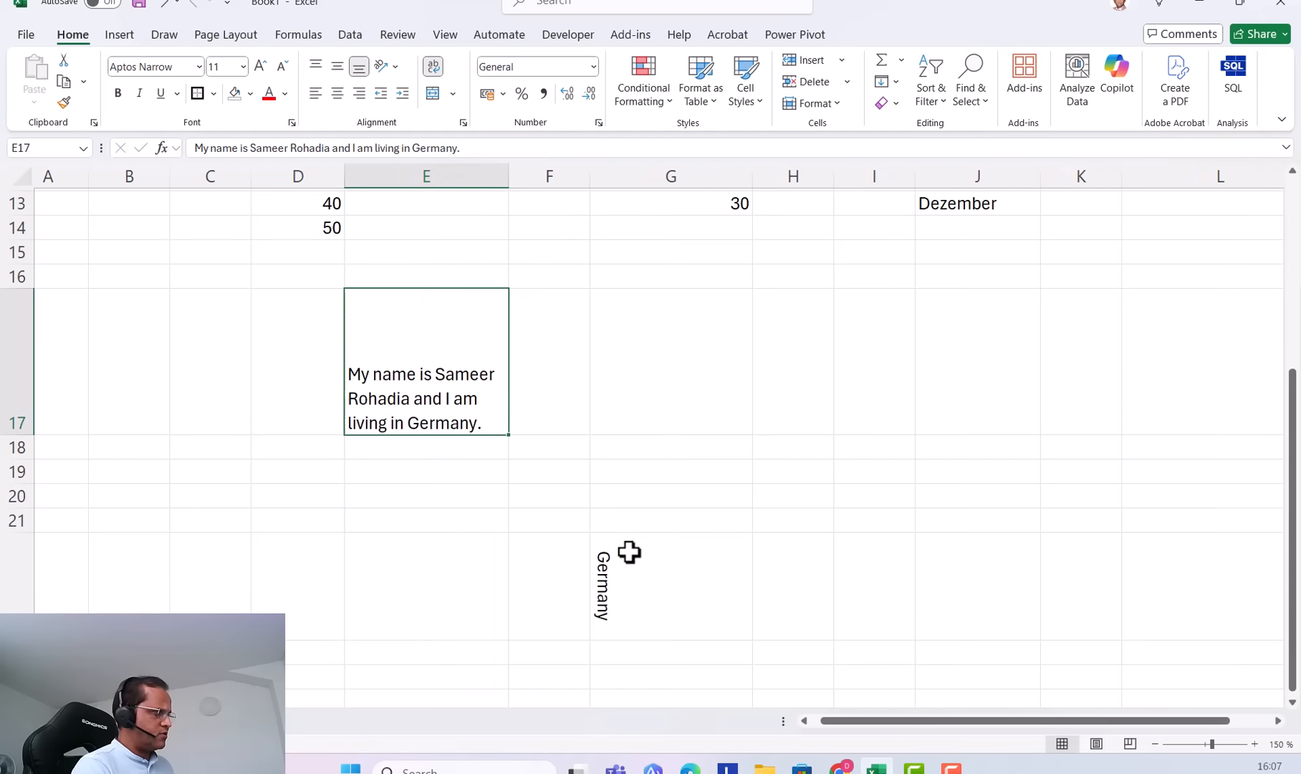
Centre the wrapped sentence in cell E17 horizontally and vertically.
{"action": "left_click", "coordinate": [337, 94]}
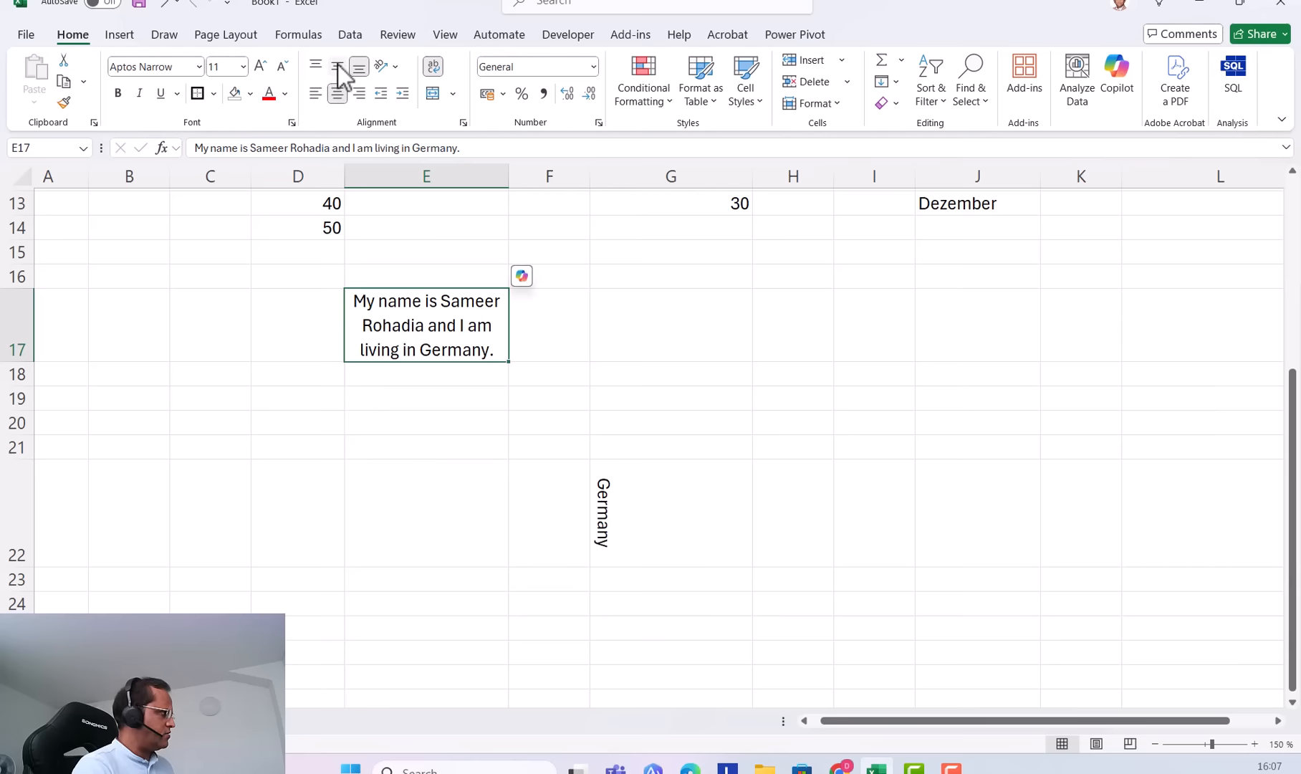
{"action": "left_click", "coordinate": [338, 68]}
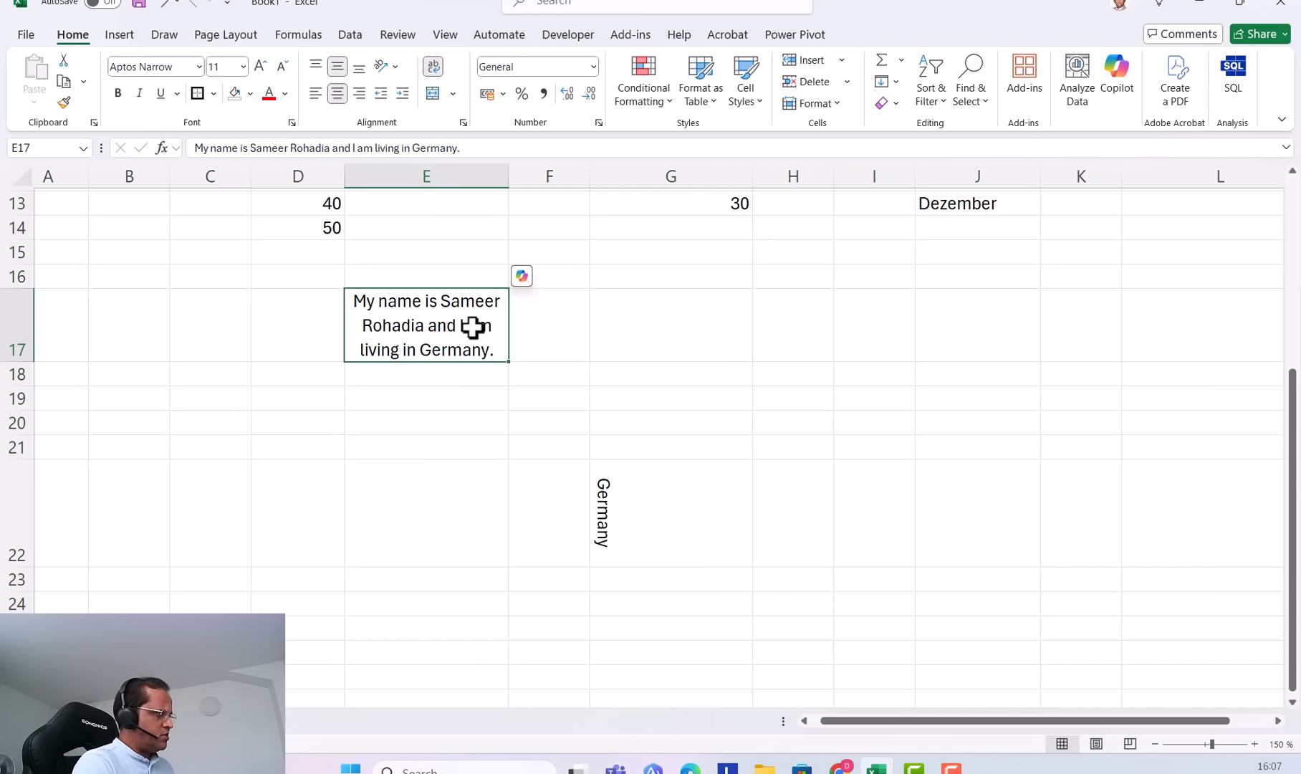
Try merging cells E17 to E21 into one cell holding the sample sentence.
{"action": "left_click_drag", "start_coordinate": [474, 326], "coordinate": [469, 446]}
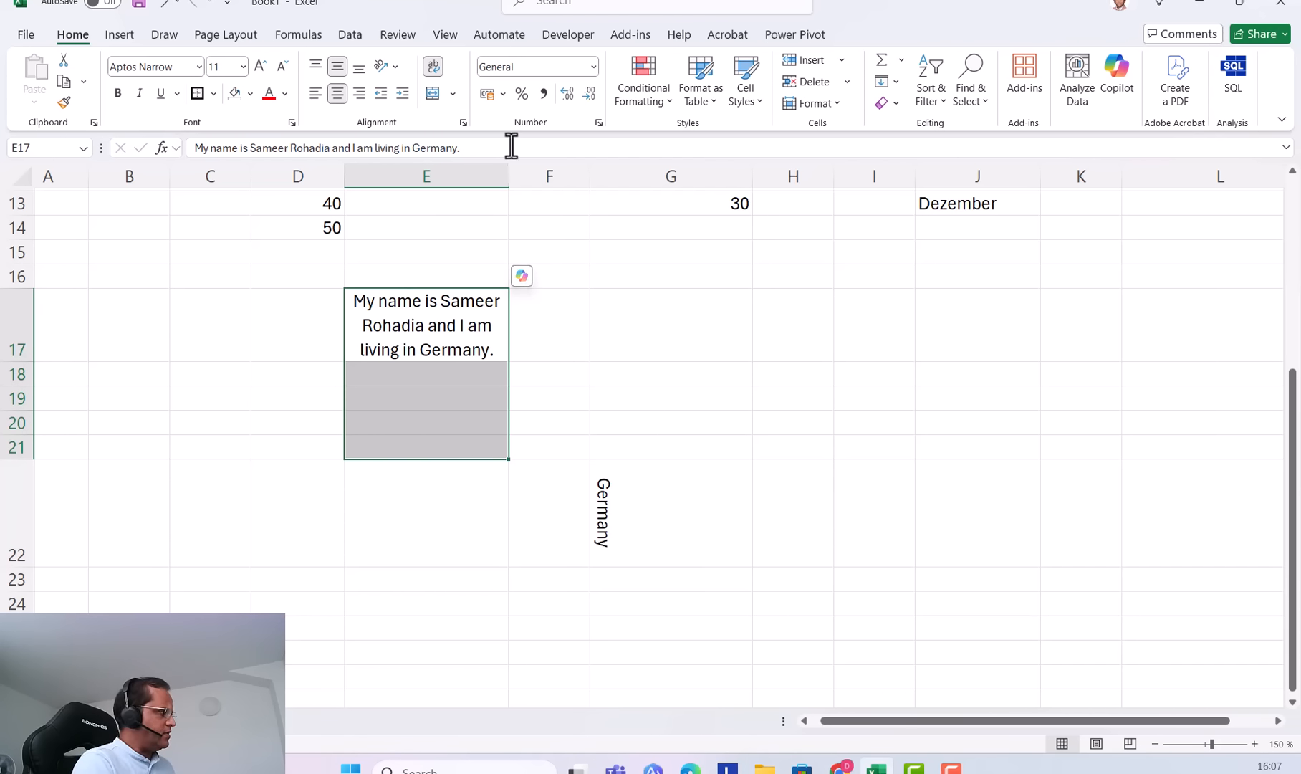
{"action": "left_click", "coordinate": [453, 94]}
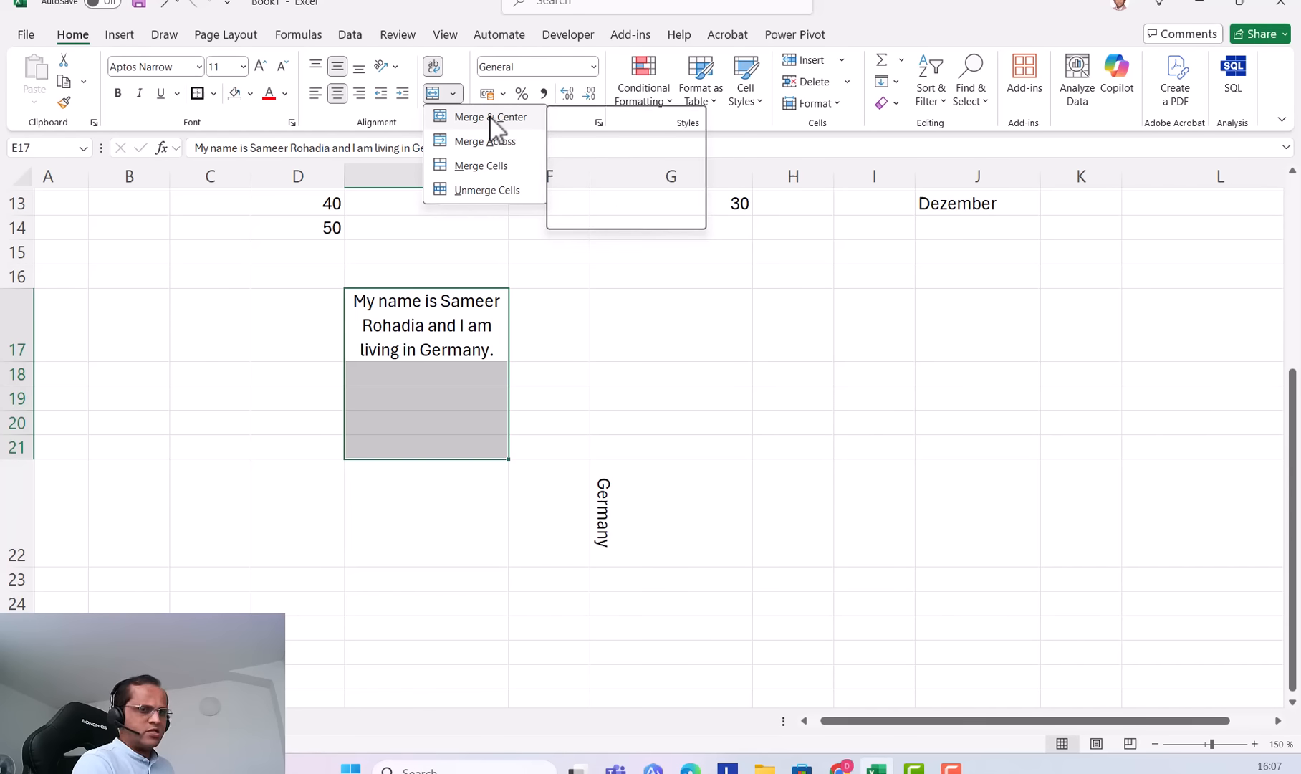
{"action": "left_click", "coordinate": [491, 161]}
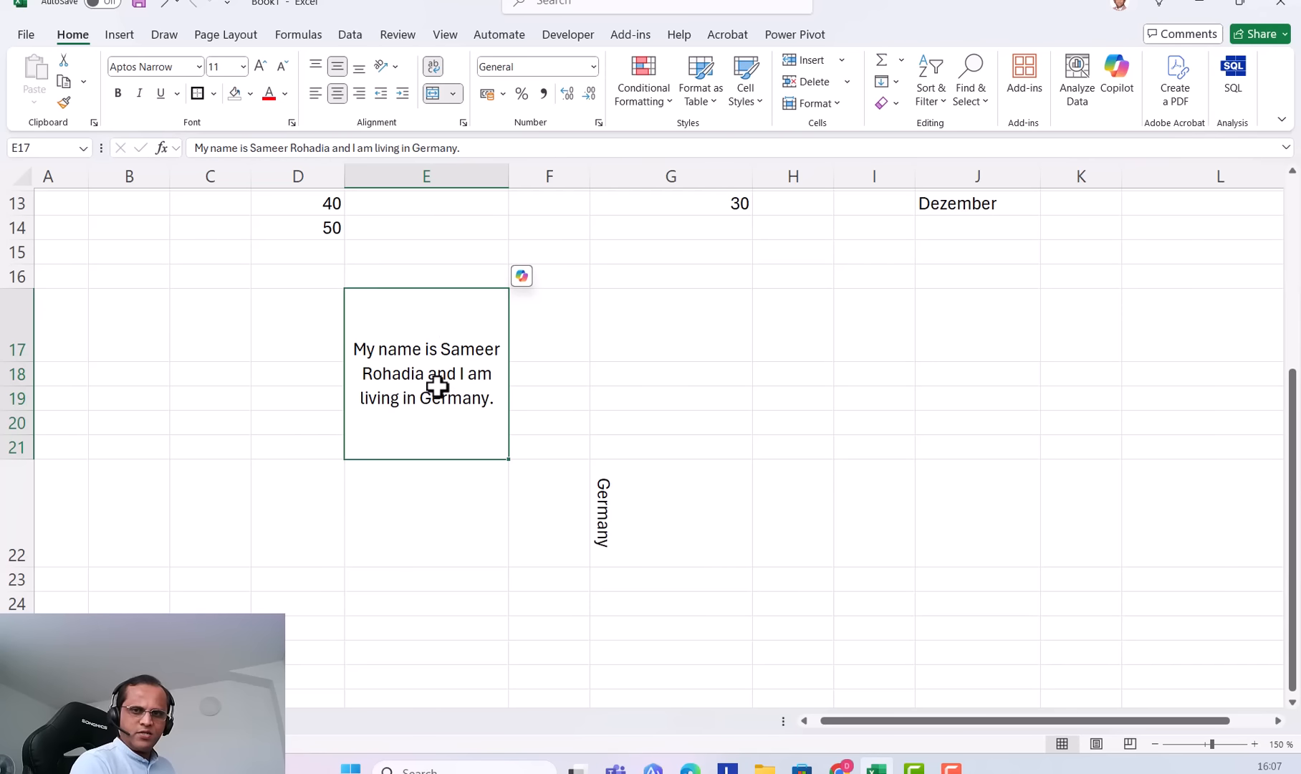
Apply Merge Across to the range E17:G21 so each row is merged separately.
{"action": "left_click", "coordinate": [453, 93]}
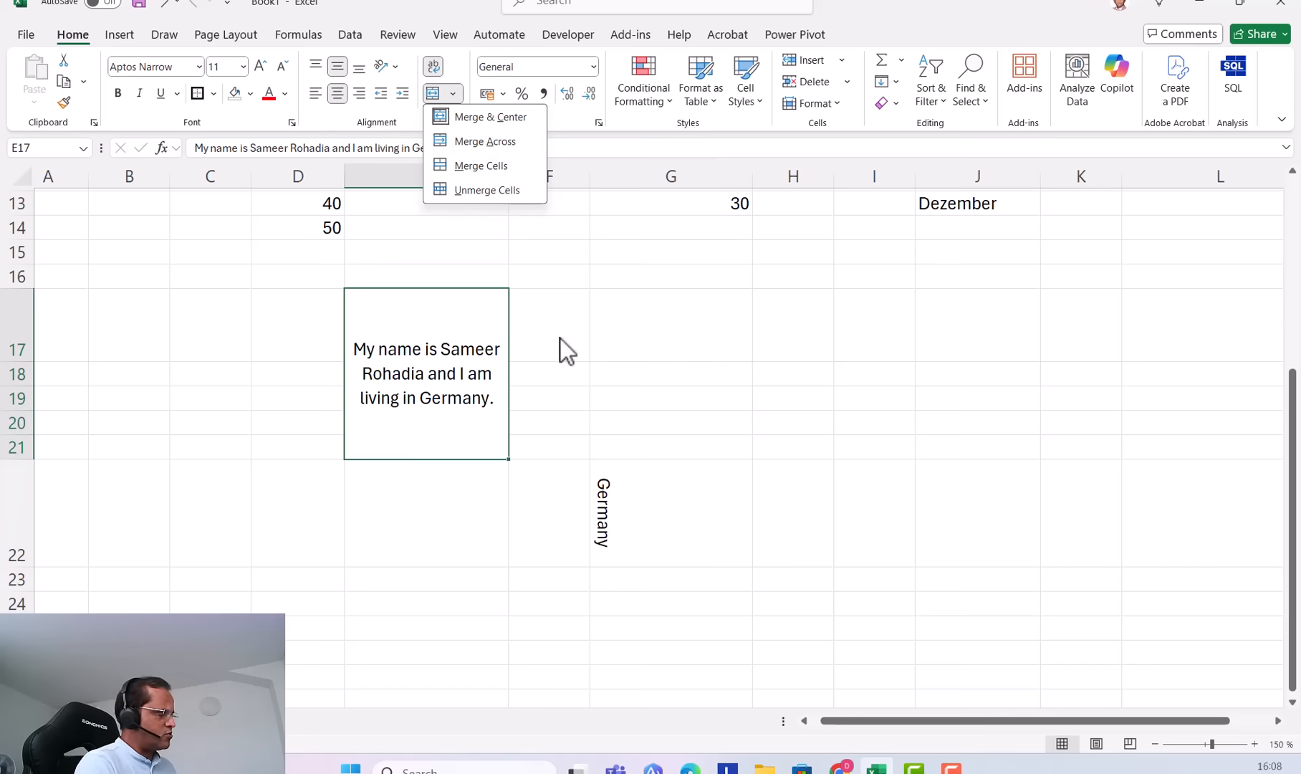
{"action": "left_click", "coordinate": [449, 315]}
{"action": "left_click_drag", "start_coordinate": [448, 315], "coordinate": [678, 326]}
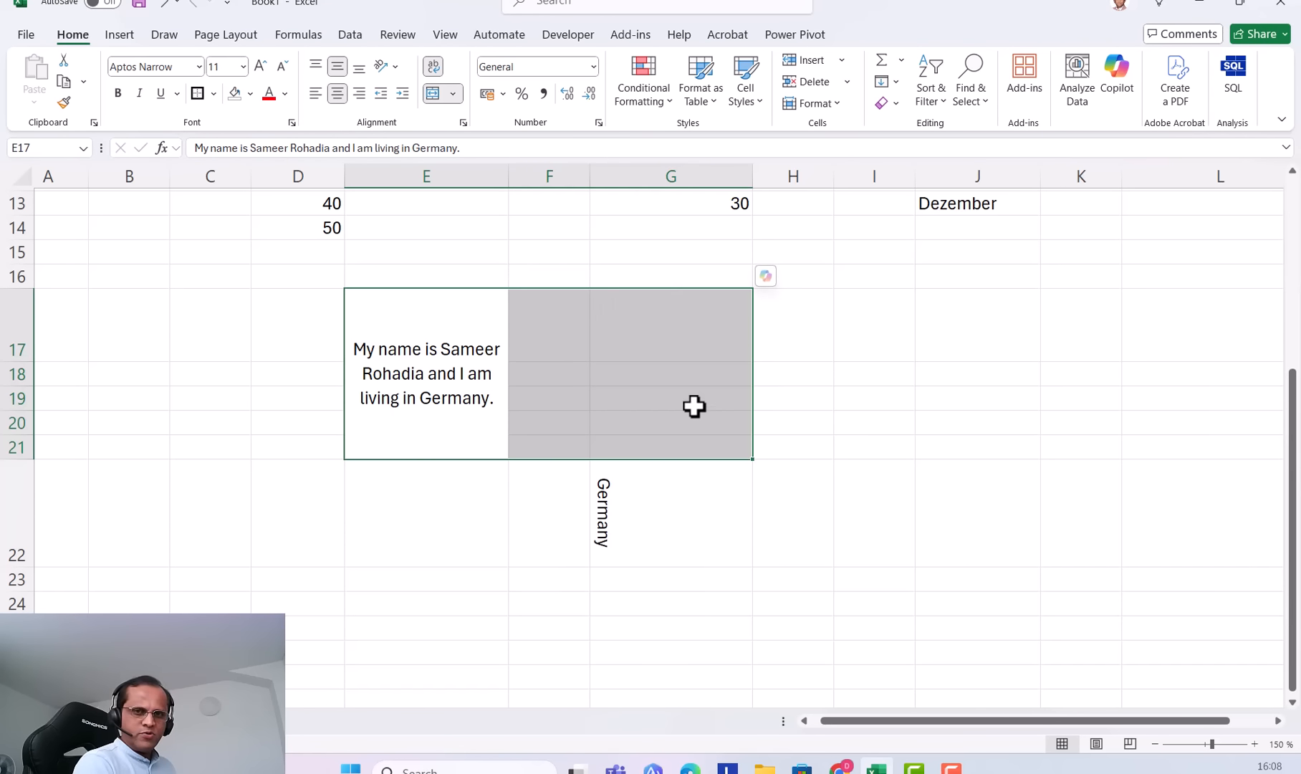
{"action": "left_click", "coordinate": [454, 95]}
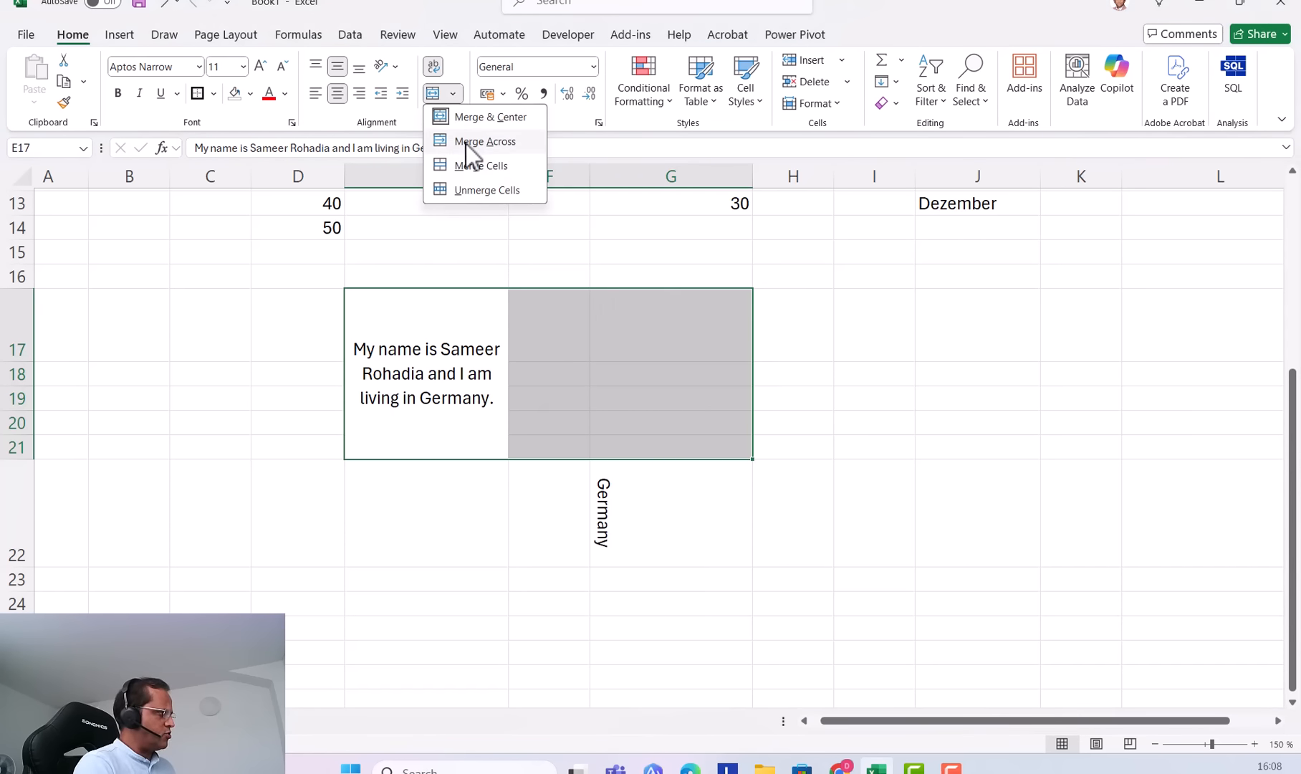
{"action": "left_click", "coordinate": [512, 143]}
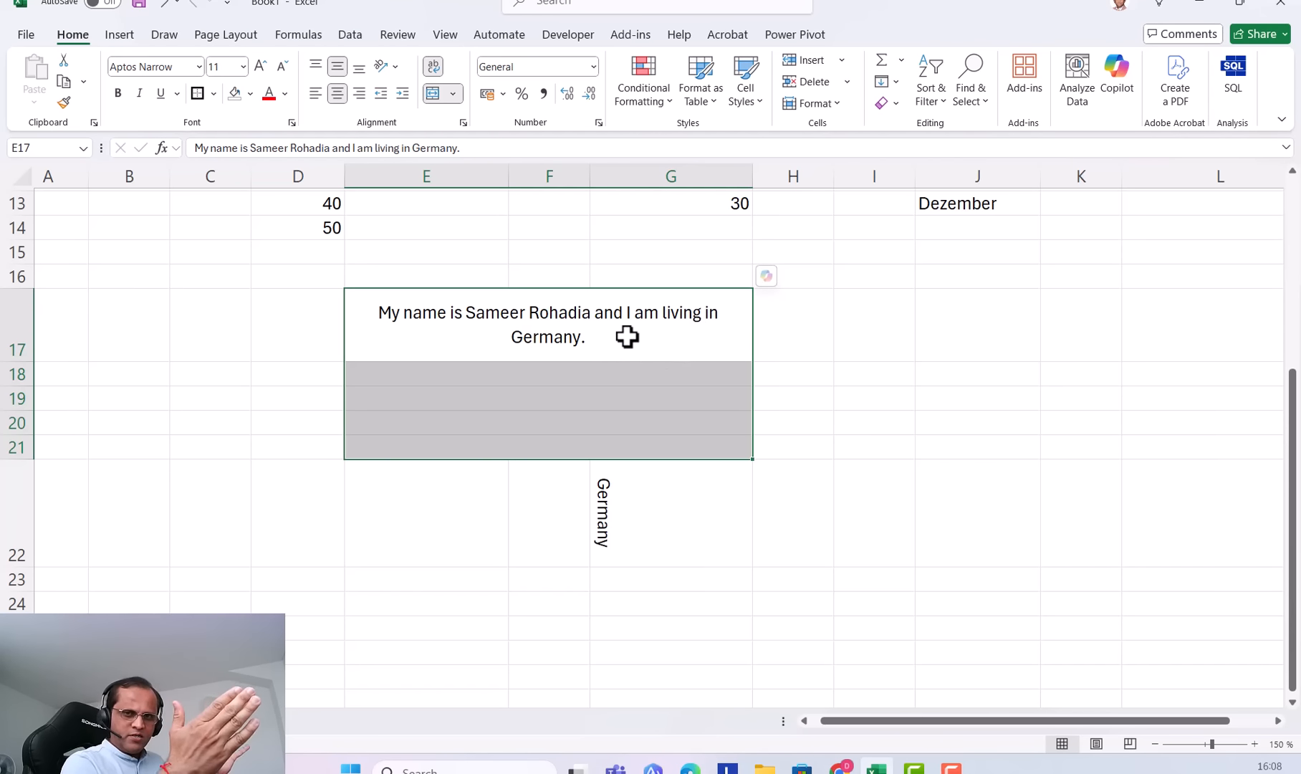
{"action": "left_click", "coordinate": [453, 93]}
{"action": "left_click", "coordinate": [590, 337]}
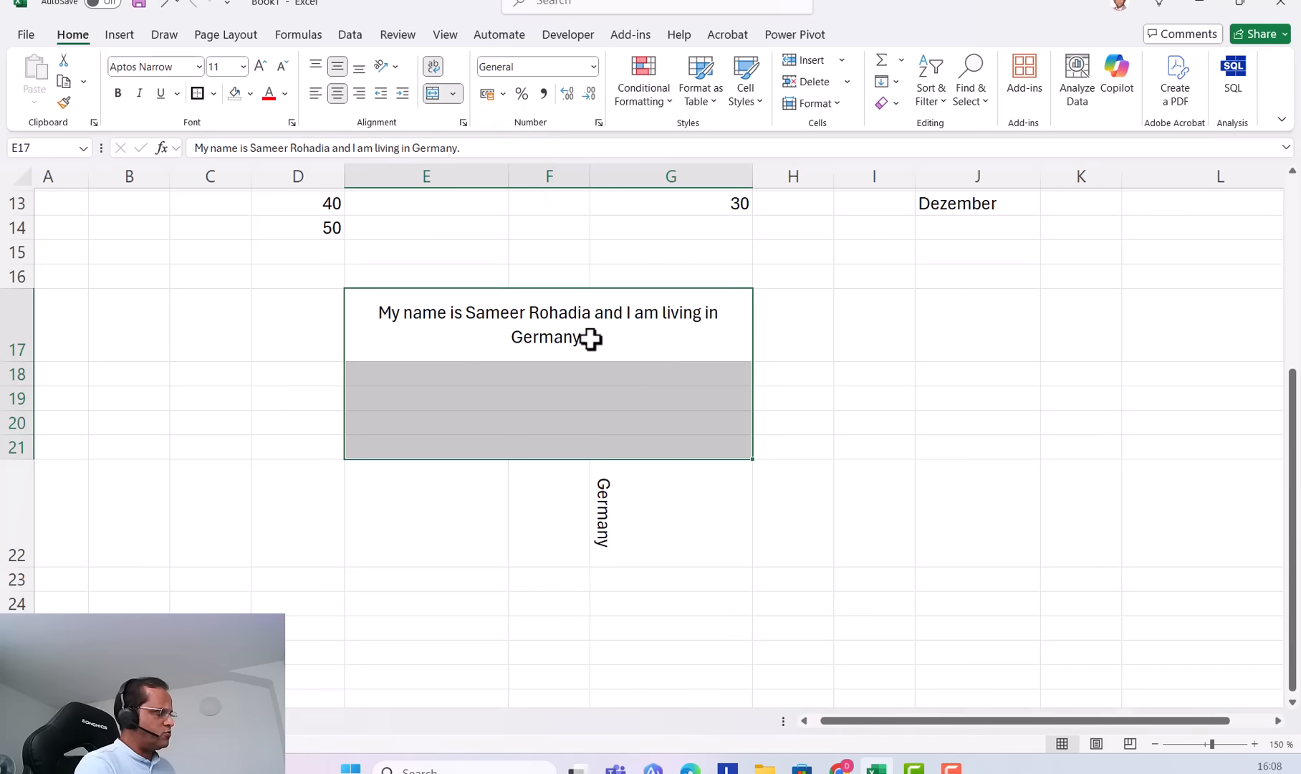
Unmerge the row 17 cells holding the sample sentence, leaving only cell E17 selected.
{"action": "left_click", "coordinate": [564, 339]}
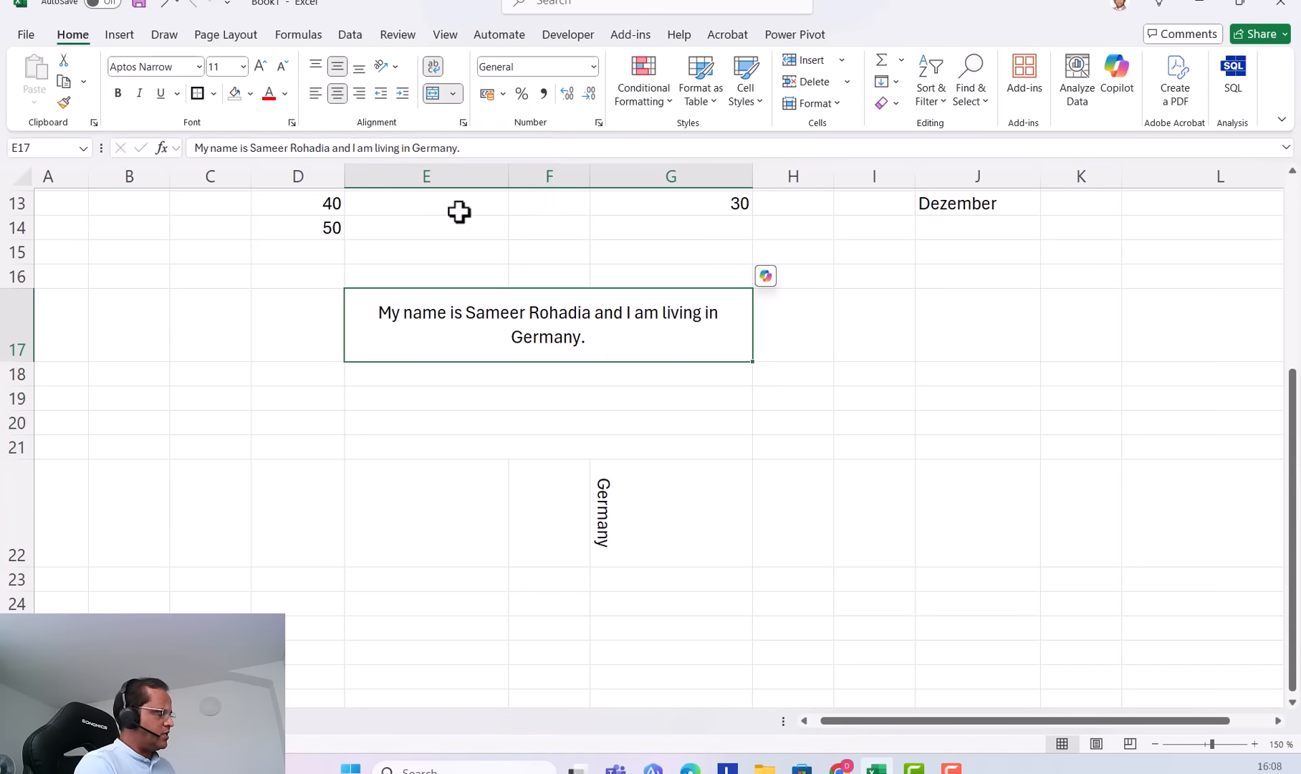
{"action": "left_click", "coordinate": [452, 94]}
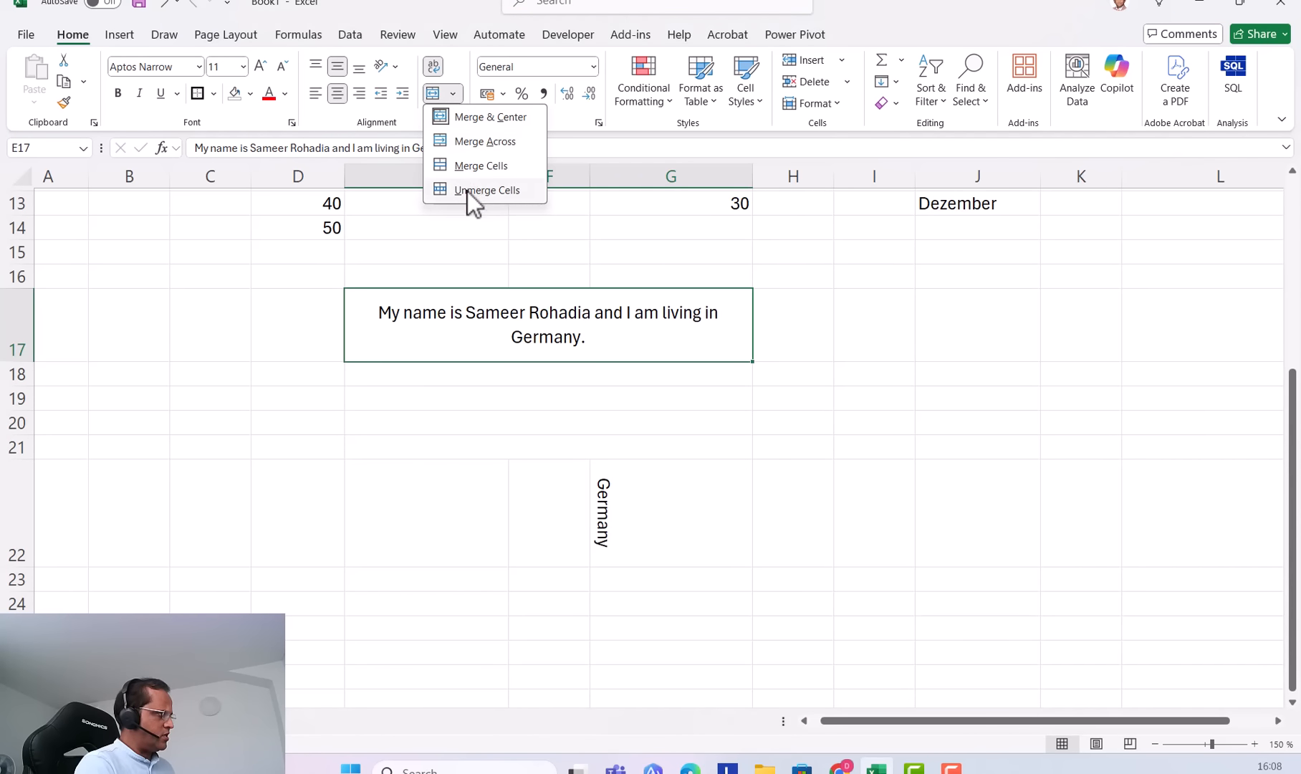
{"action": "left_click", "coordinate": [500, 192]}
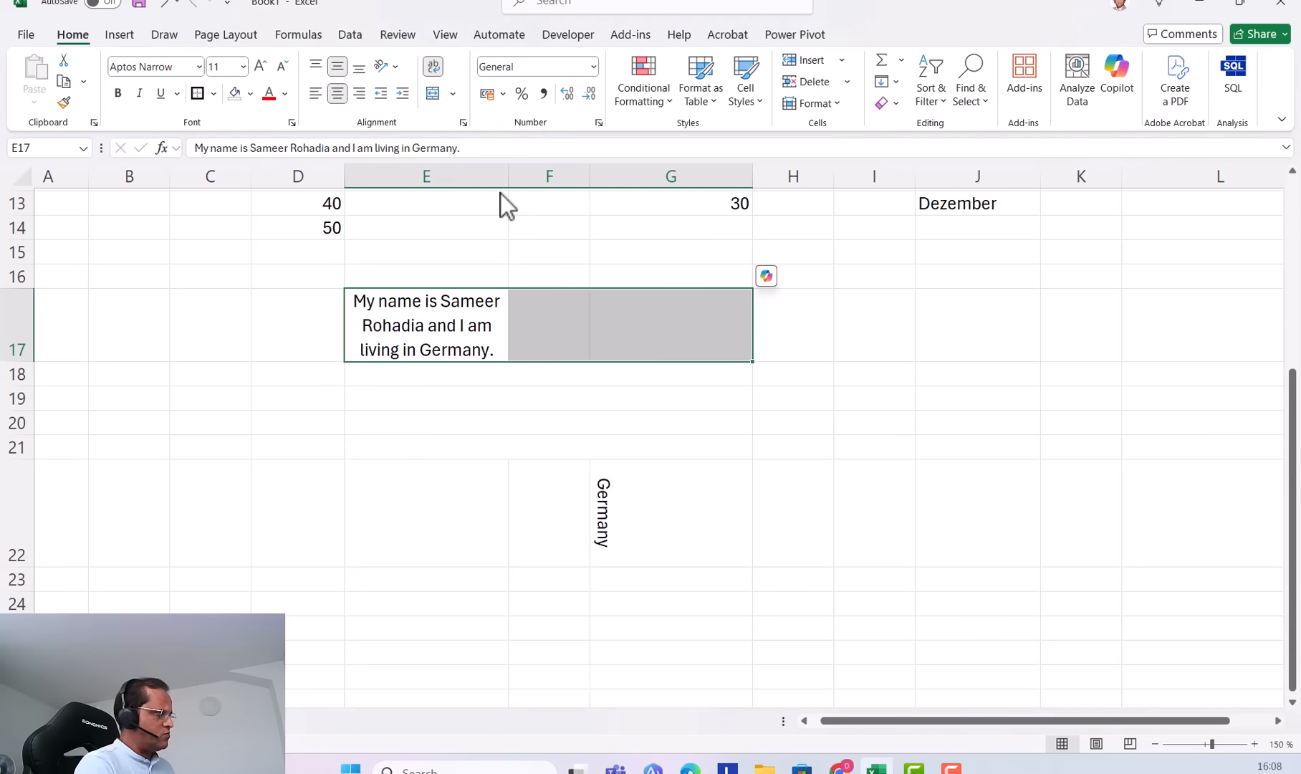
{"action": "left_click", "coordinate": [451, 313]}
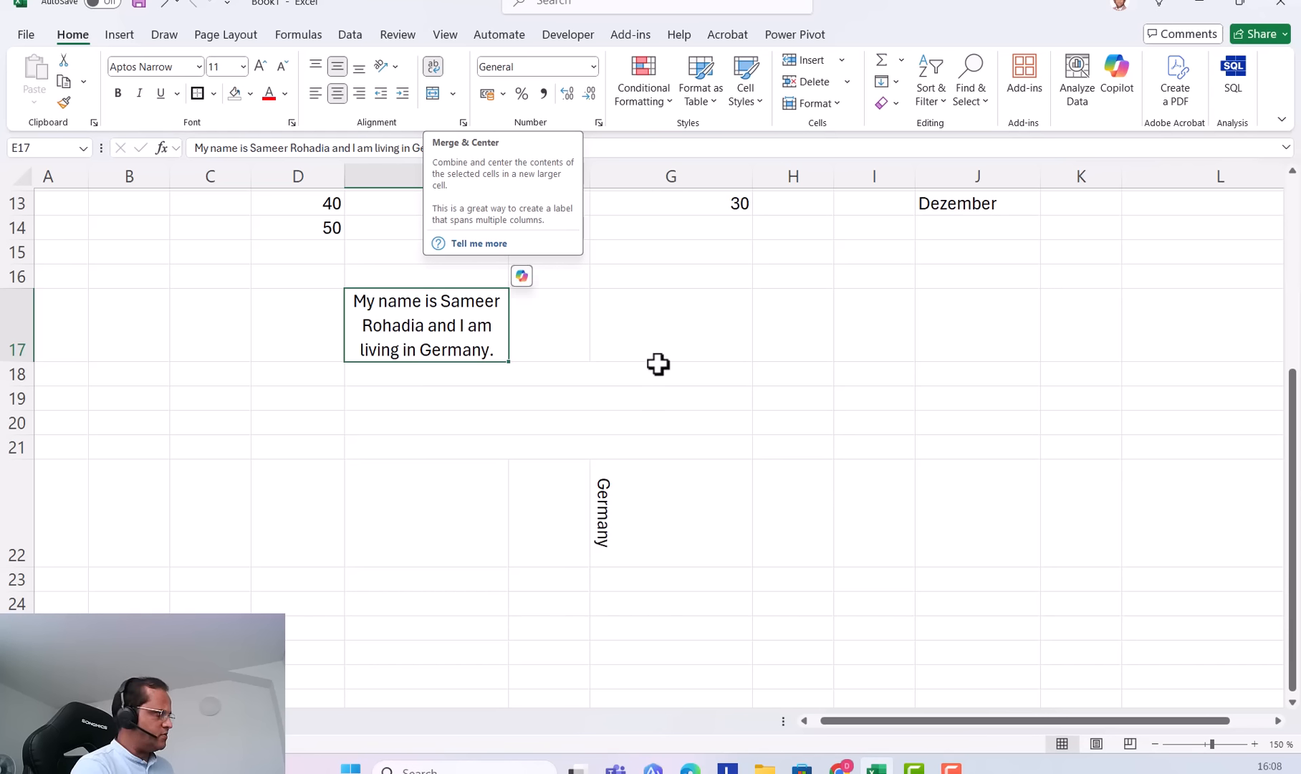
Open the cell format settings for the numbers in D10:D14 and choose the Number category.
{"action": "scroll", "coordinate": [659, 363], "scroll_direction": "up", "scroll_amount": 4}
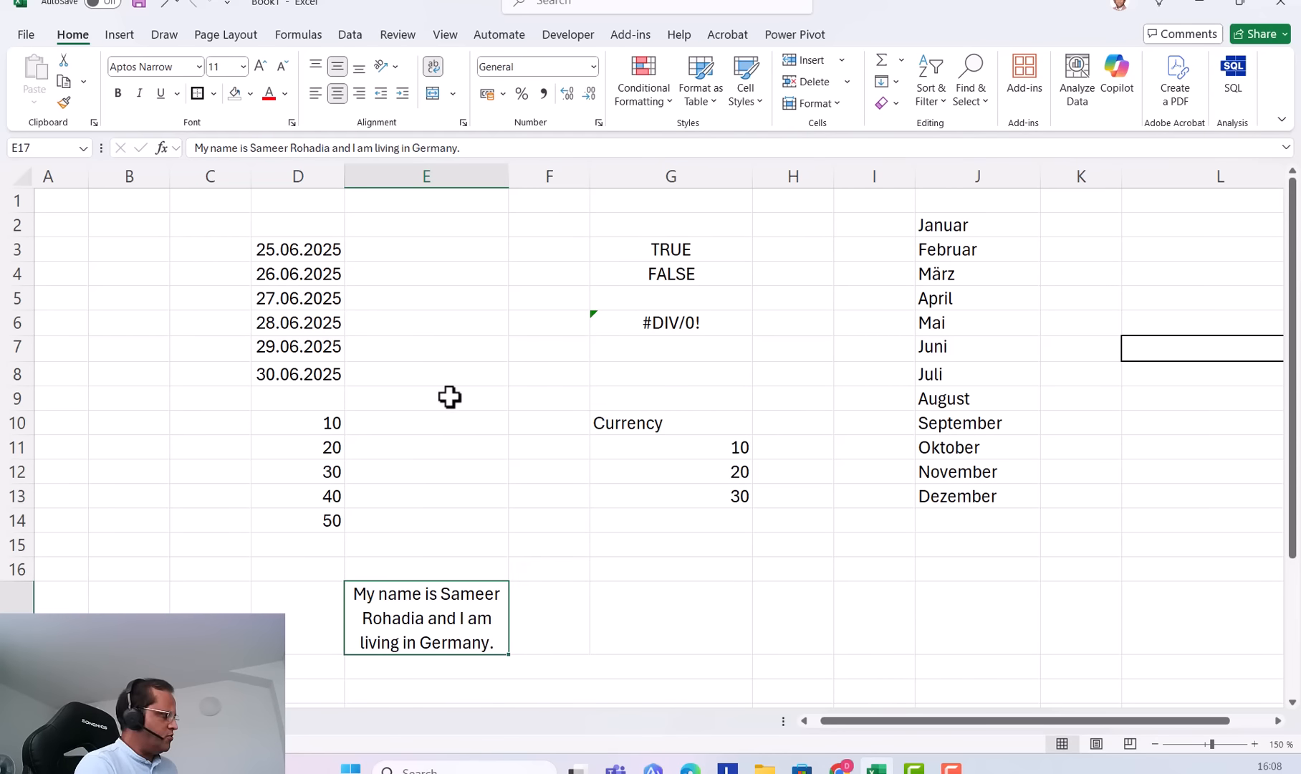
{"action": "scroll", "coordinate": [450, 394], "scroll_direction": "down", "scroll_amount": 2}
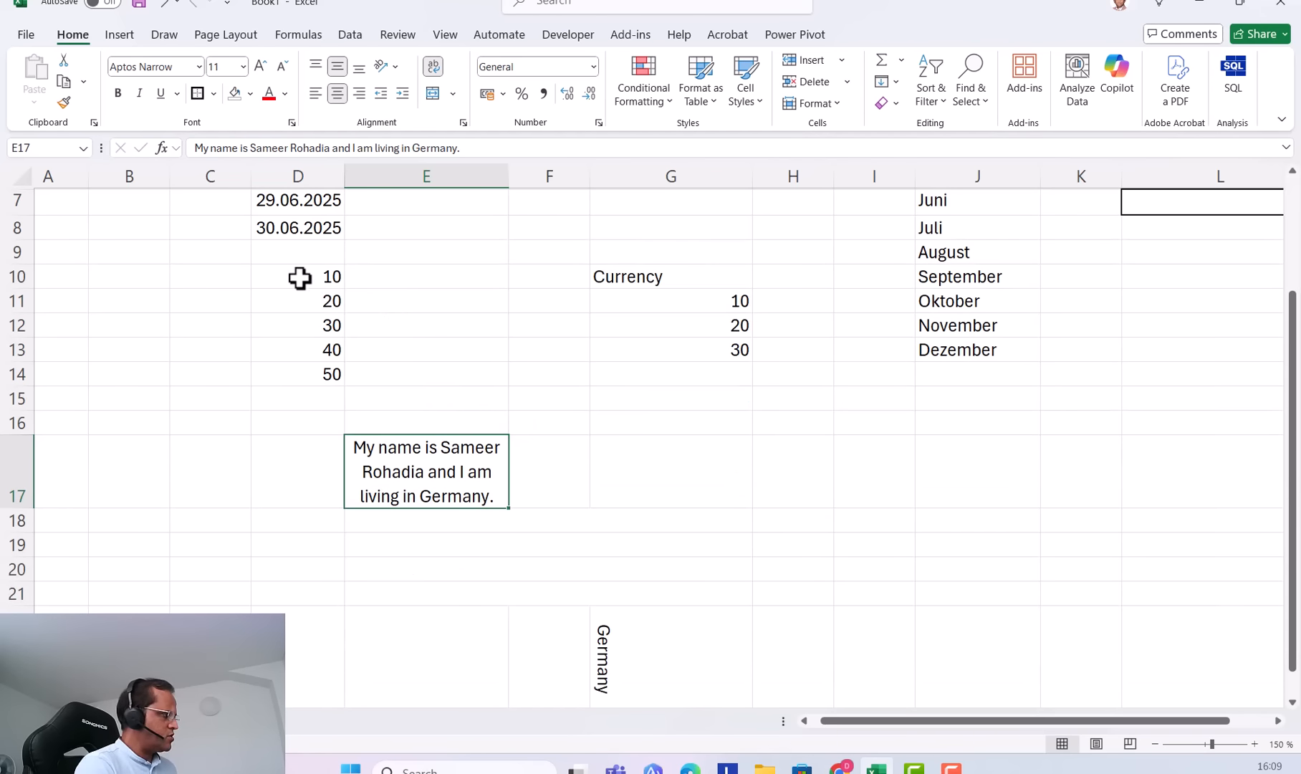
{"action": "left_click_drag", "start_coordinate": [311, 277], "coordinate": [323, 370]}
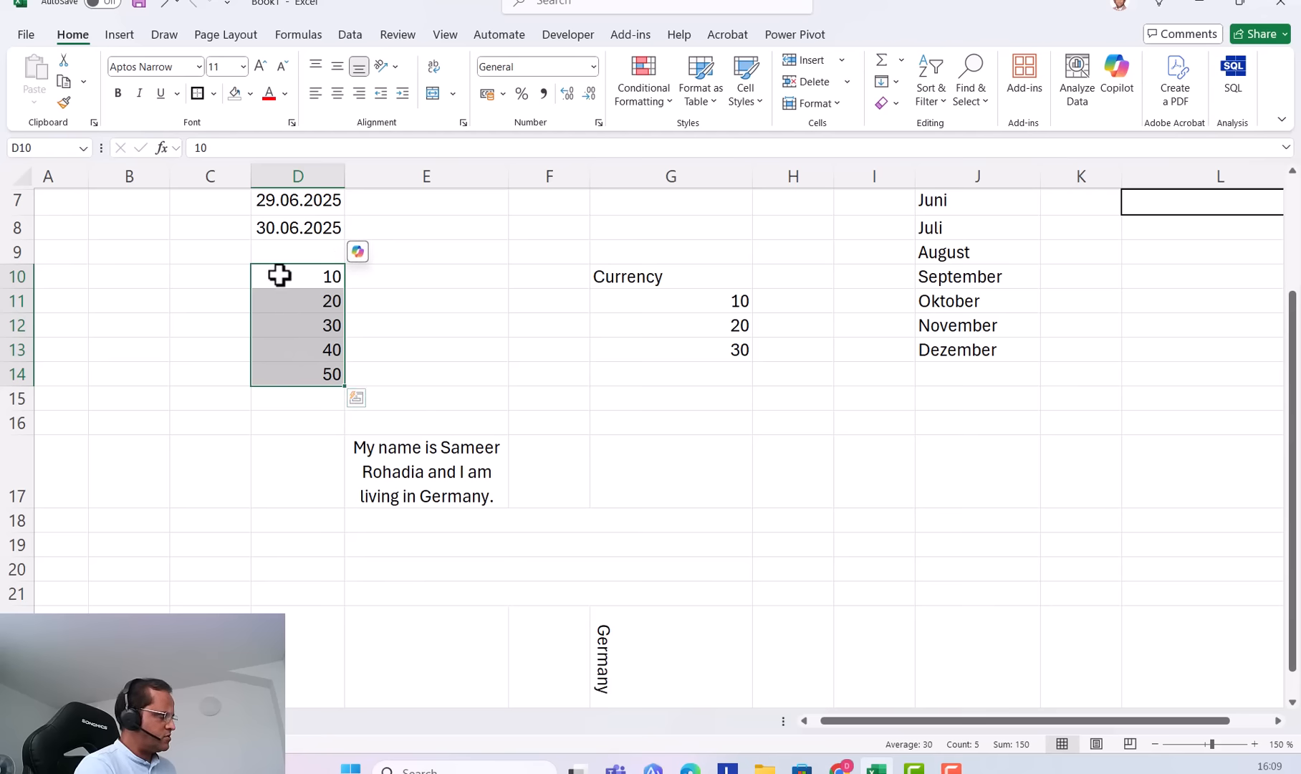
{"action": "right_click", "coordinate": [280, 276]}
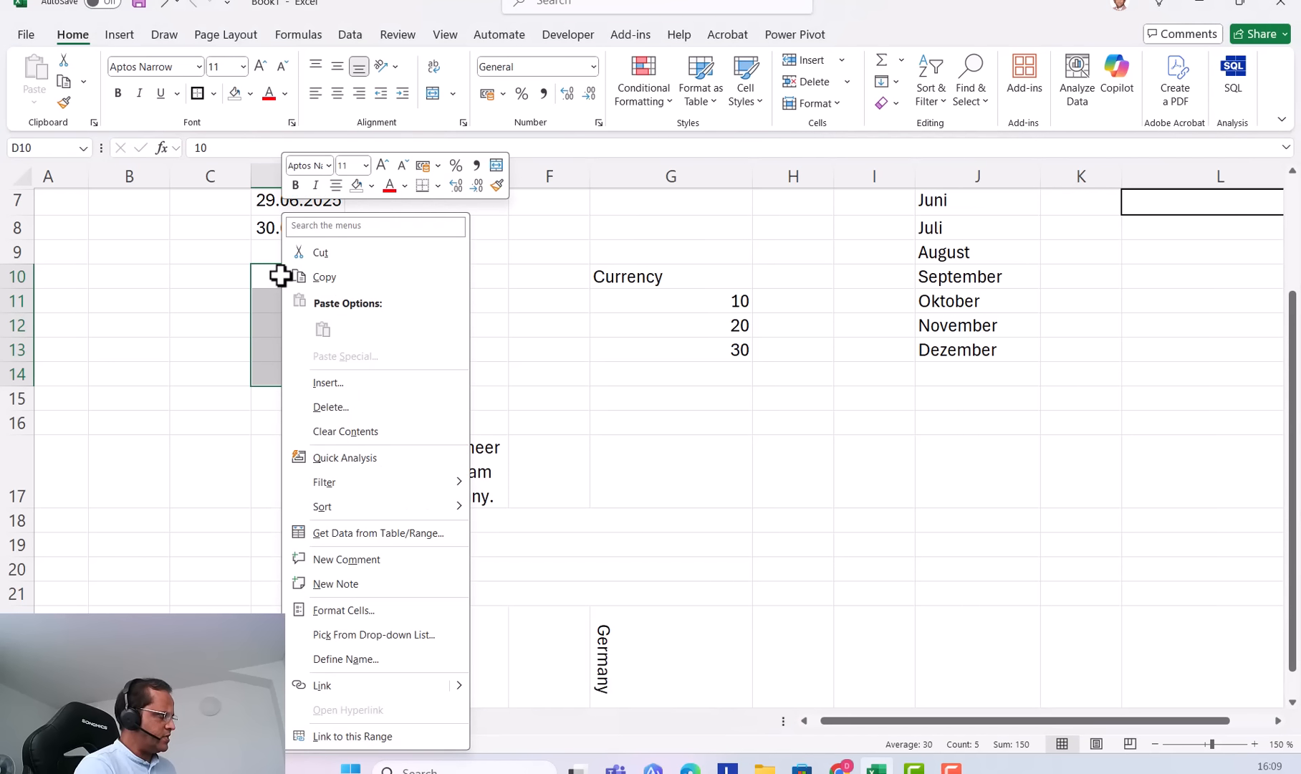
{"action": "left_click", "coordinate": [389, 615]}
{"action": "left_click_drag", "start_coordinate": [368, 337], "coordinate": [616, 174]}
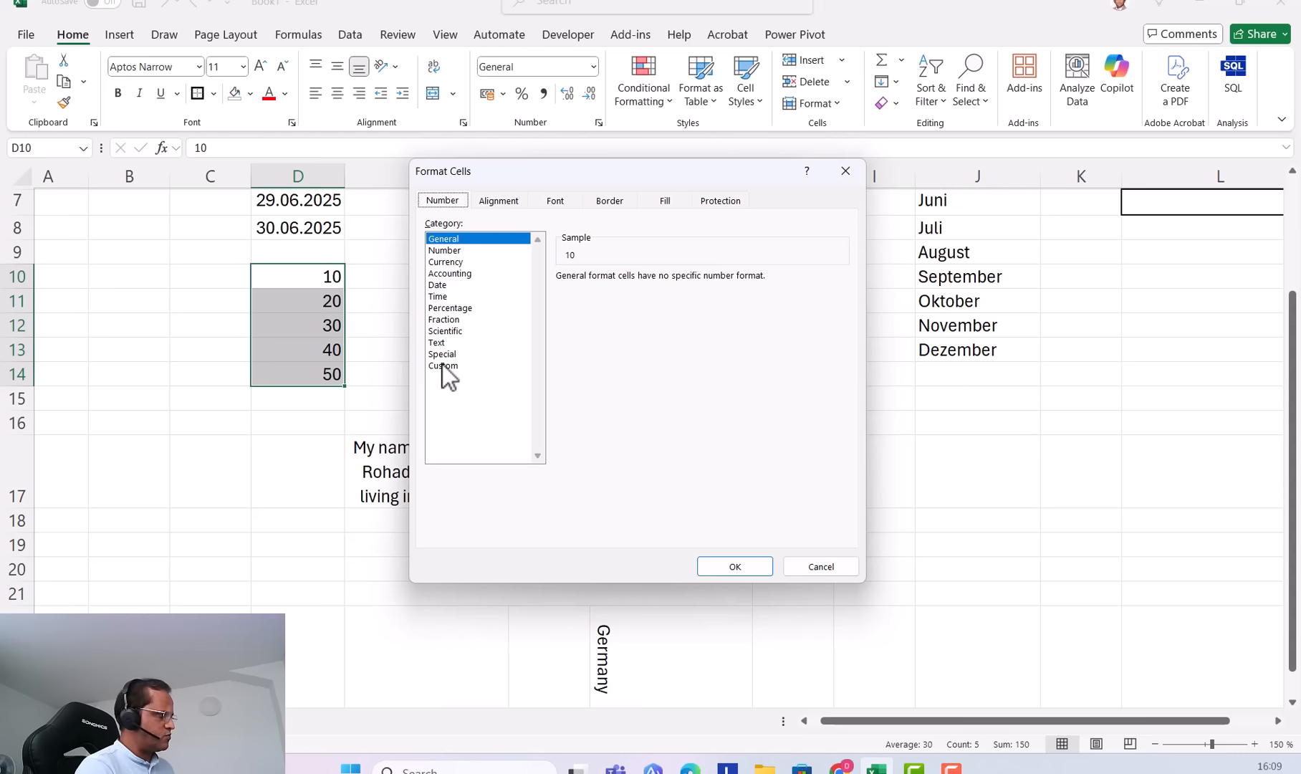
{"action": "left_click", "coordinate": [452, 251]}
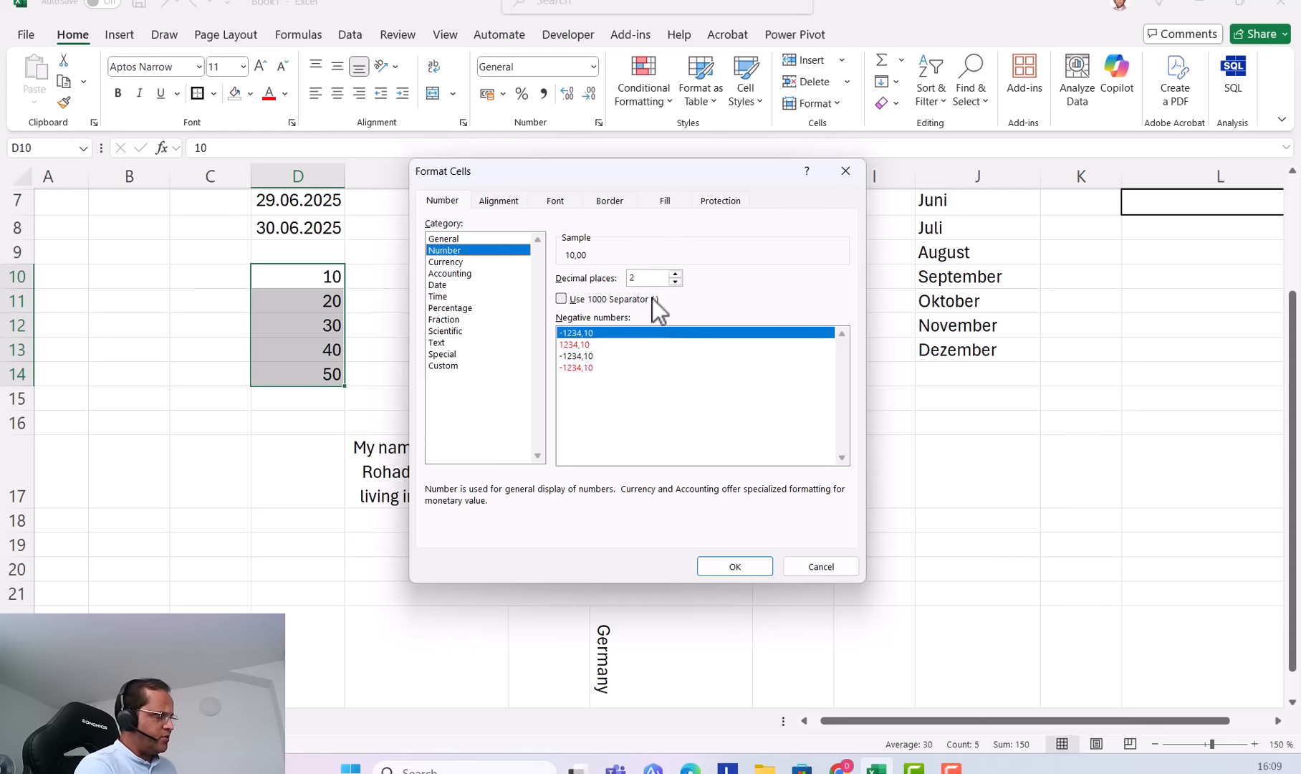
Try 4 decimal places for the number format, then reduce the setting to 0.
{"action": "left_click", "coordinate": [675, 274]}
{"action": "left_click", "coordinate": [675, 274]}
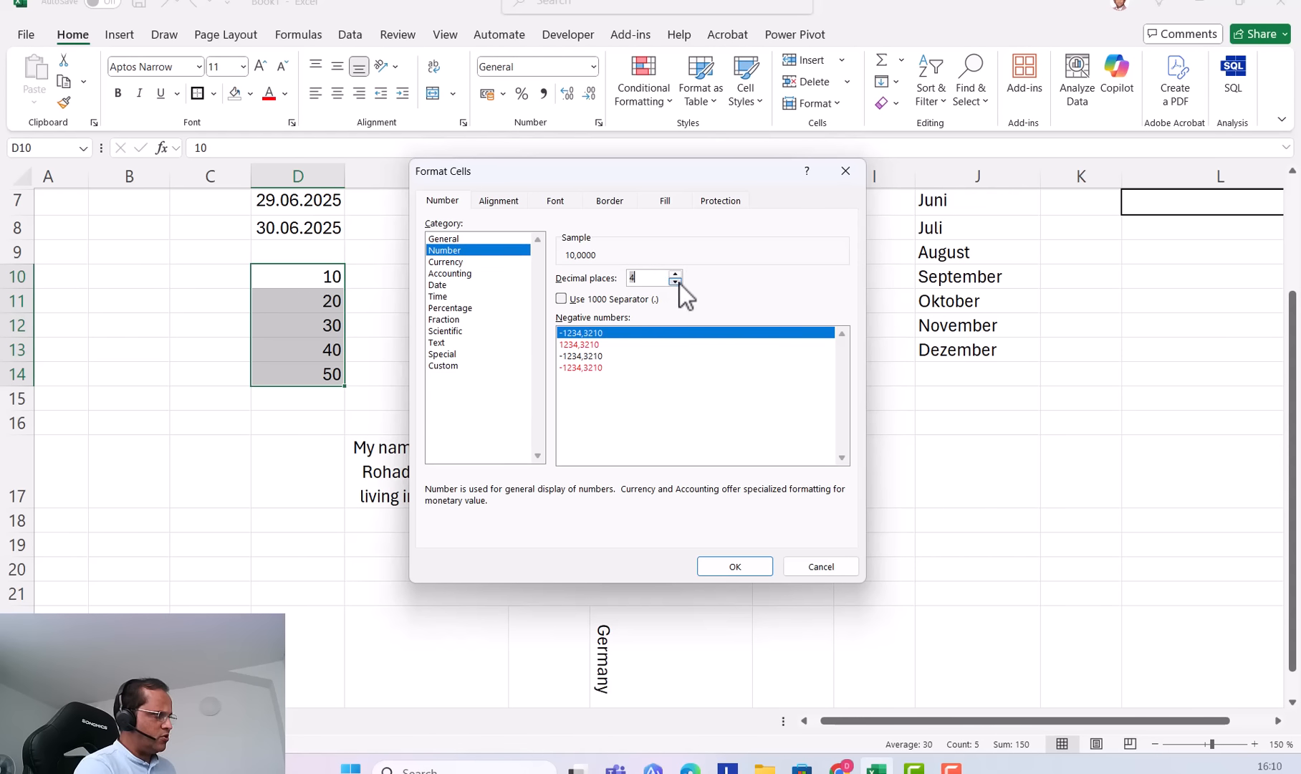
{"action": "left_click", "coordinate": [675, 282]}
{"action": "left_click", "coordinate": [675, 282]}
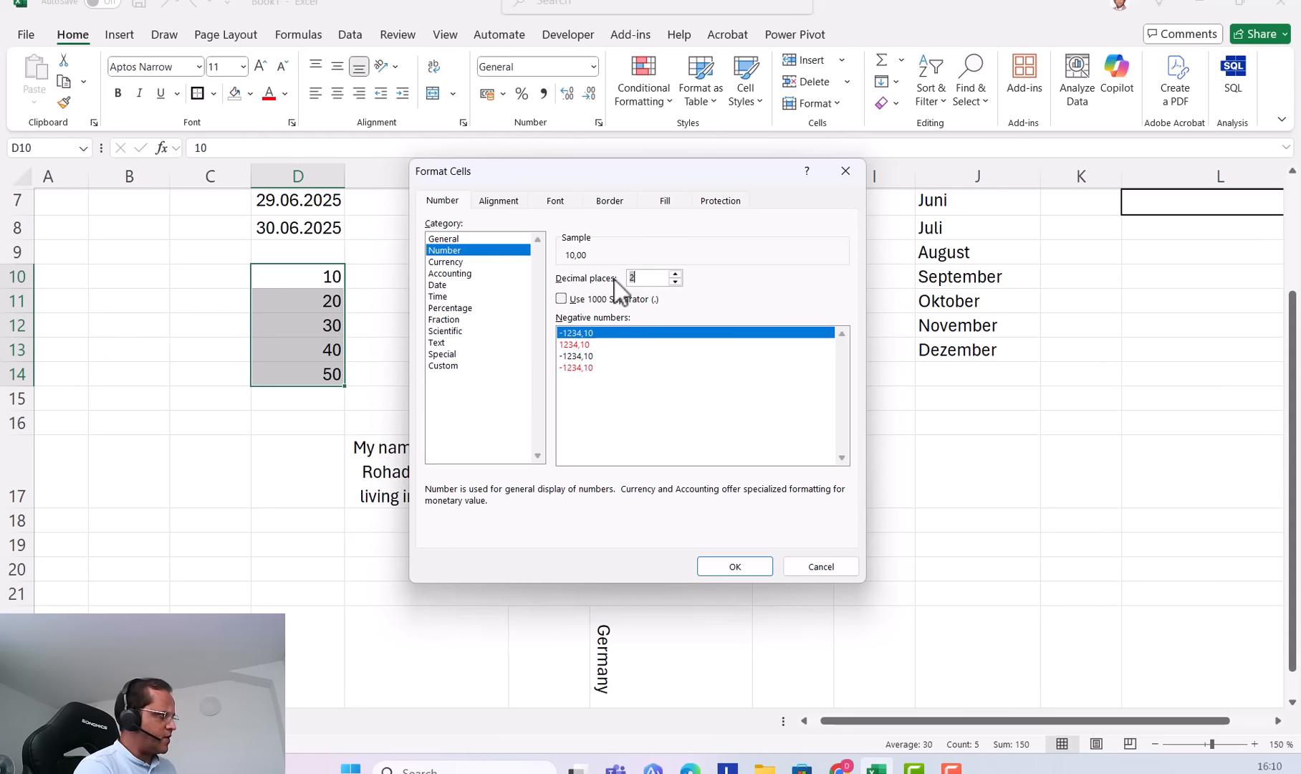
{"action": "left_click", "coordinate": [675, 282]}
{"action": "left_click", "coordinate": [675, 282]}
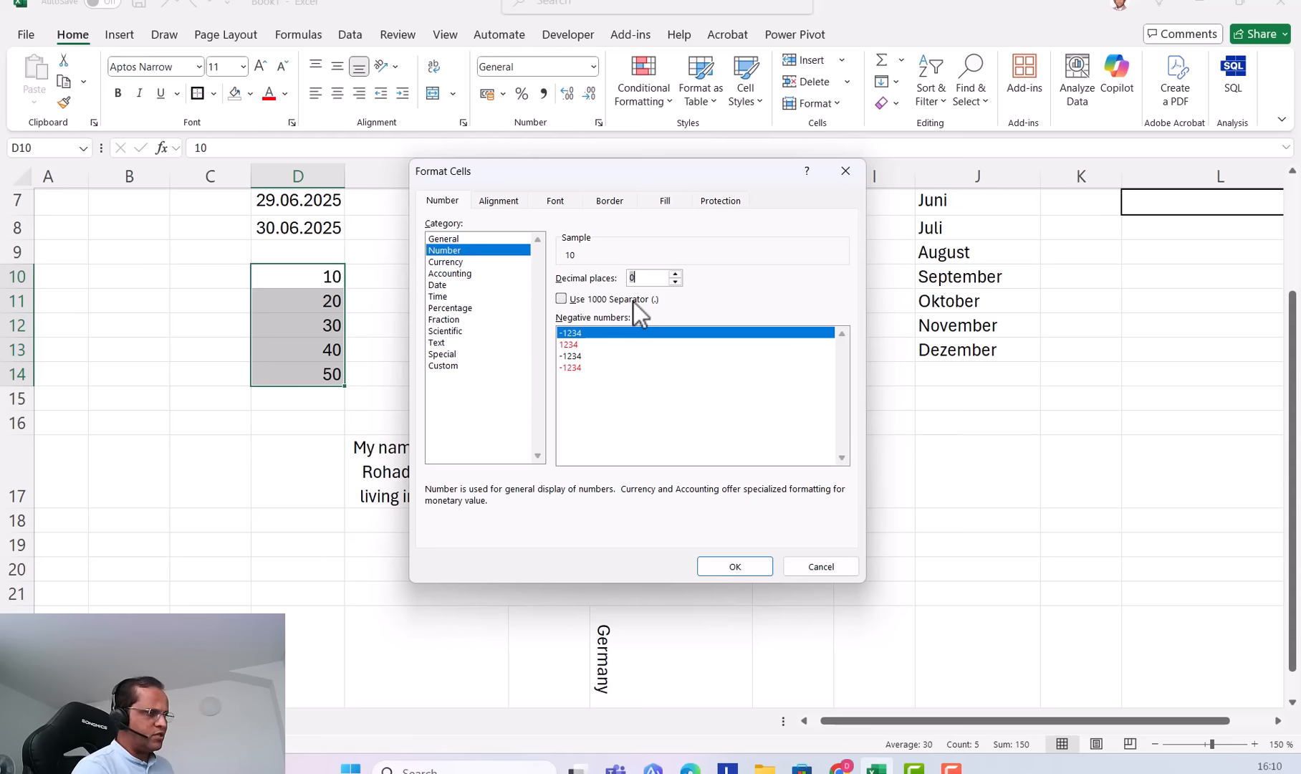
Turn on the 1000 separator, choose the red -1.234 style for negative numbers, and apply the format.
{"action": "left_click", "coordinate": [561, 299]}
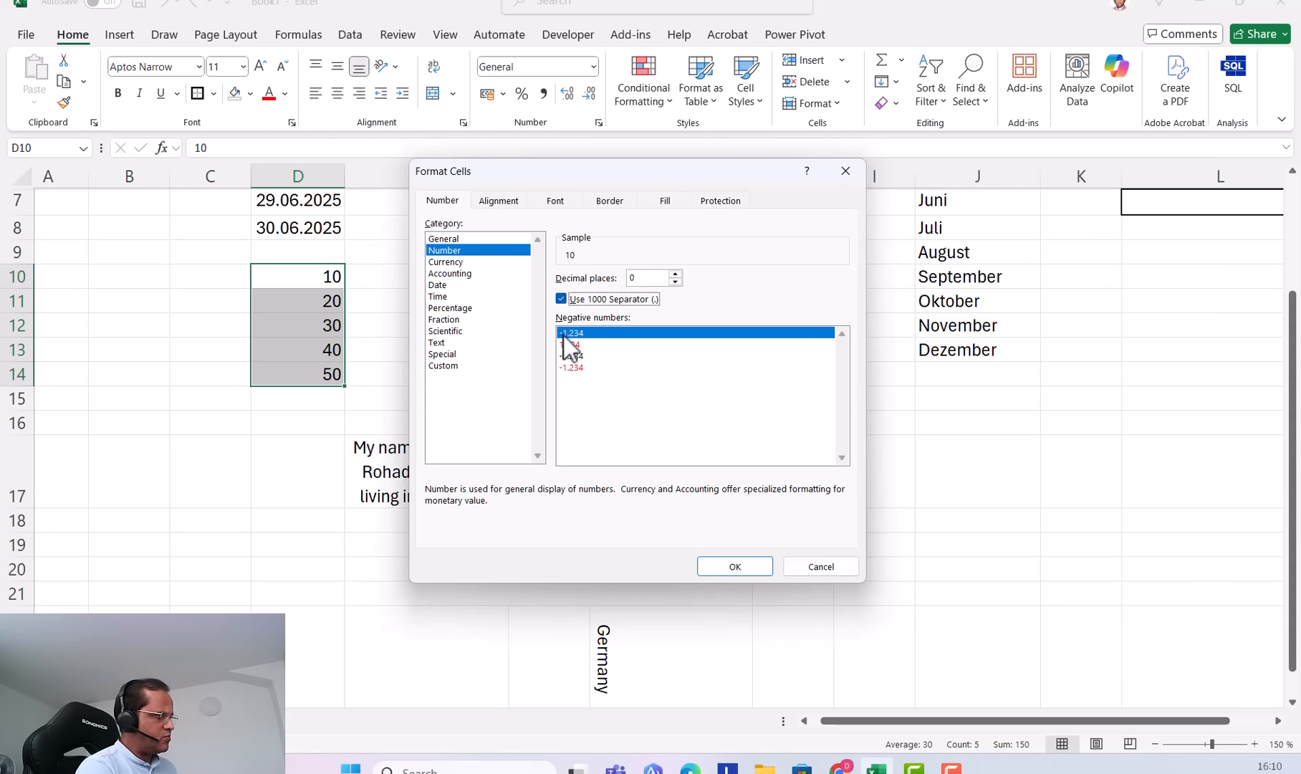
{"action": "left_click", "coordinate": [582, 345]}
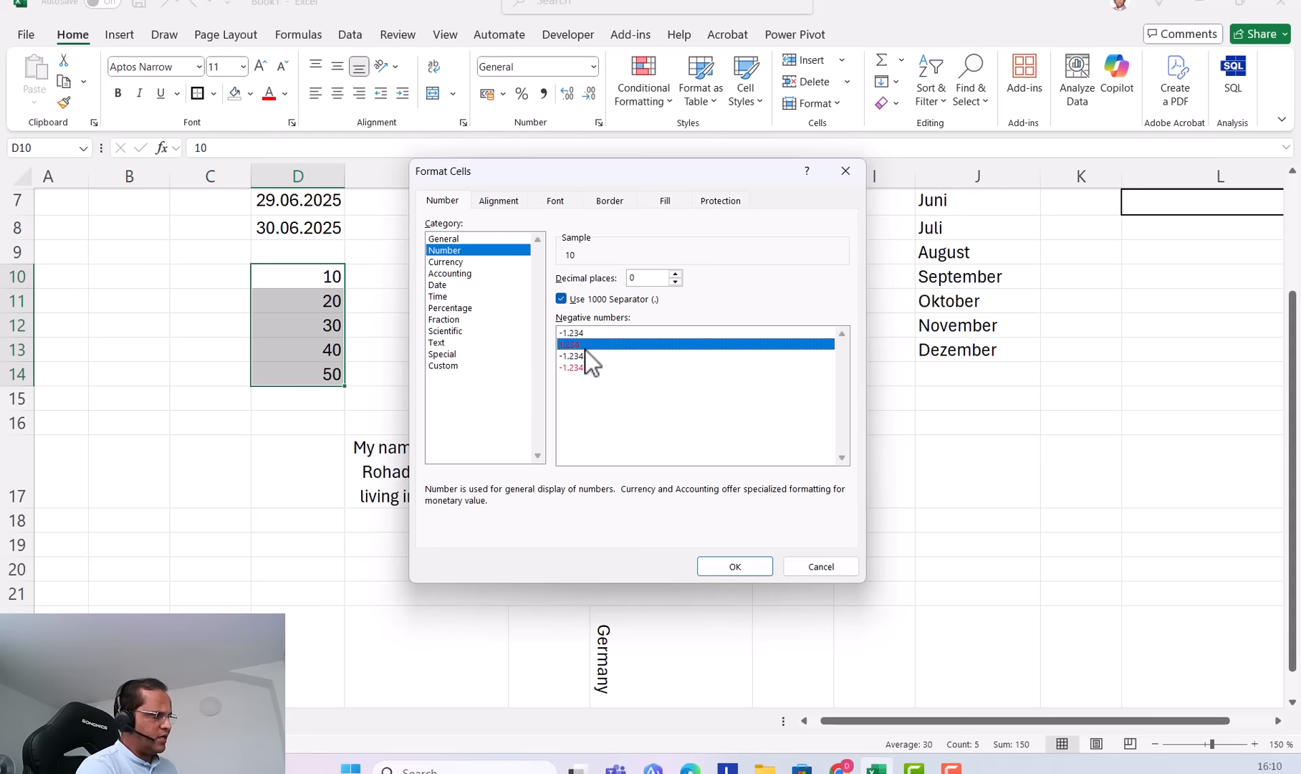
{"action": "left_click", "coordinate": [571, 368]}
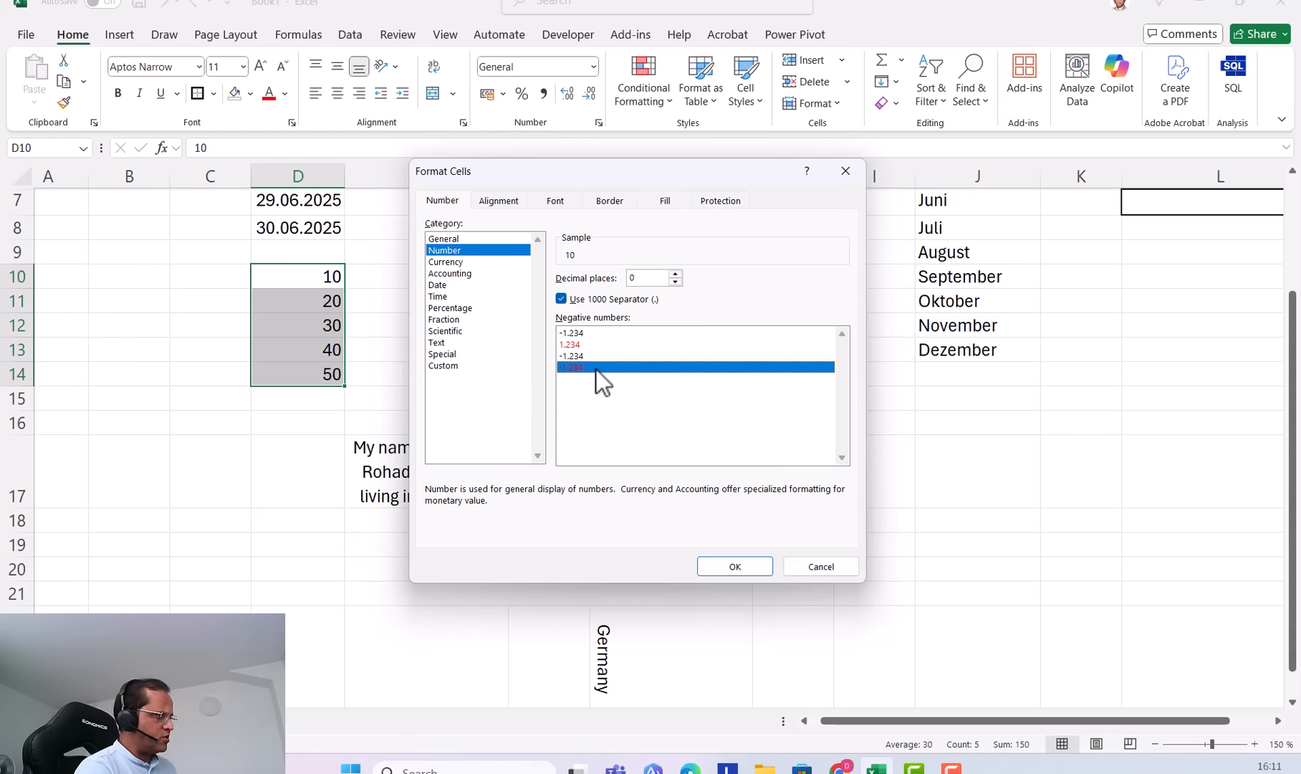
{"action": "left_click", "coordinate": [736, 568]}
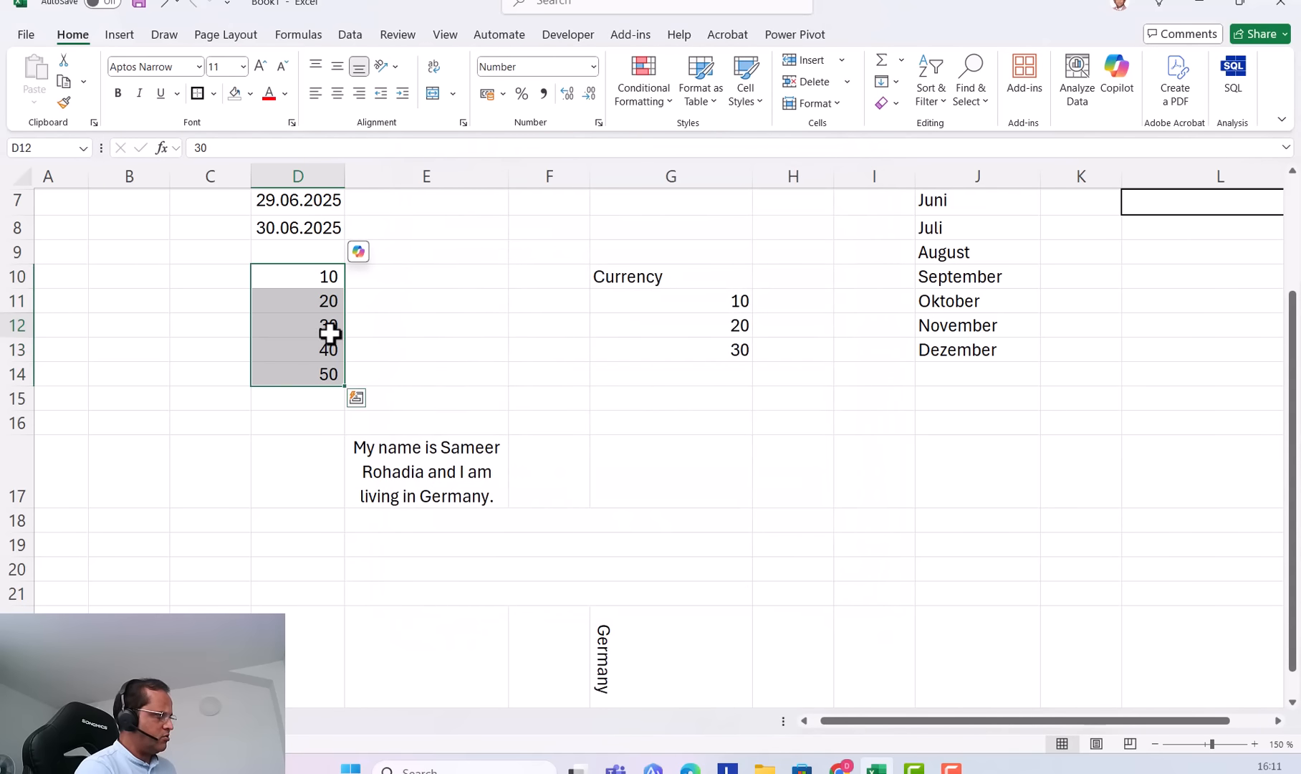
Change the value in cell D10 to -10 to test the negative number format.
{"action": "left_click", "coordinate": [316, 323]}
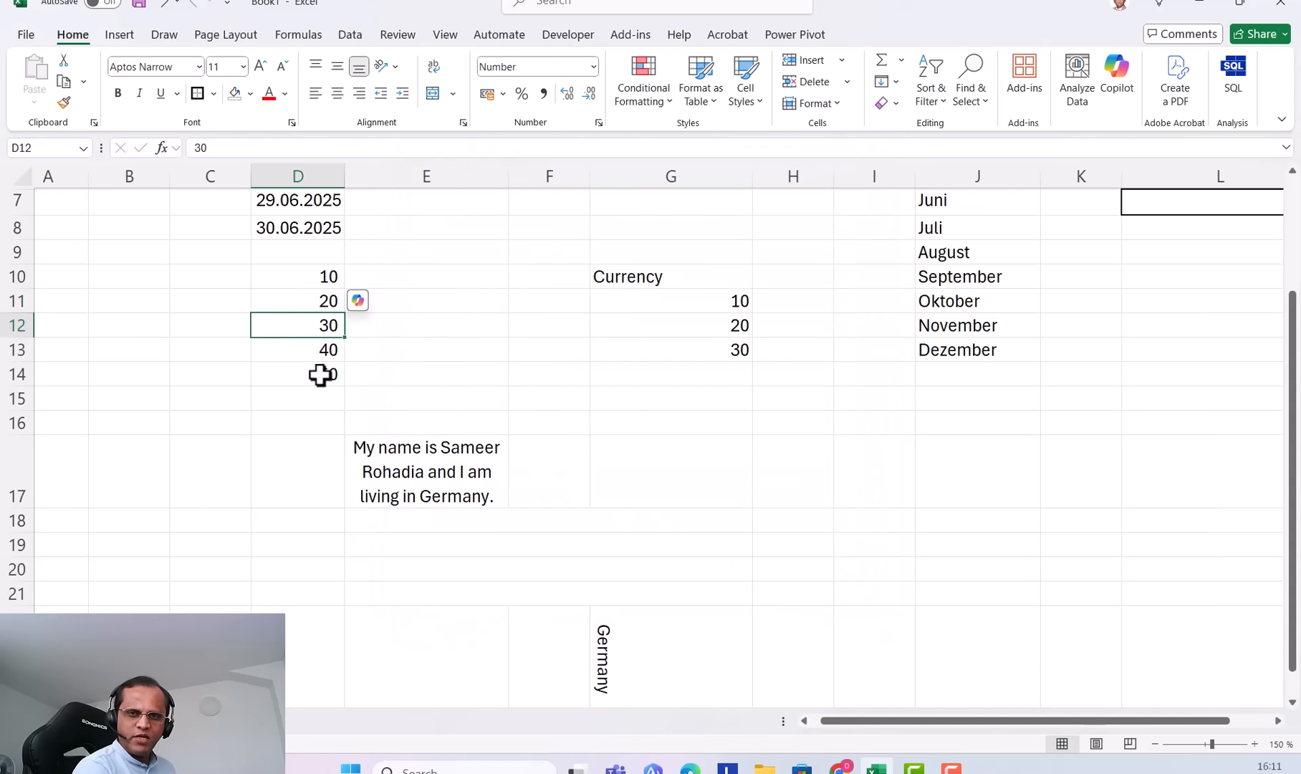
{"action": "left_click", "coordinate": [314, 276]}
{"action": "double_click", "coordinate": [314, 276]}
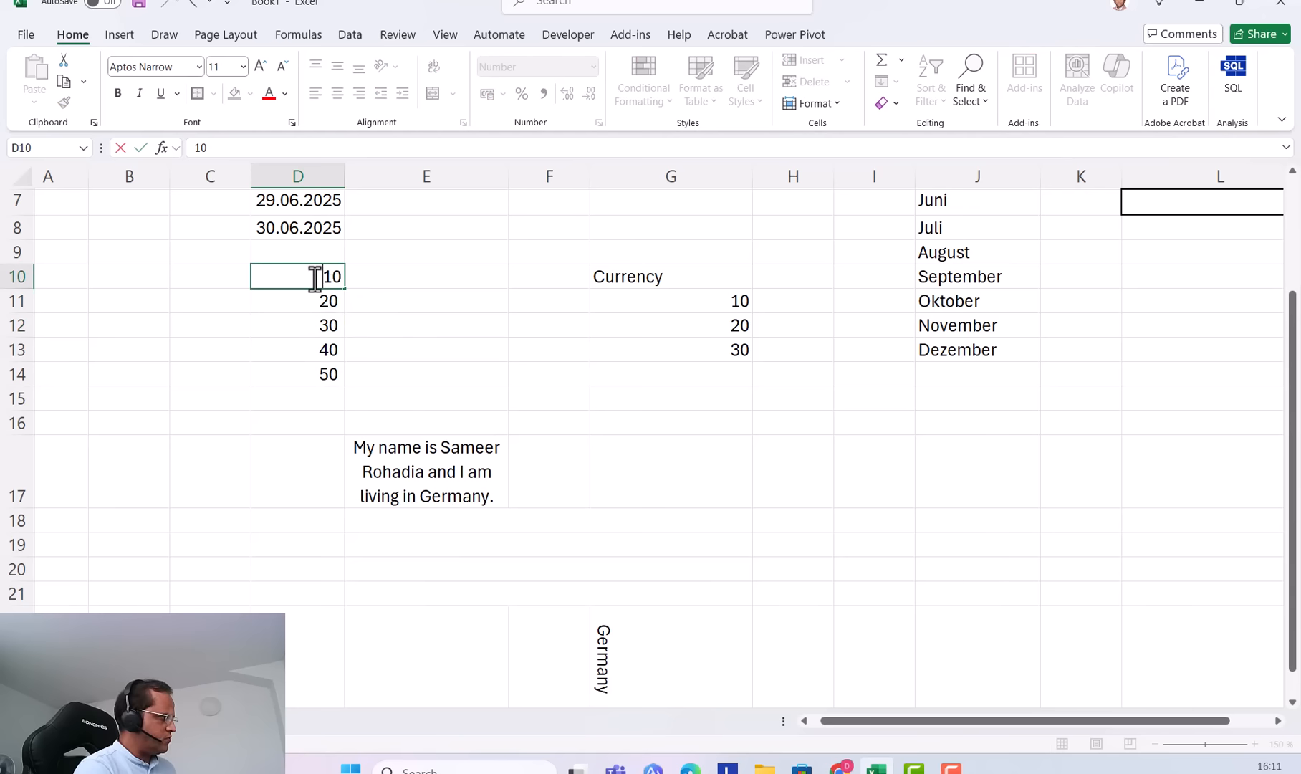
{"action": "type", "text": "-"}
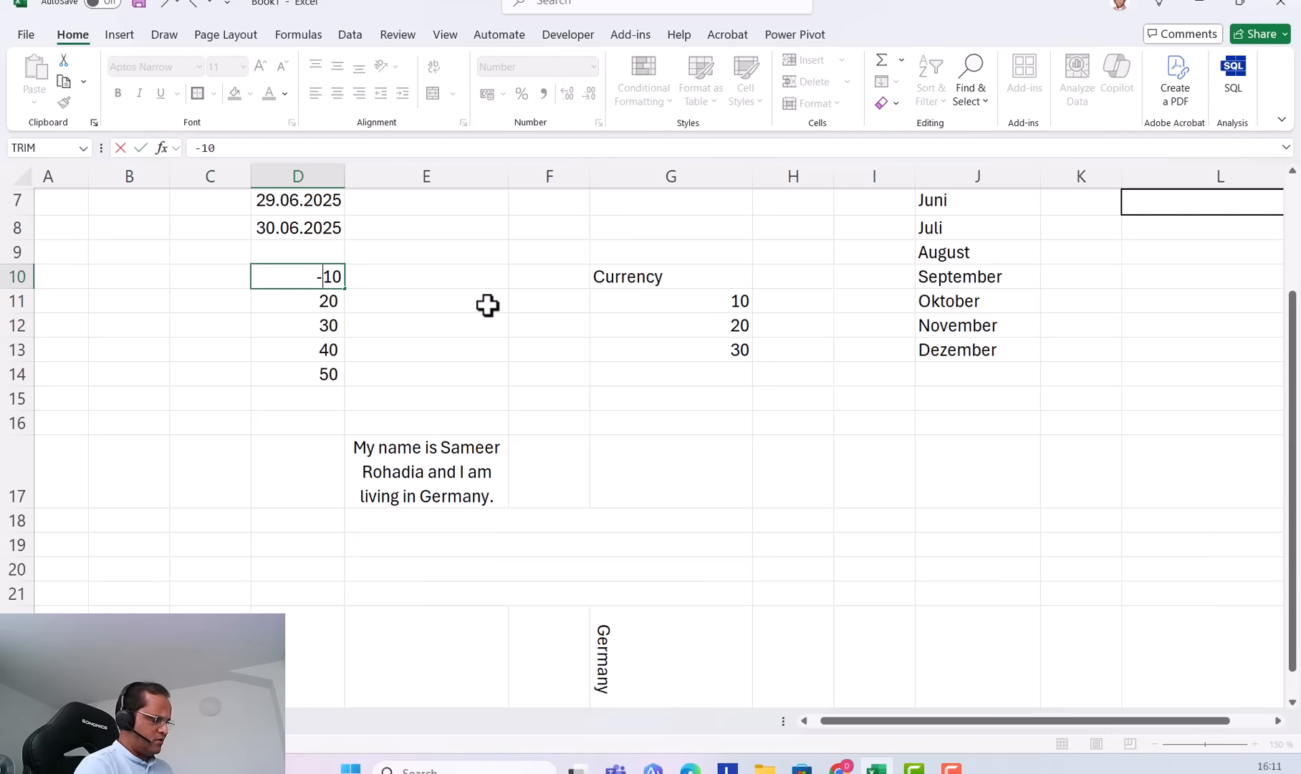
{"action": "key", "text": "Return"}
{"action": "left_click", "coordinate": [320, 278]}
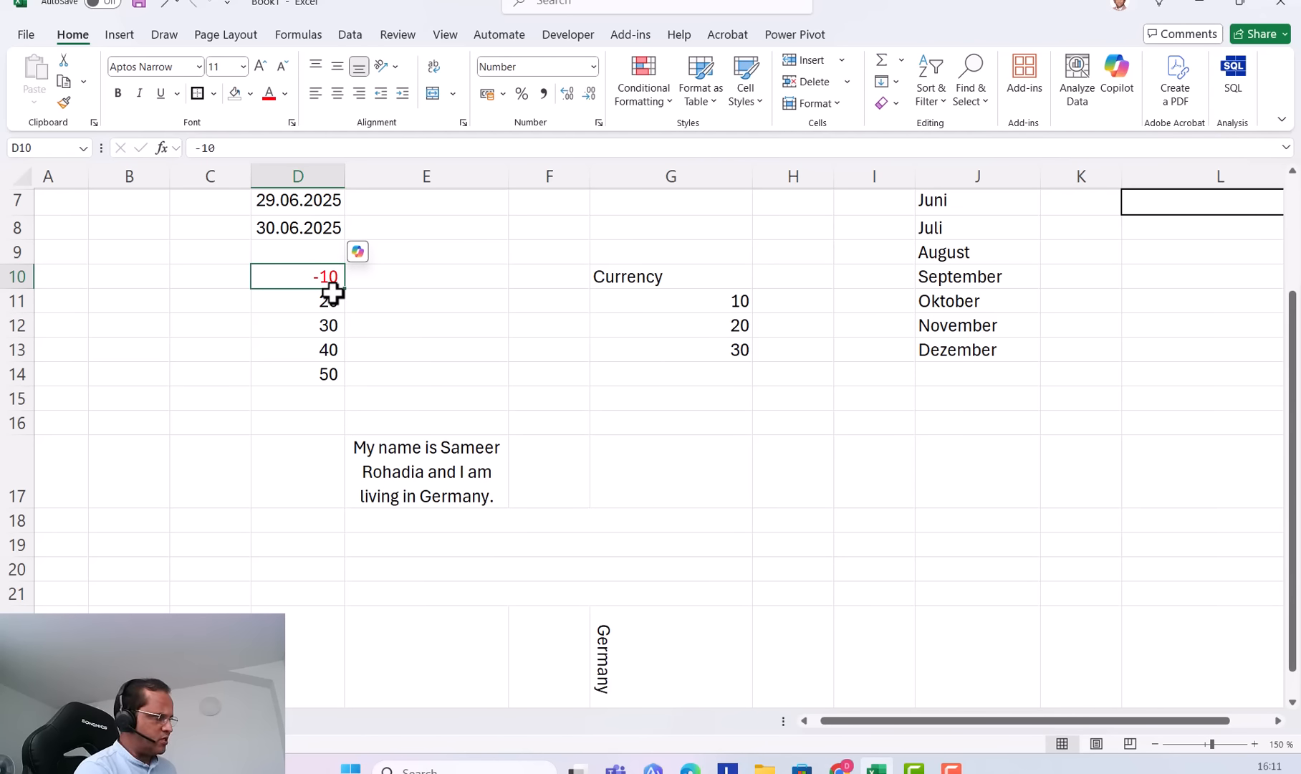
Format the month names in J2:J13 as Text.
{"action": "scroll", "coordinate": [604, 360], "scroll_direction": "up", "scroll_amount": 2}
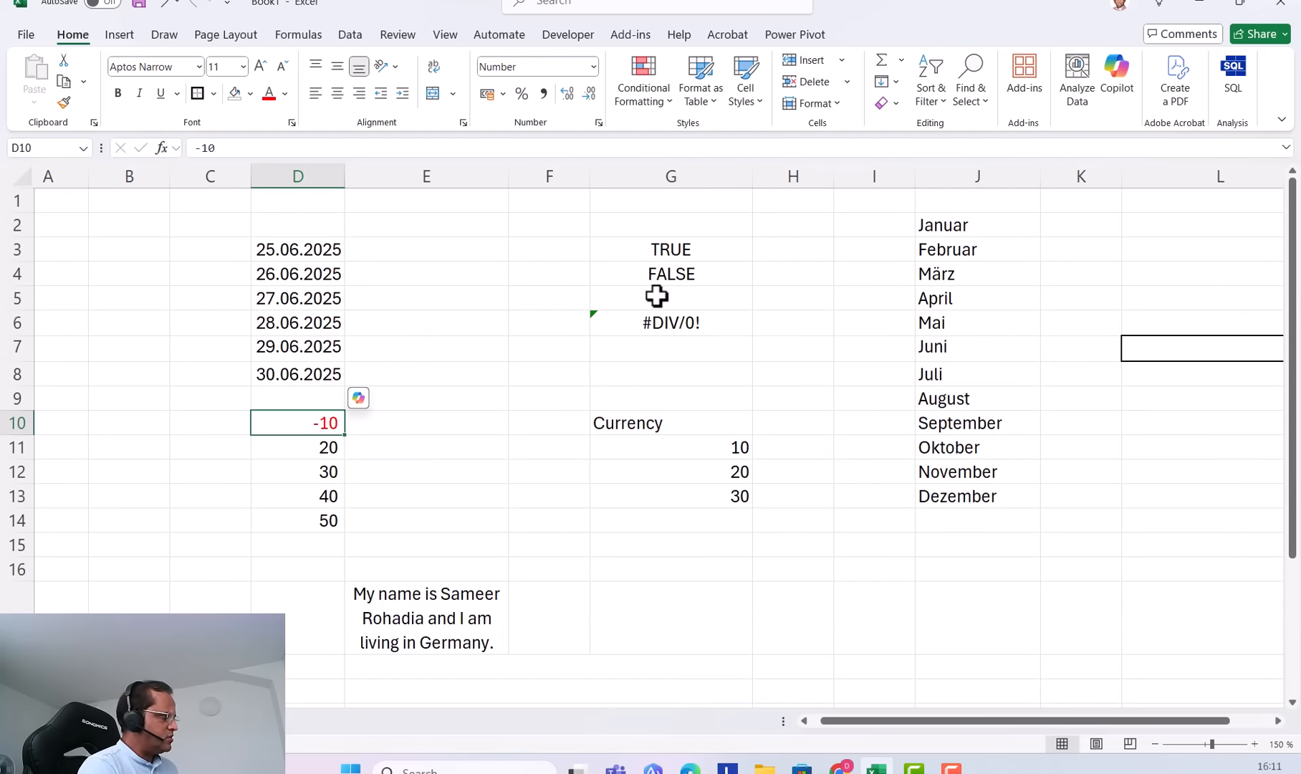
{"action": "left_click_drag", "start_coordinate": [967, 220], "coordinate": [954, 496]}
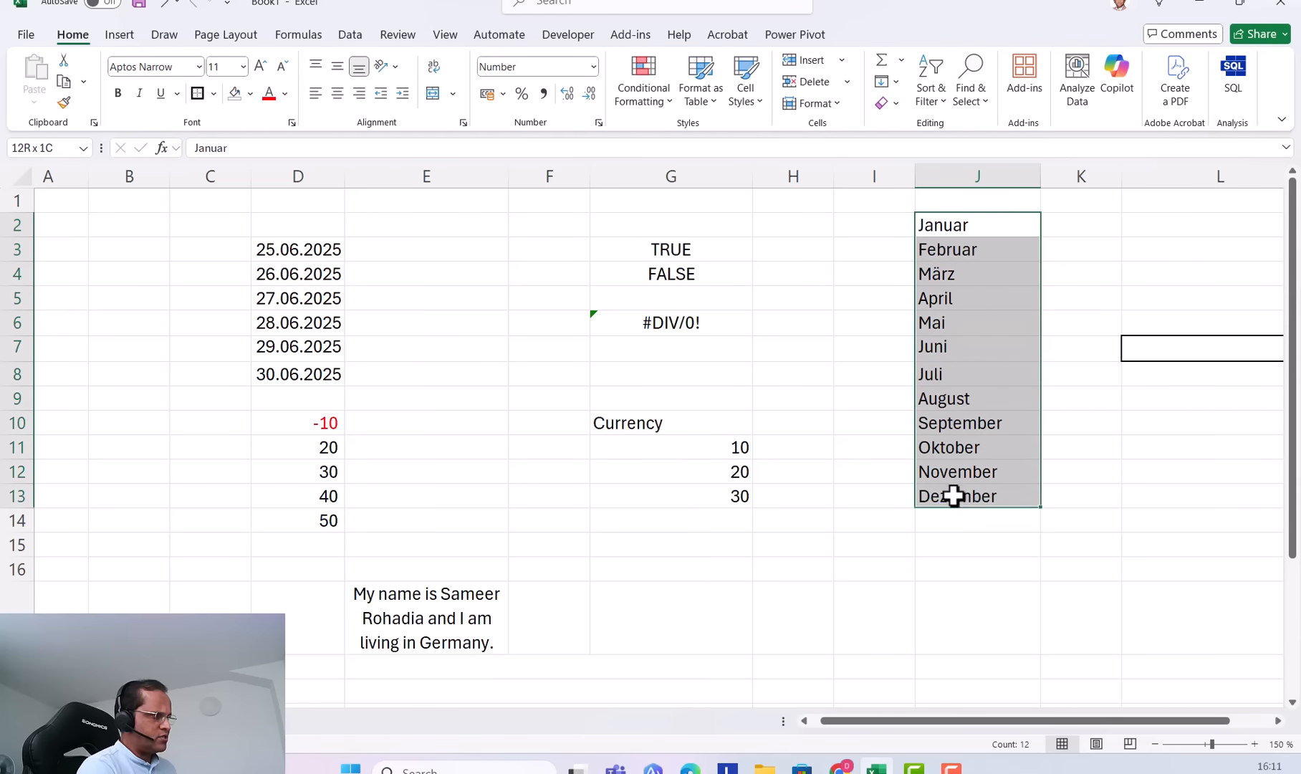
{"action": "left_click", "coordinate": [594, 66]}
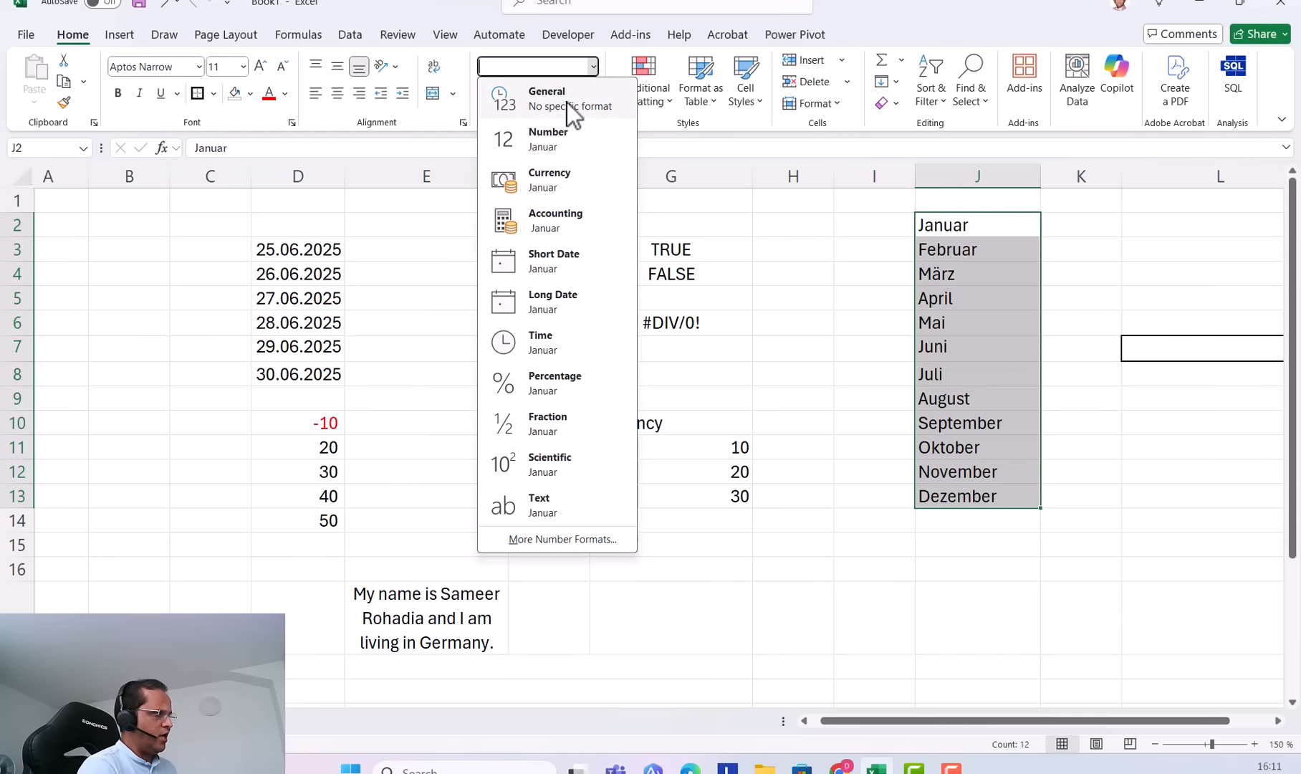
{"action": "left_click", "coordinate": [549, 510]}
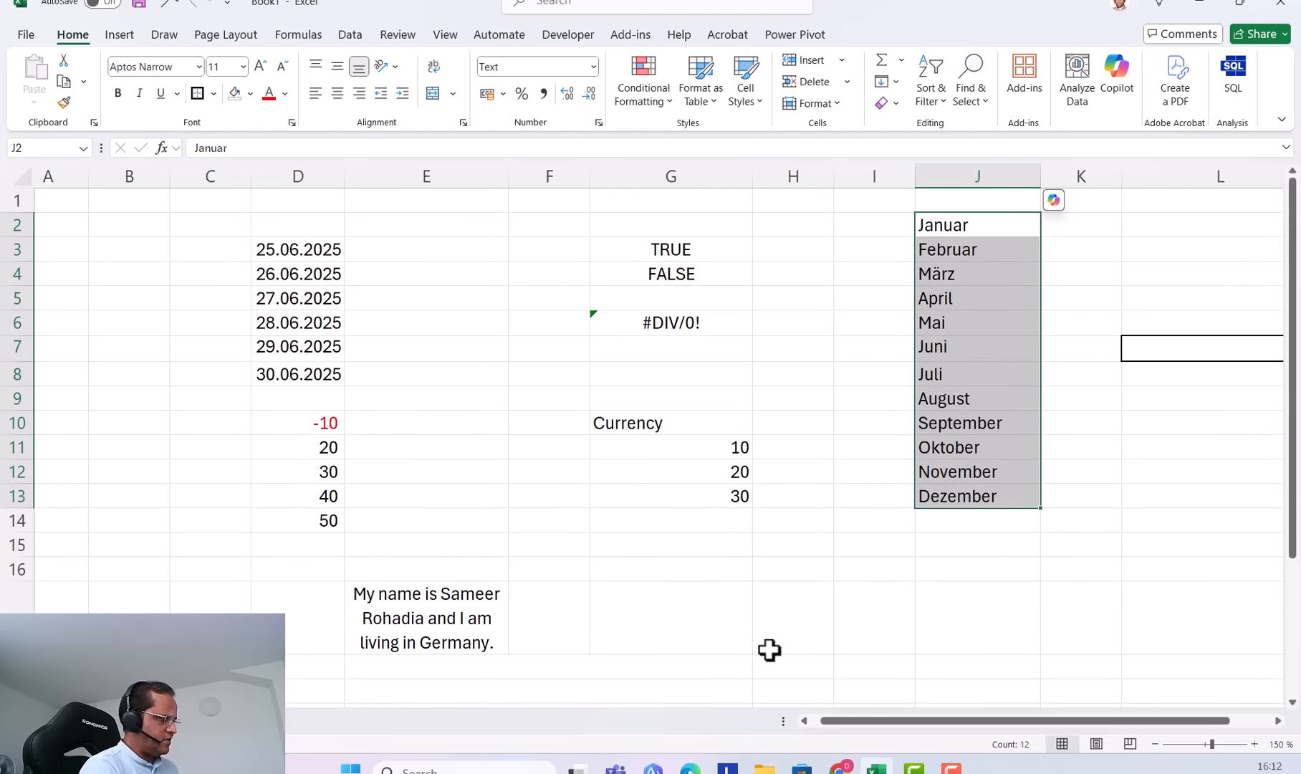
Widen column D slightly and open the cell format settings for the dates in D3:D8.
{"action": "scroll", "coordinate": [299, 262], "scroll_direction": "left", "scroll_amount": 1}
{"action": "left_click_drag", "start_coordinate": [371, 180], "coordinate": [402, 179]}
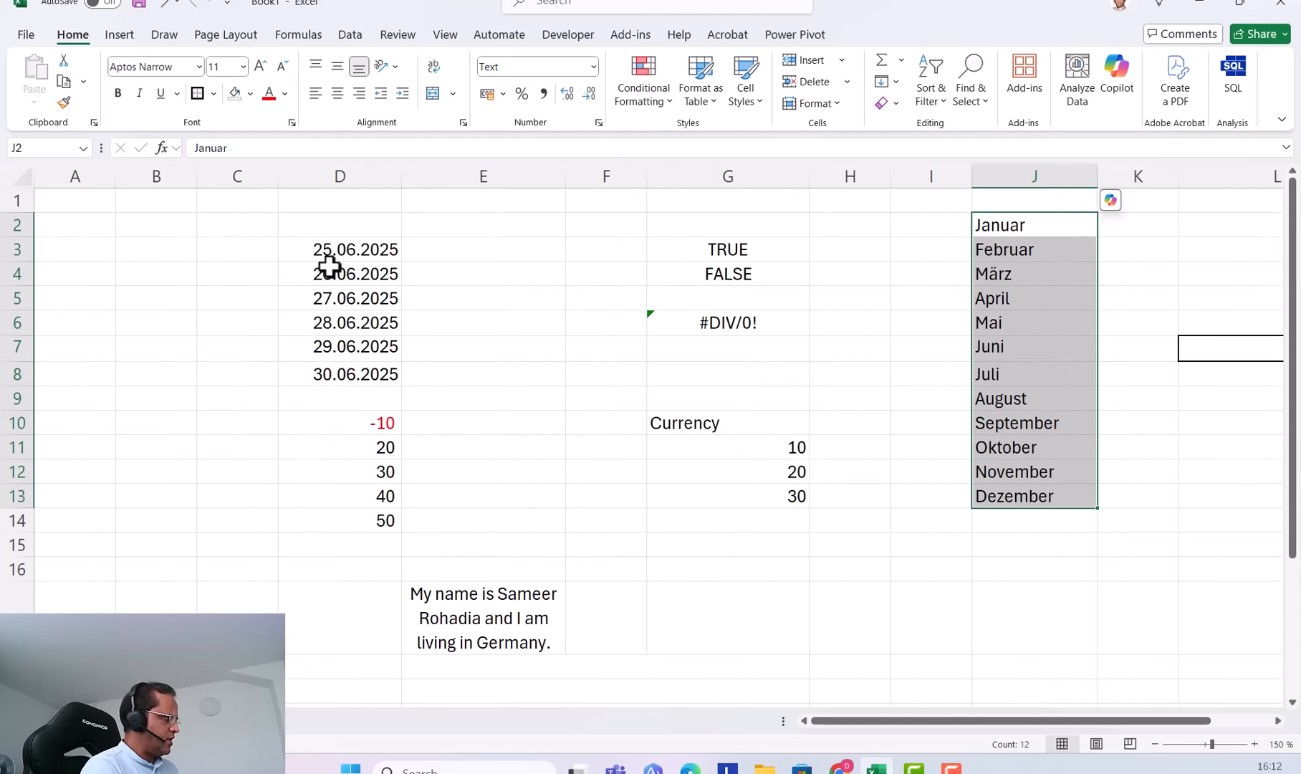
{"action": "left_click_drag", "start_coordinate": [329, 254], "coordinate": [368, 373]}
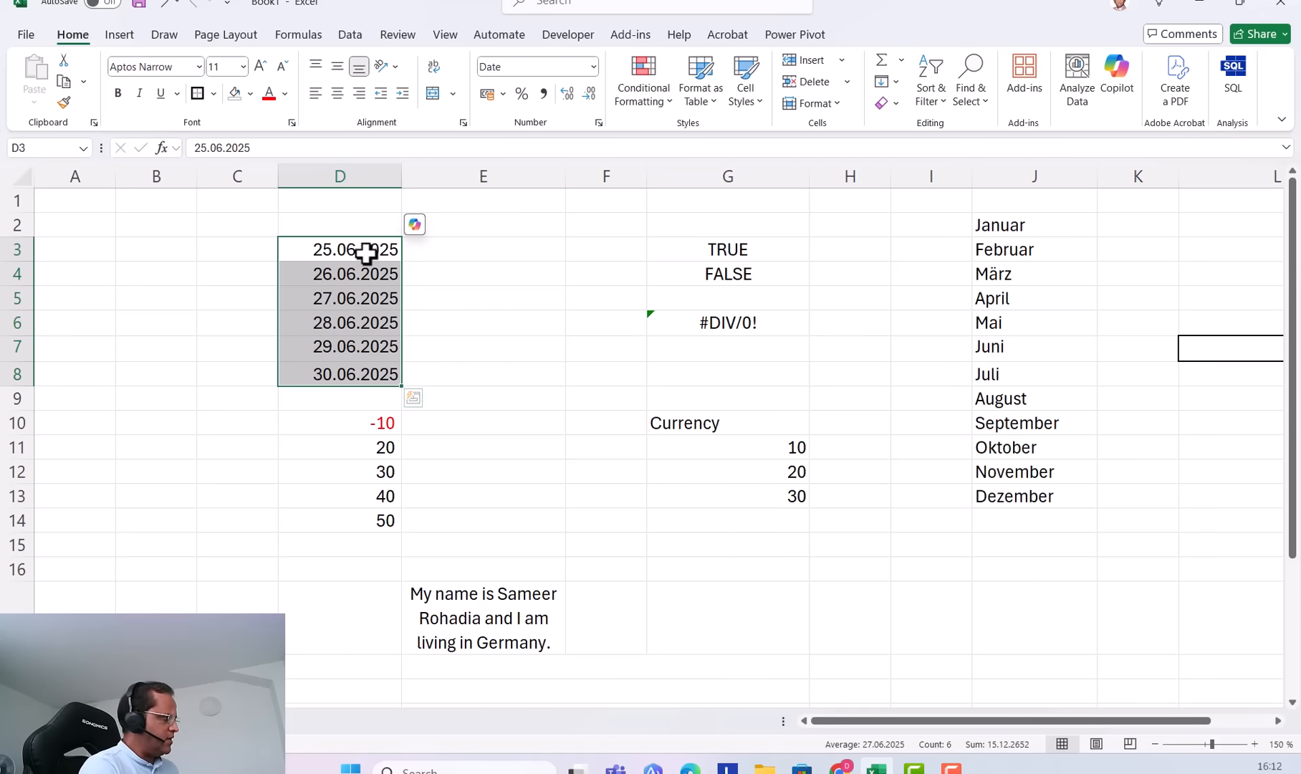
{"action": "right_click", "coordinate": [348, 302]}
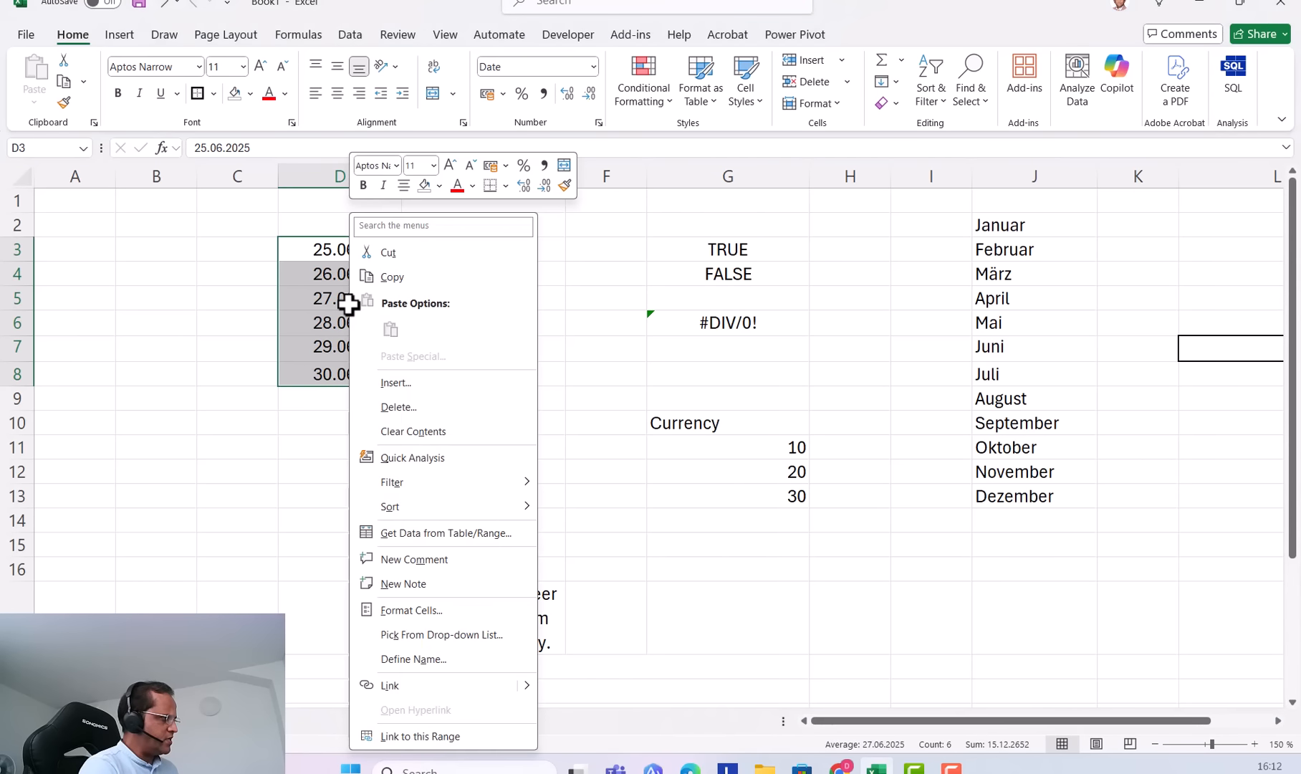
{"action": "left_click", "coordinate": [436, 609]}
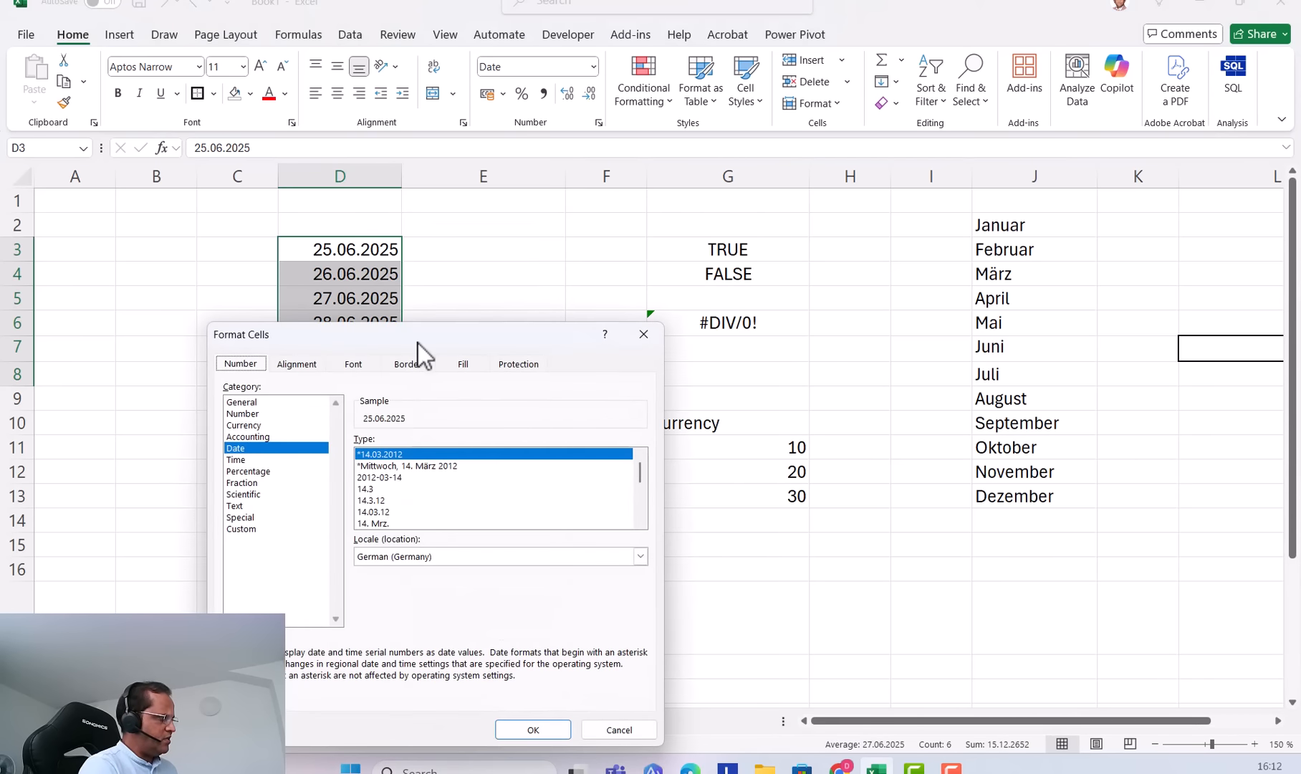
{"action": "left_click_drag", "start_coordinate": [418, 344], "coordinate": [614, 140]}
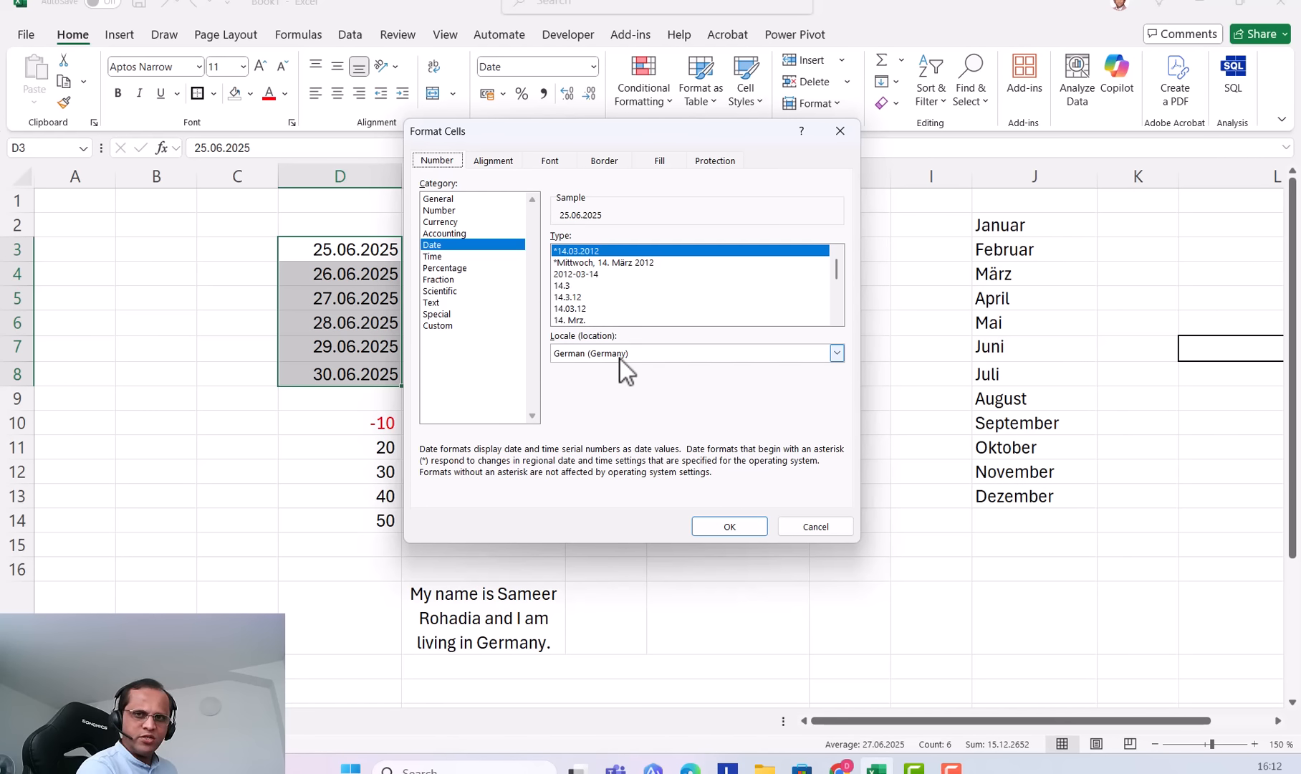
Set the date locale to English (United States), choose the 03.14.12 type, and apply it to D3:D8.
{"action": "left_click", "coordinate": [836, 356]}
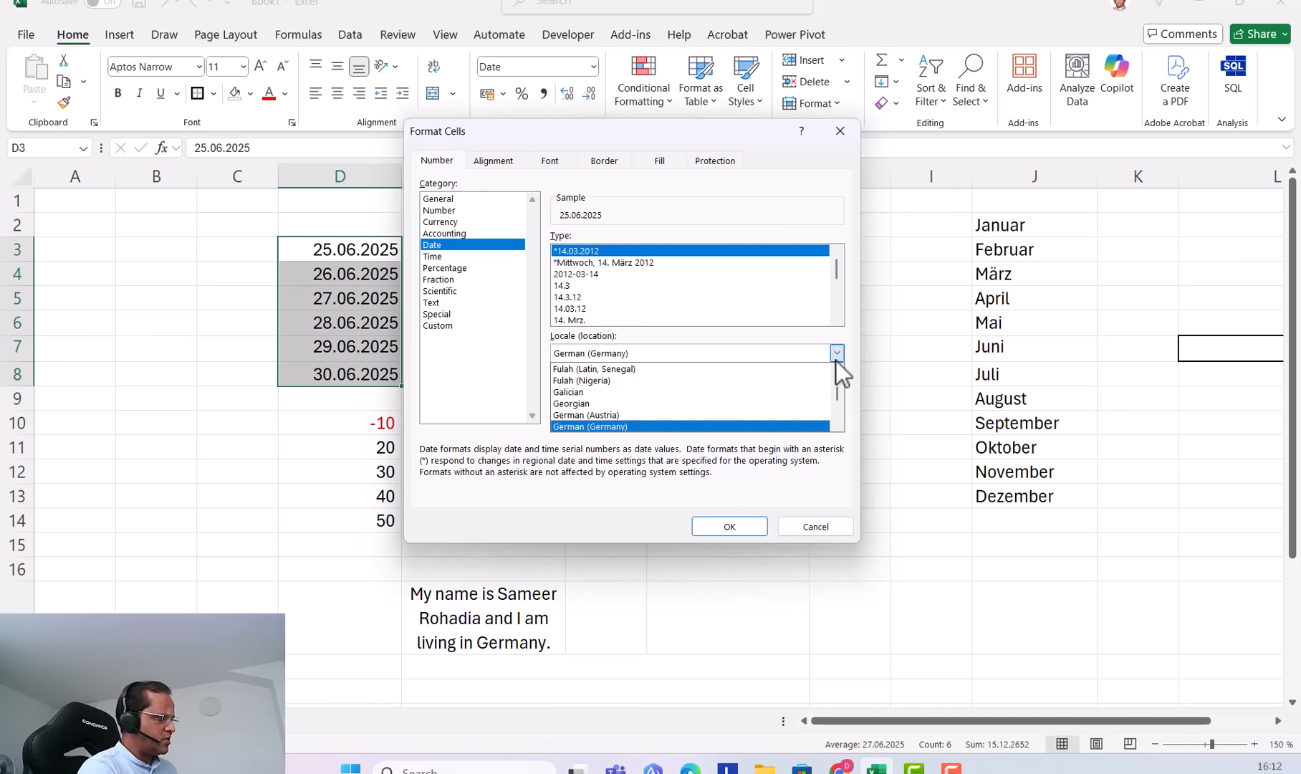
{"action": "scroll", "coordinate": [663, 386], "scroll_direction": "up", "scroll_amount": 8}
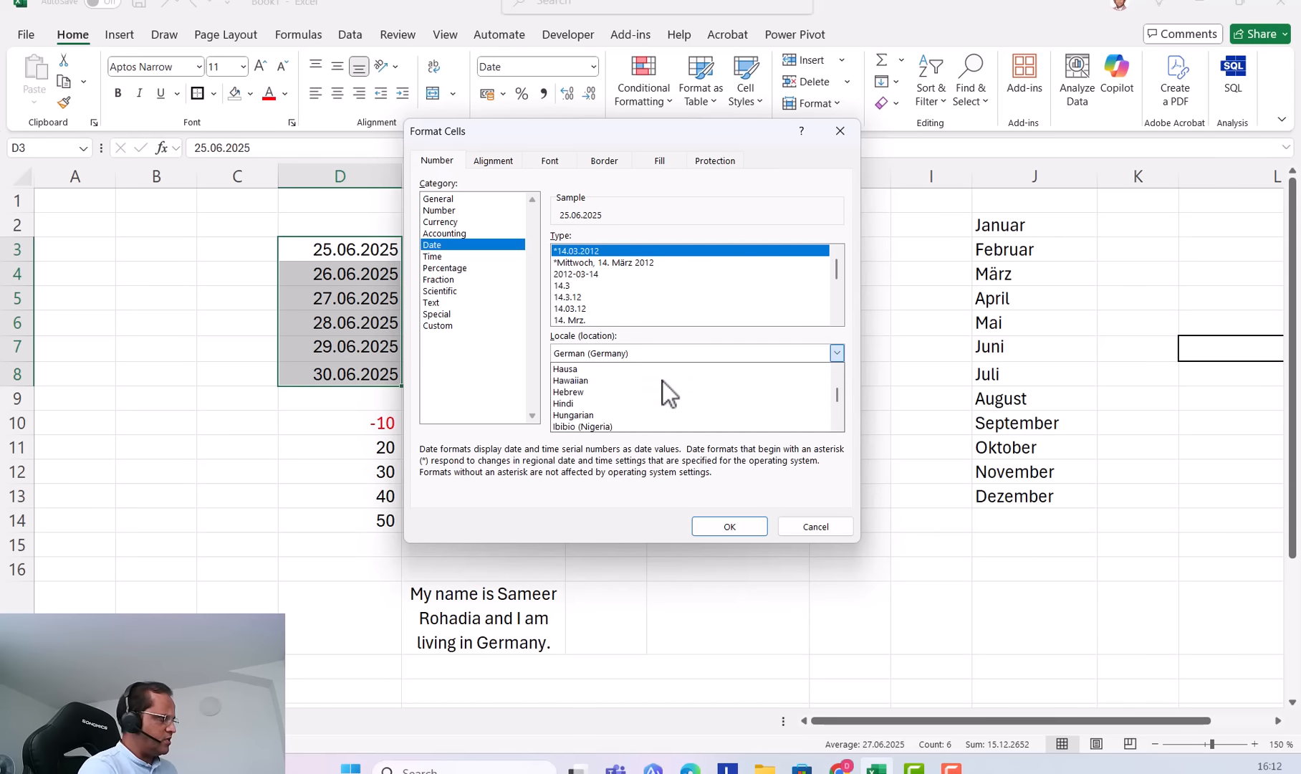
{"action": "scroll", "coordinate": [645, 399], "scroll_direction": "up", "scroll_amount": 2}
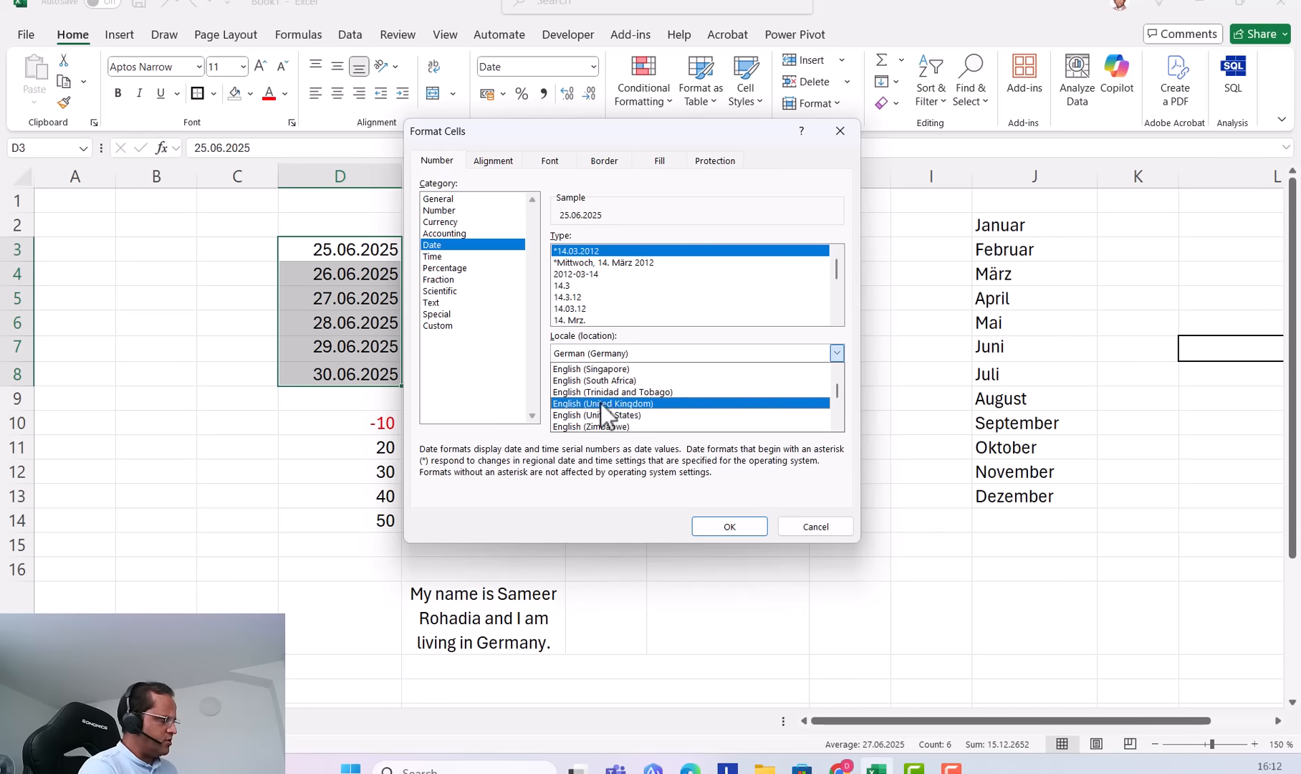
{"action": "scroll", "coordinate": [627, 411], "scroll_direction": "down", "scroll_amount": 1}
{"action": "left_click", "coordinate": [640, 404]}
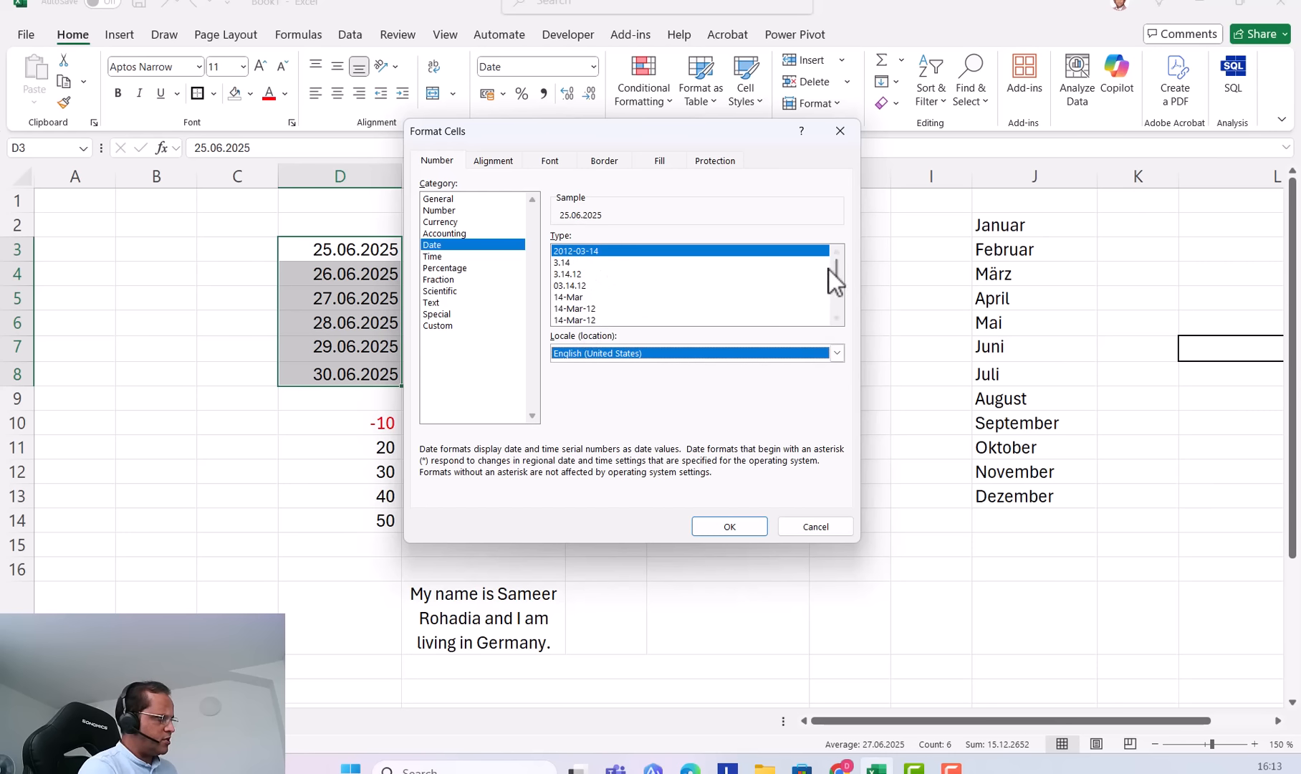
{"action": "left_click_drag", "start_coordinate": [834, 270], "coordinate": [631, 295]}
{"action": "left_click", "coordinate": [578, 286]}
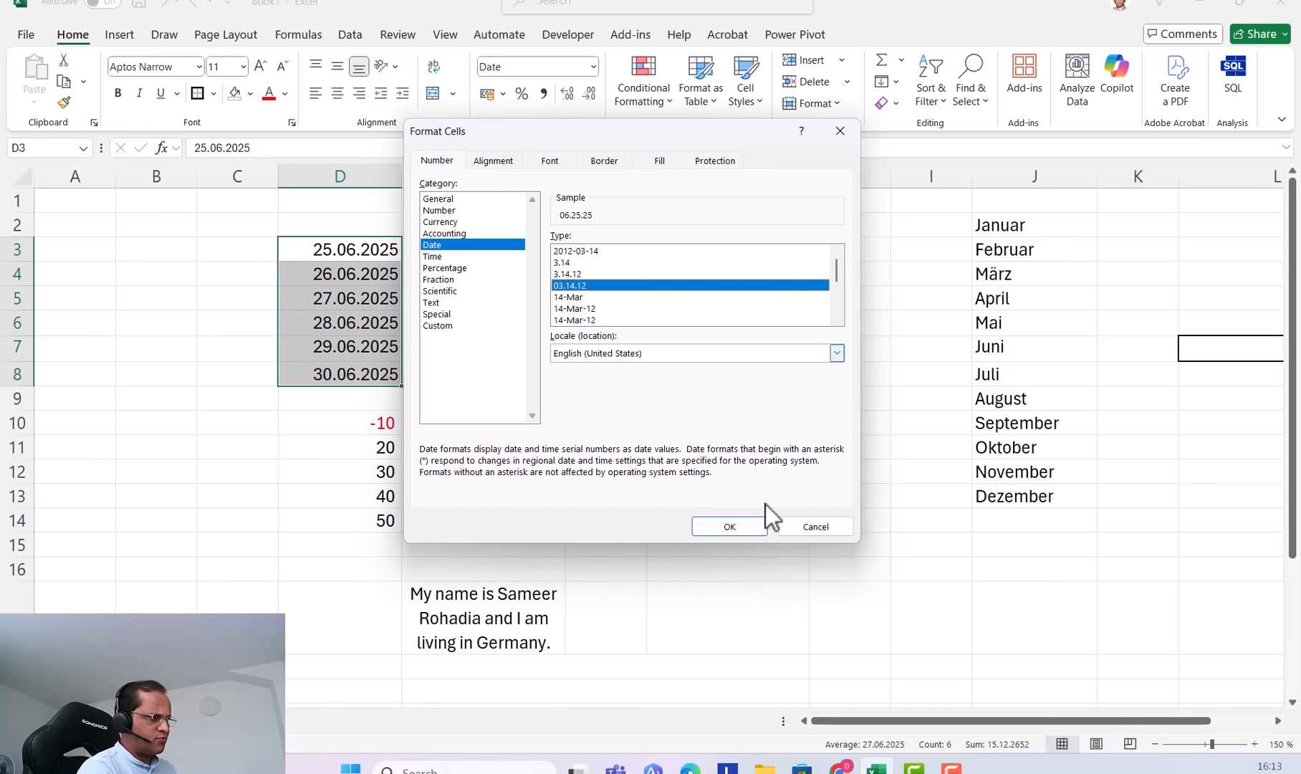
{"action": "left_click", "coordinate": [726, 525]}
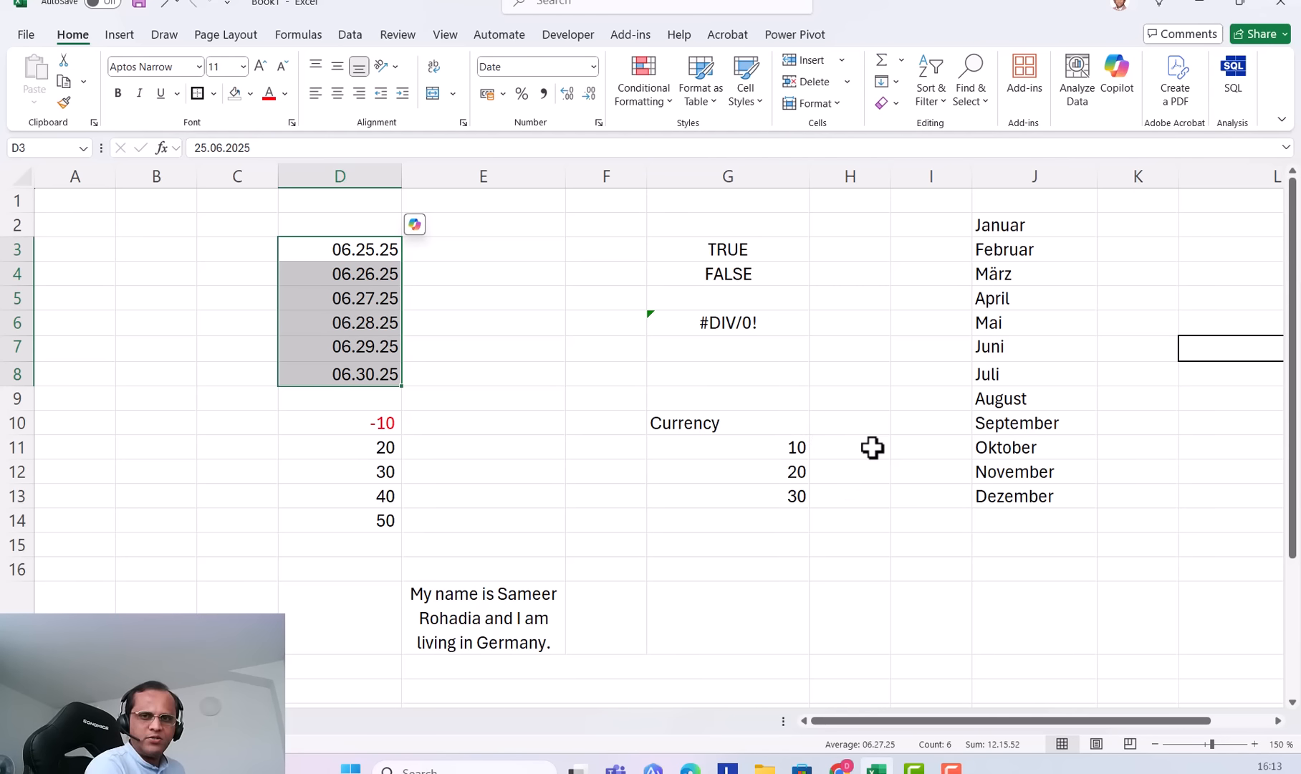
Format the currency values in G11:G13 with the € German (Germany) accounting format and remove both decimal places.
{"action": "left_click", "coordinate": [734, 424]}
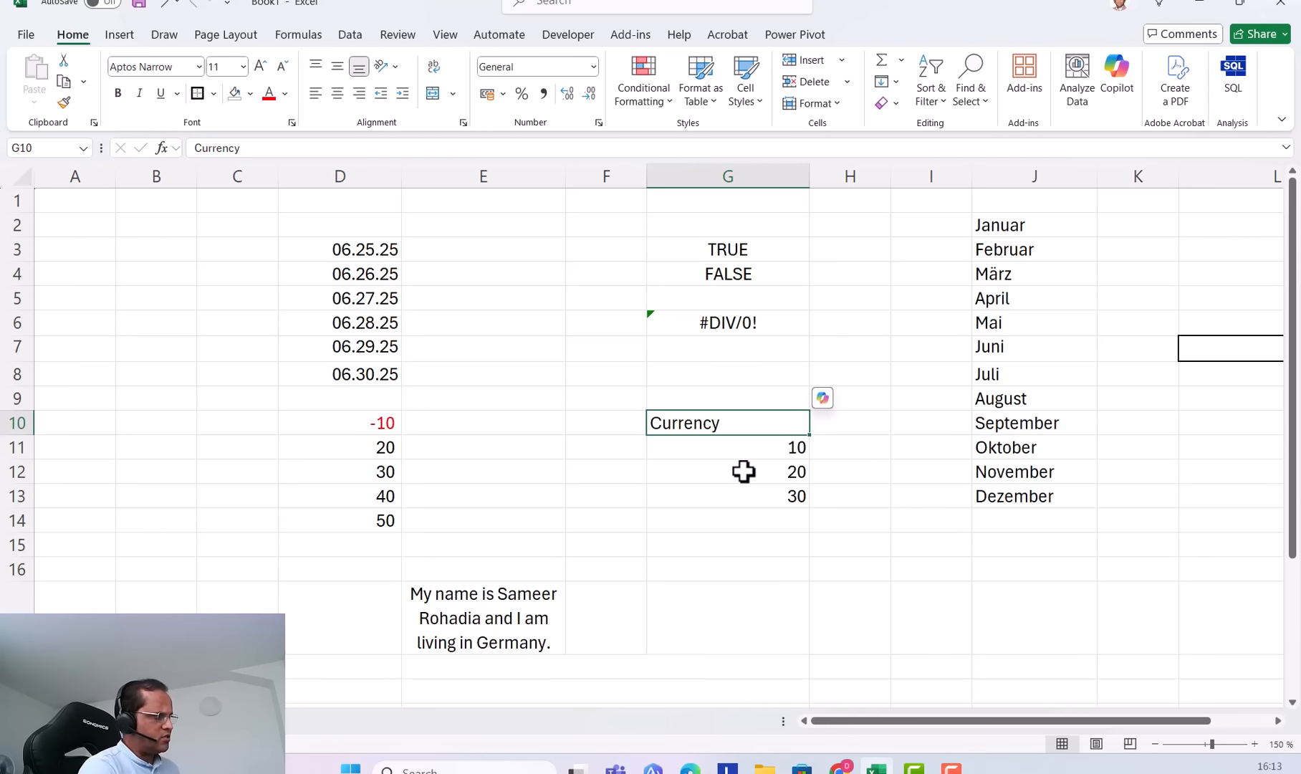
{"action": "left_click_drag", "start_coordinate": [750, 441], "coordinate": [751, 493]}
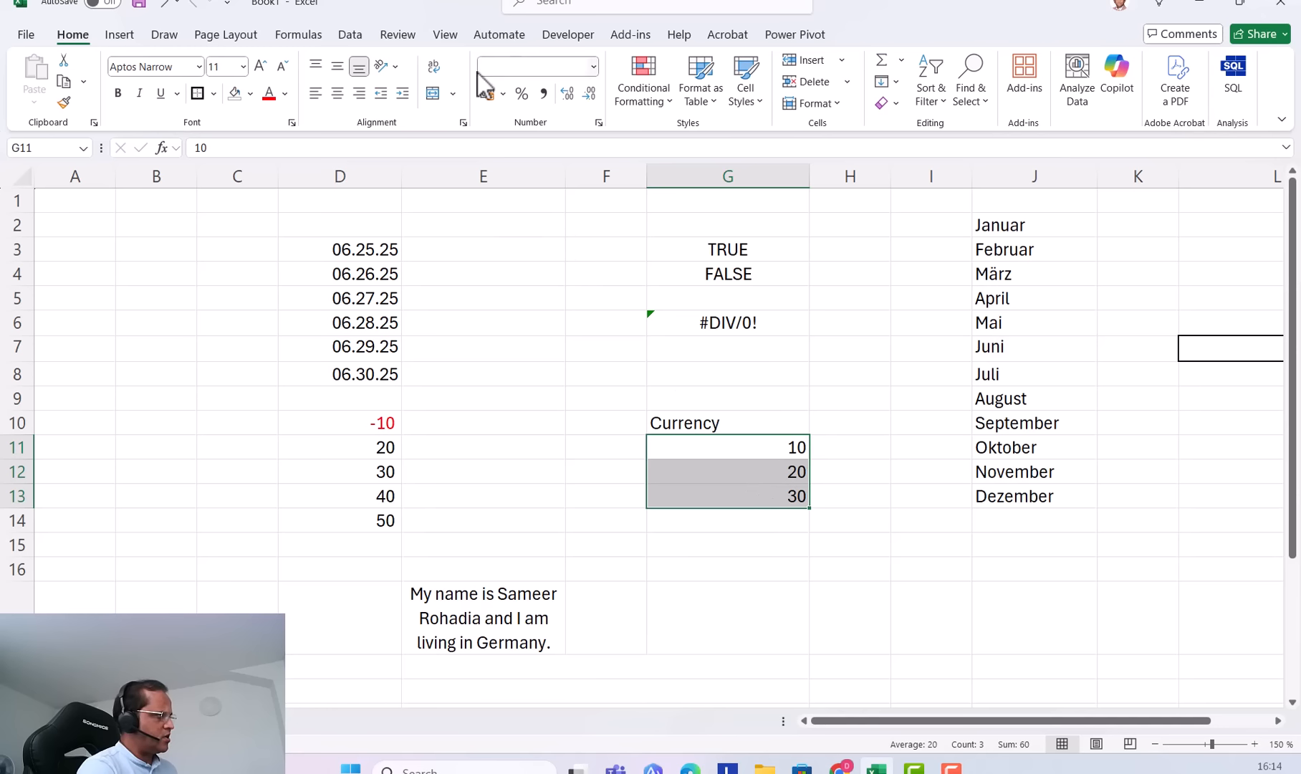
{"action": "left_click", "coordinate": [505, 95]}
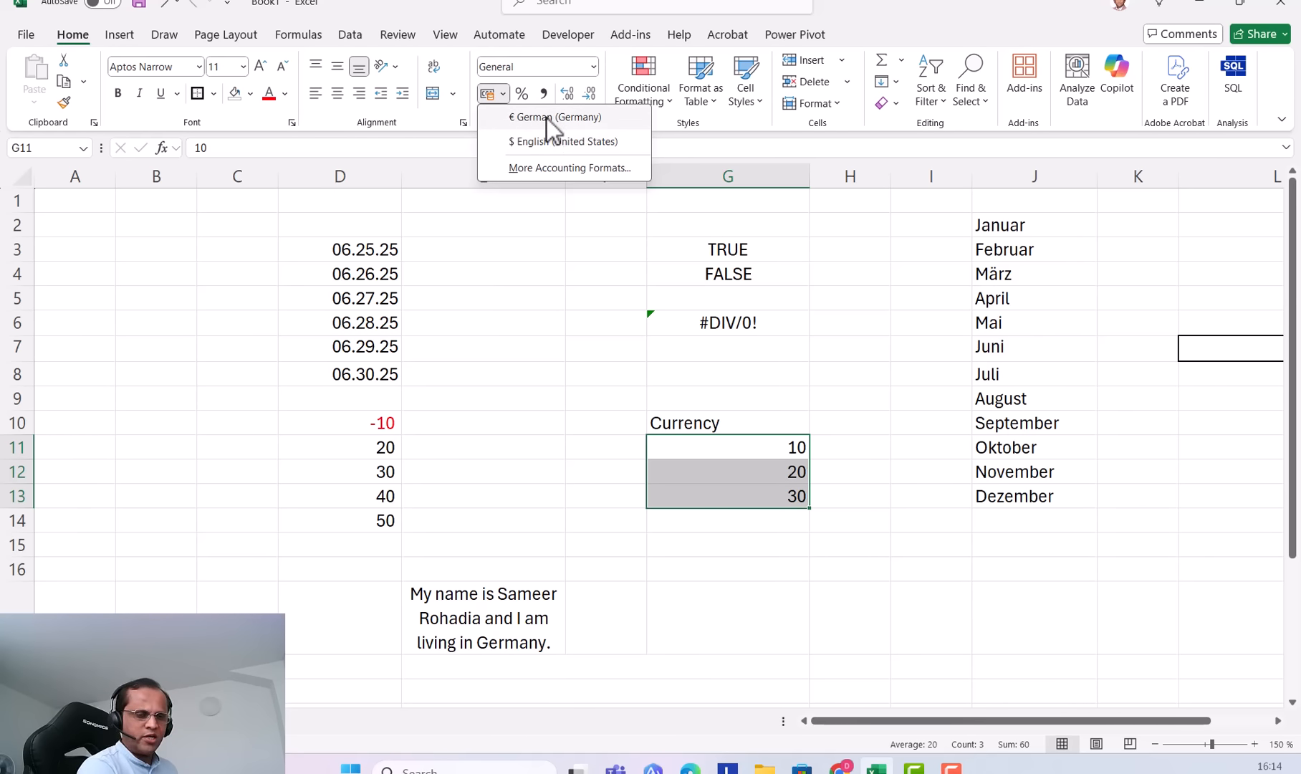
{"action": "left_click", "coordinate": [585, 120]}
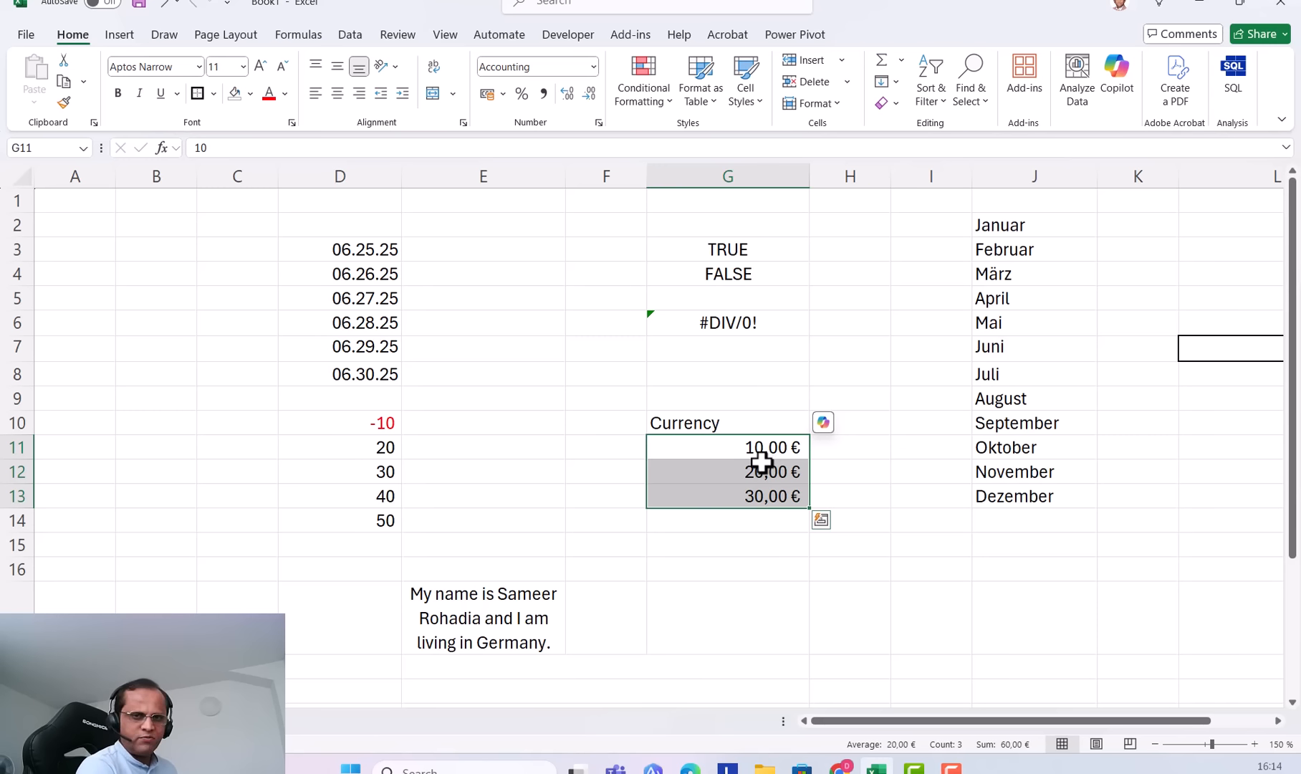
{"action": "left_click", "coordinate": [589, 97]}
{"action": "left_click", "coordinate": [590, 96]}
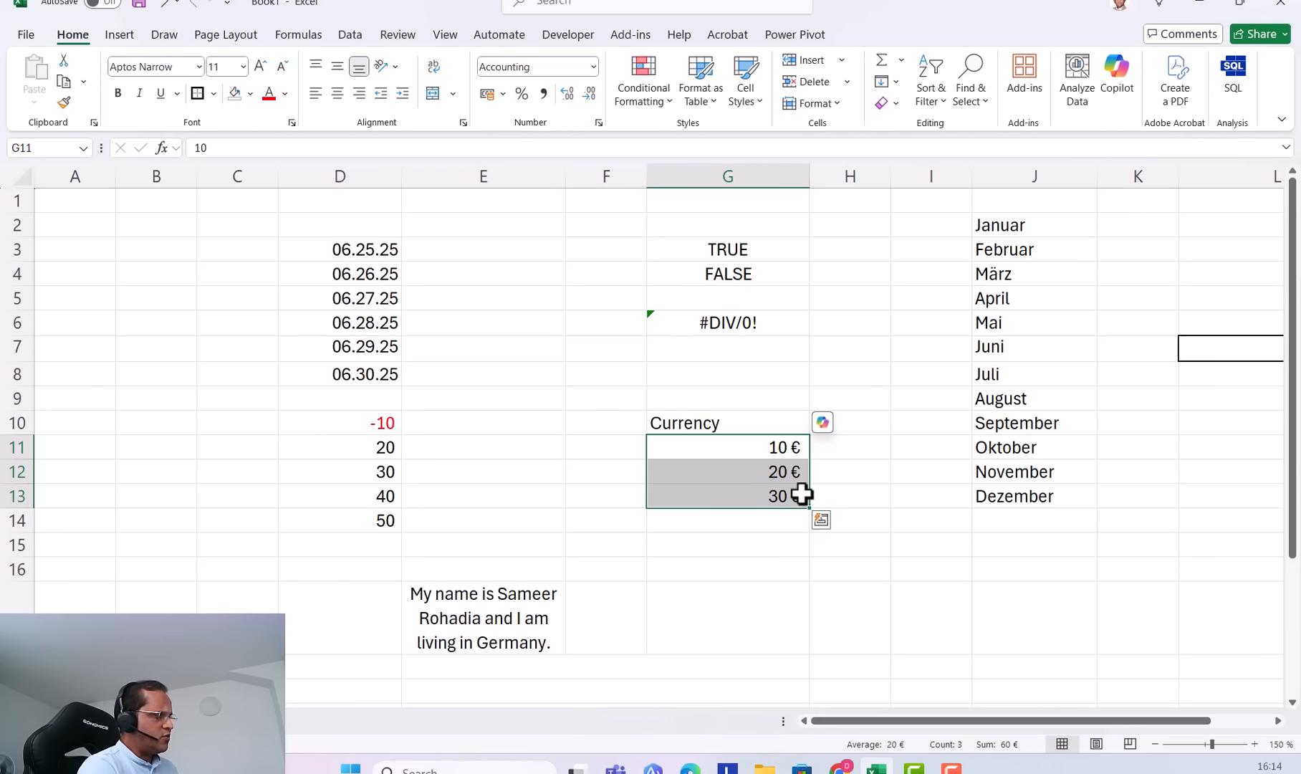
Switch the accounting format of G11:G13 to $ English (United States).
{"action": "left_click", "coordinate": [503, 95]}
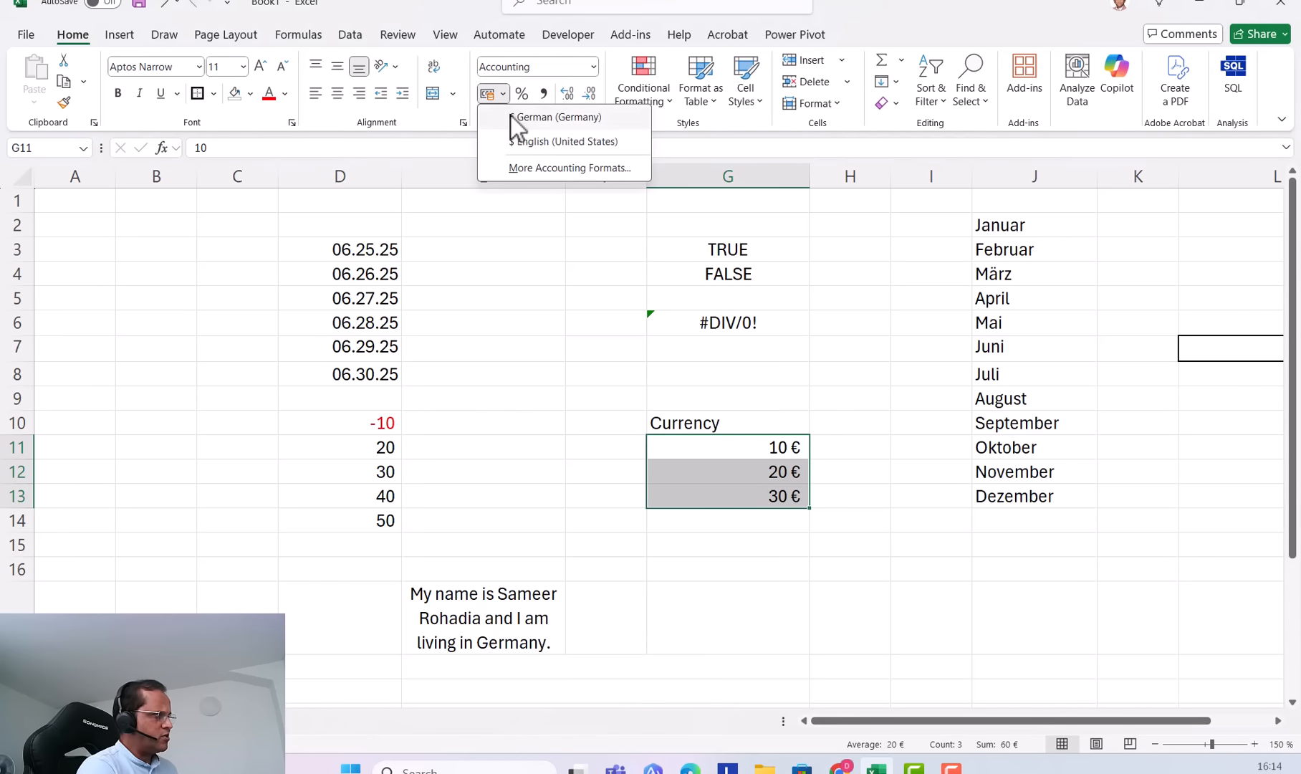
{"action": "left_click", "coordinate": [569, 142]}
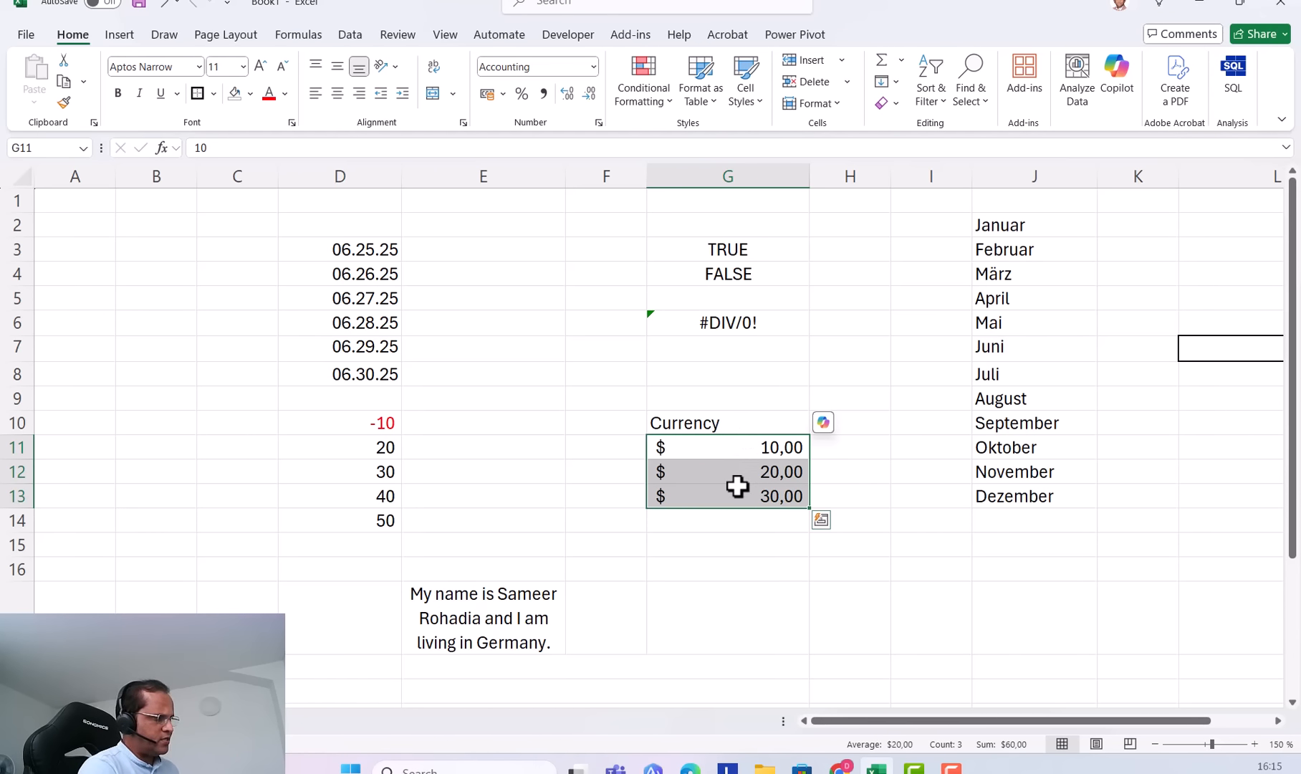
Open the cell format settings for G11:G13 and choose the Currency category with the ₹ Hindi symbol.
{"action": "right_click", "coordinate": [724, 453]}
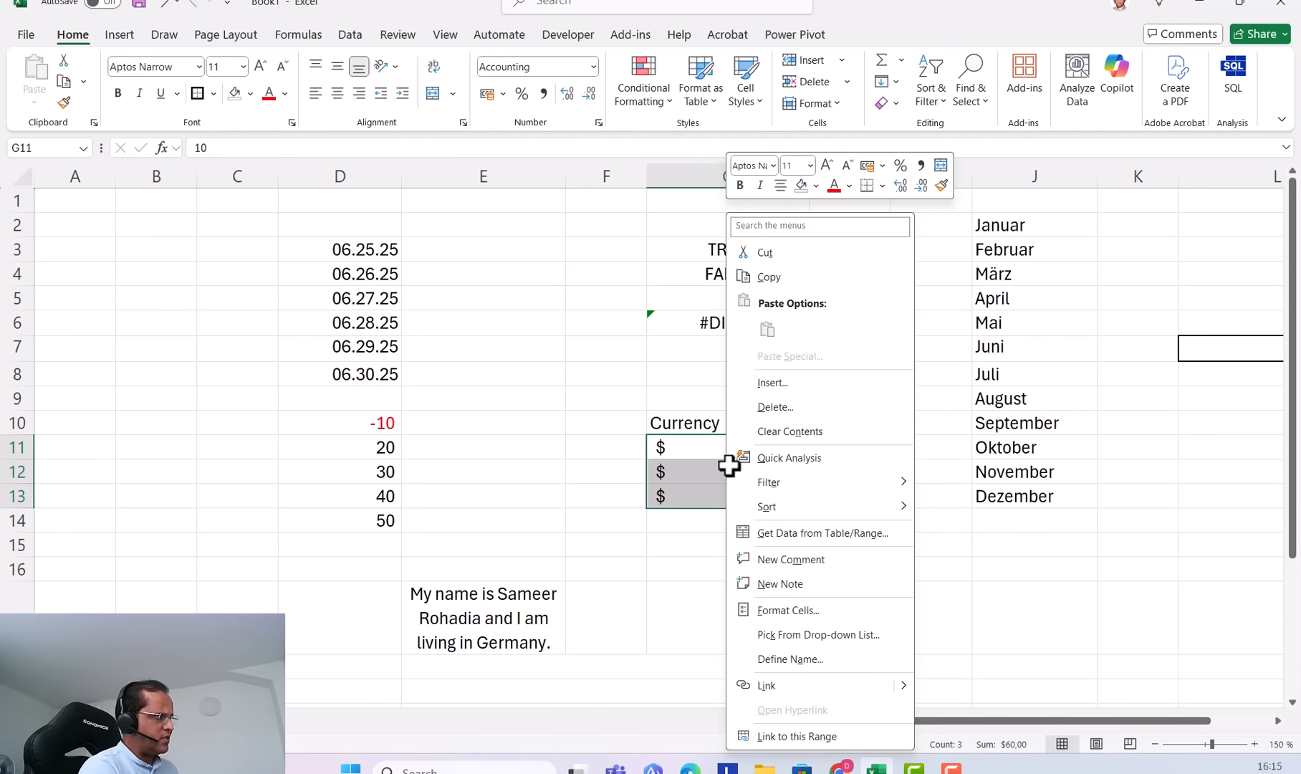
{"action": "left_click", "coordinate": [787, 612]}
{"action": "left_click_drag", "start_coordinate": [774, 335], "coordinate": [868, 195]}
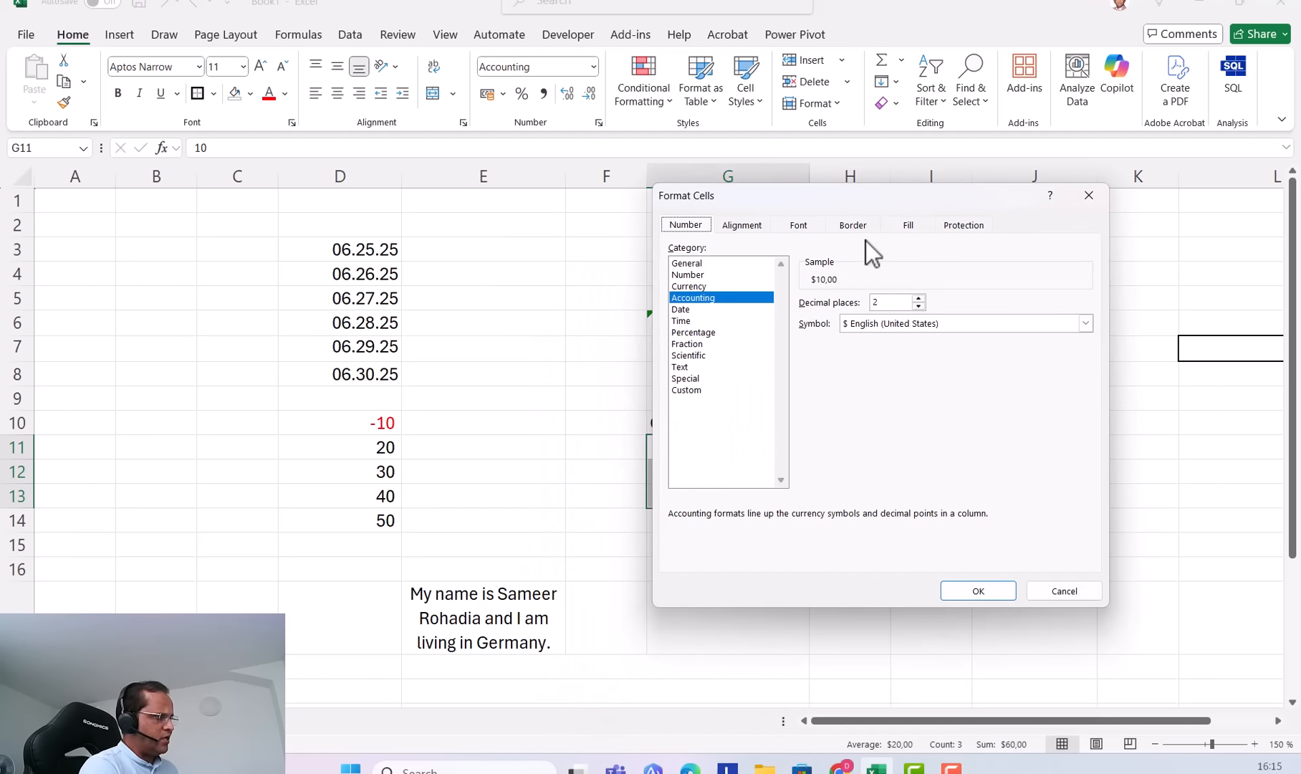
{"action": "left_click", "coordinate": [686, 287]}
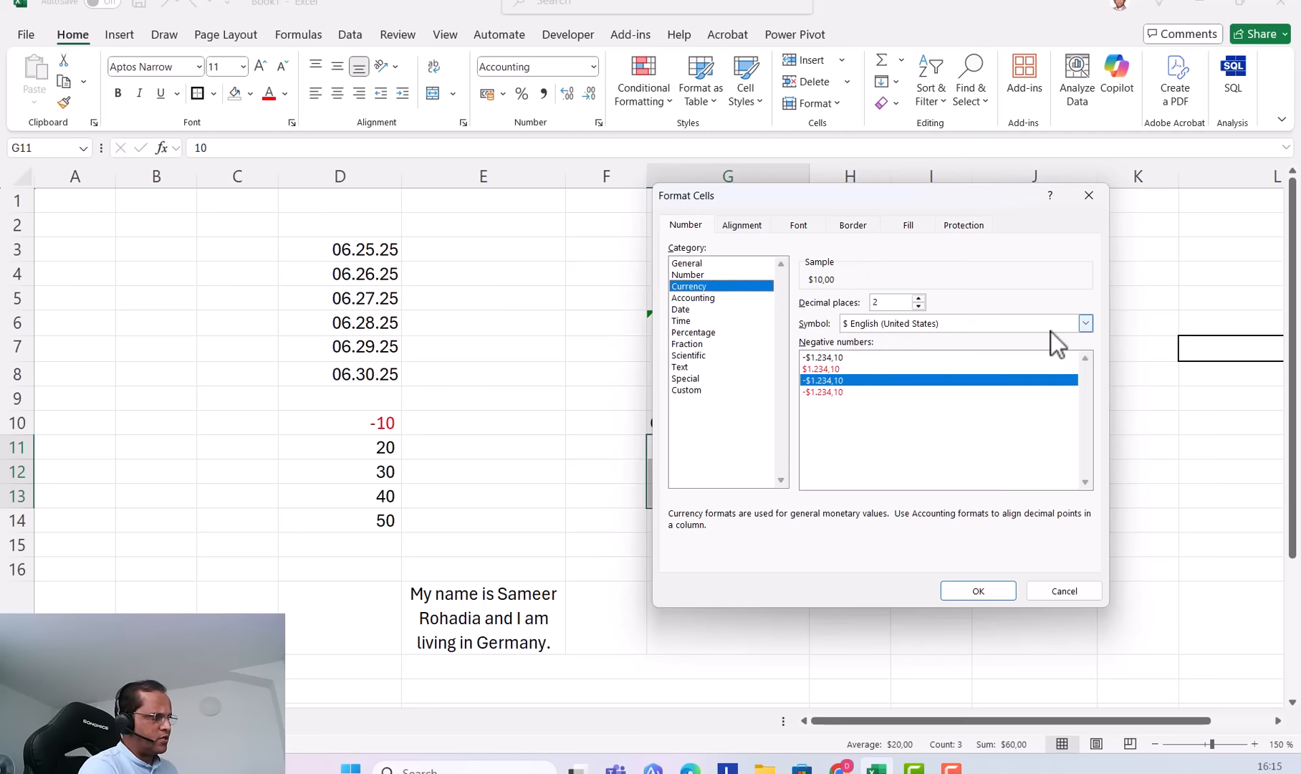
{"action": "left_click", "coordinate": [1085, 326]}
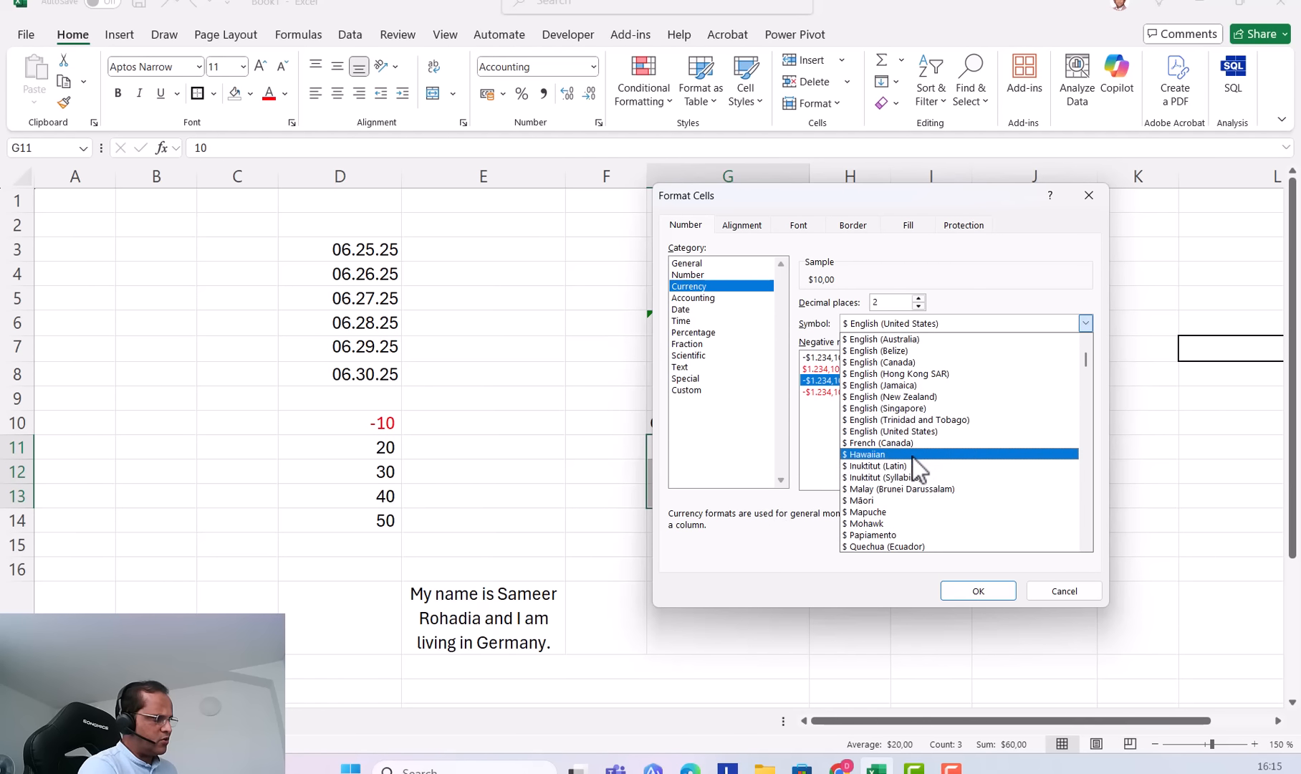
{"action": "scroll", "coordinate": [914, 457], "scroll_direction": "down", "scroll_amount": 3}
{"action": "scroll", "coordinate": [923, 451], "scroll_direction": "down", "scroll_amount": 15}
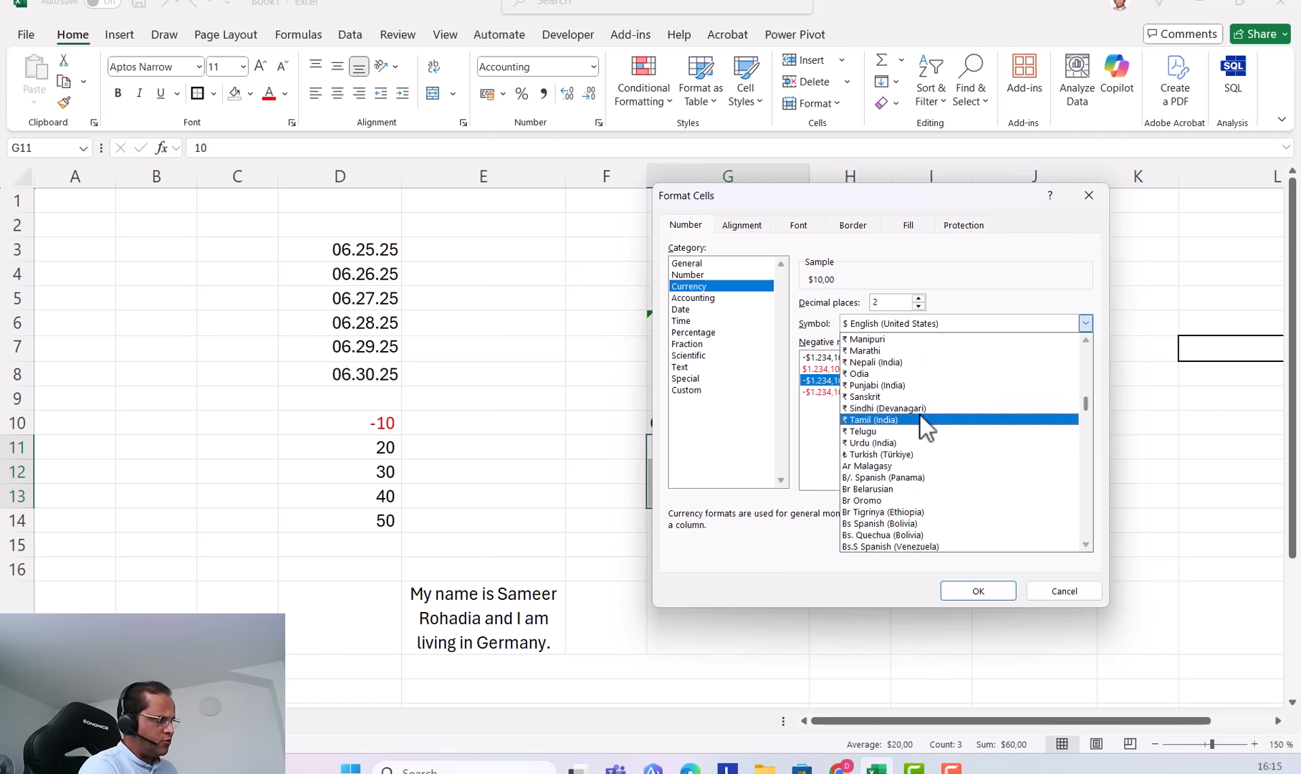
{"action": "scroll", "coordinate": [876, 430], "scroll_direction": "up", "scroll_amount": 2}
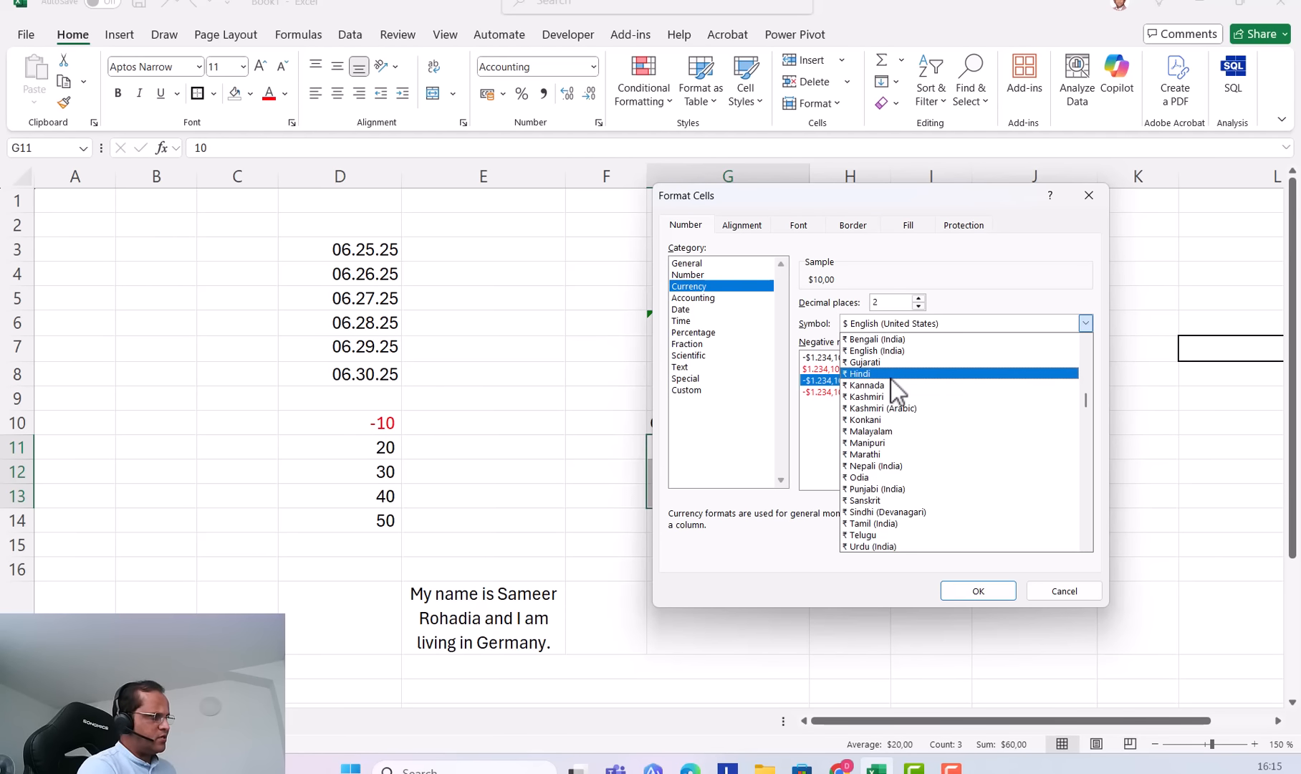
{"action": "left_click", "coordinate": [886, 376]}
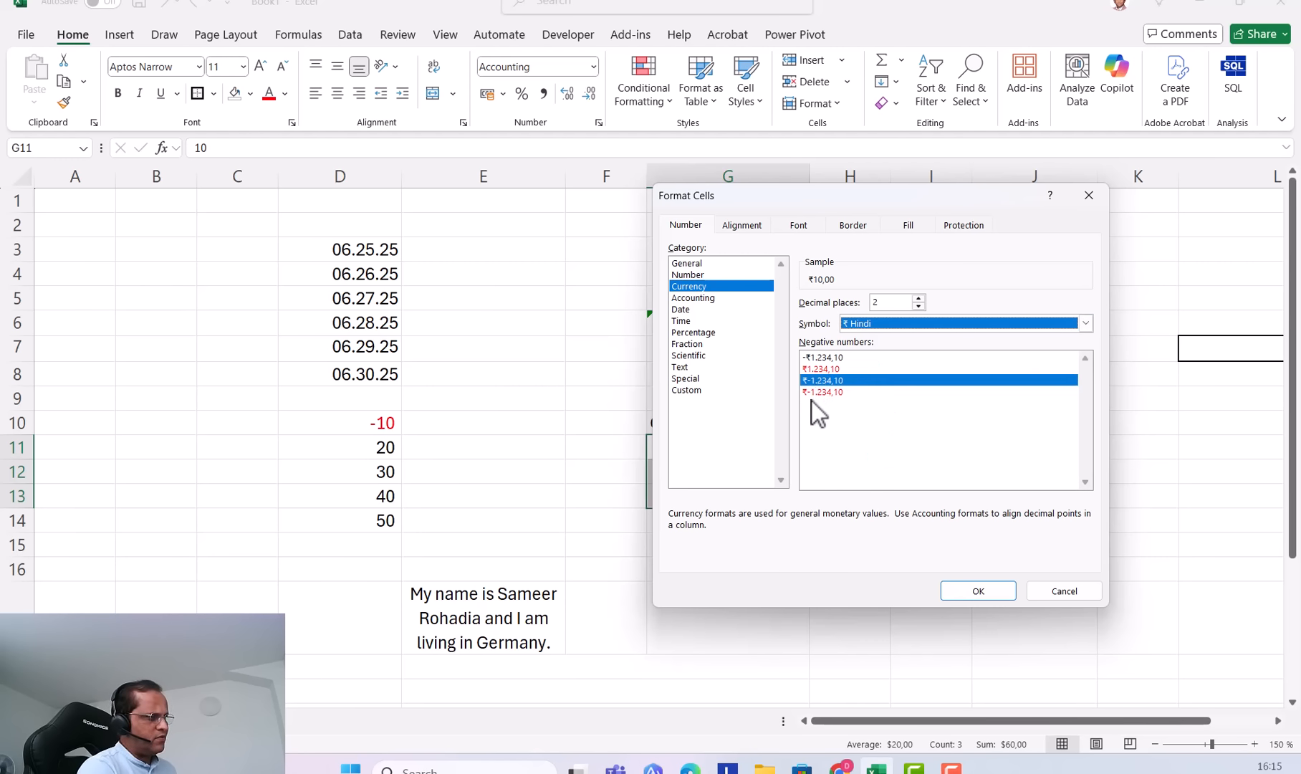
Reduce the currency format's decimal places to 0 and apply it to G11:G13.
{"action": "left_click", "coordinate": [919, 306]}
{"action": "left_click", "coordinate": [919, 306]}
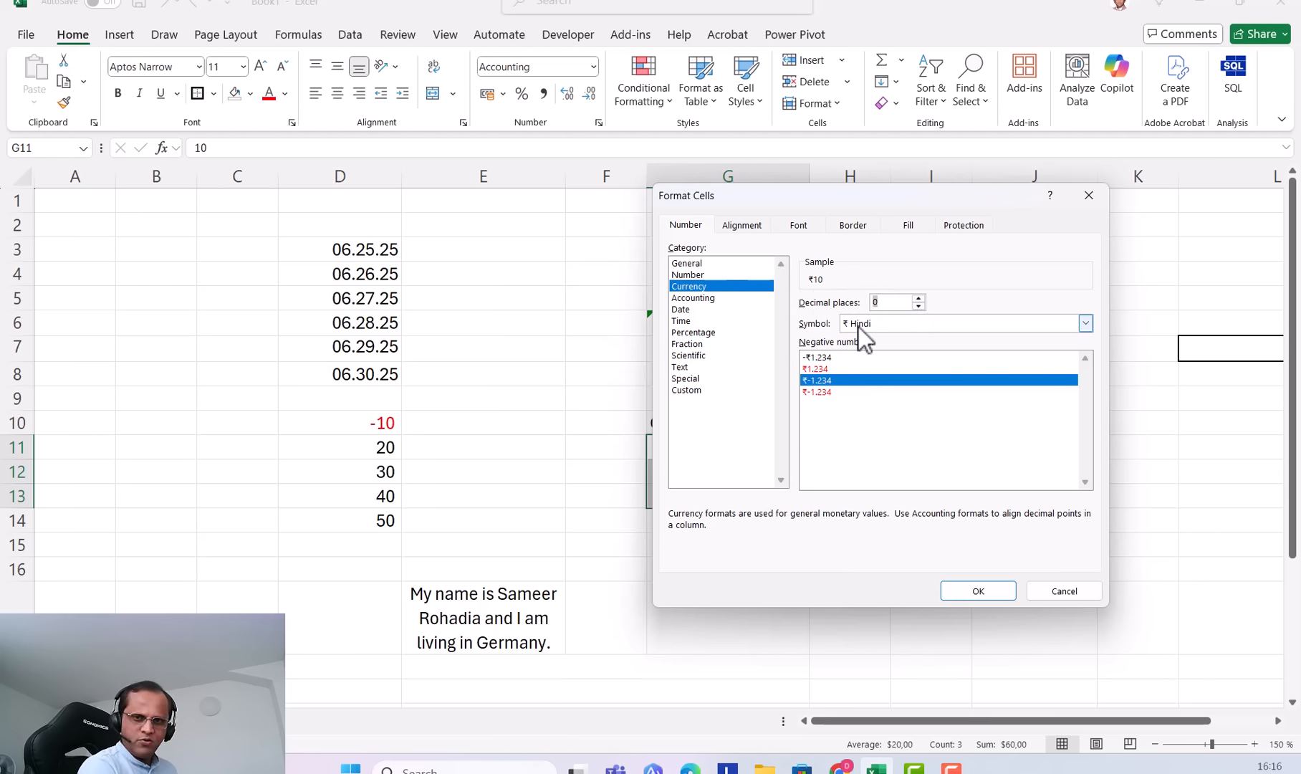
{"action": "left_click", "coordinate": [989, 595]}
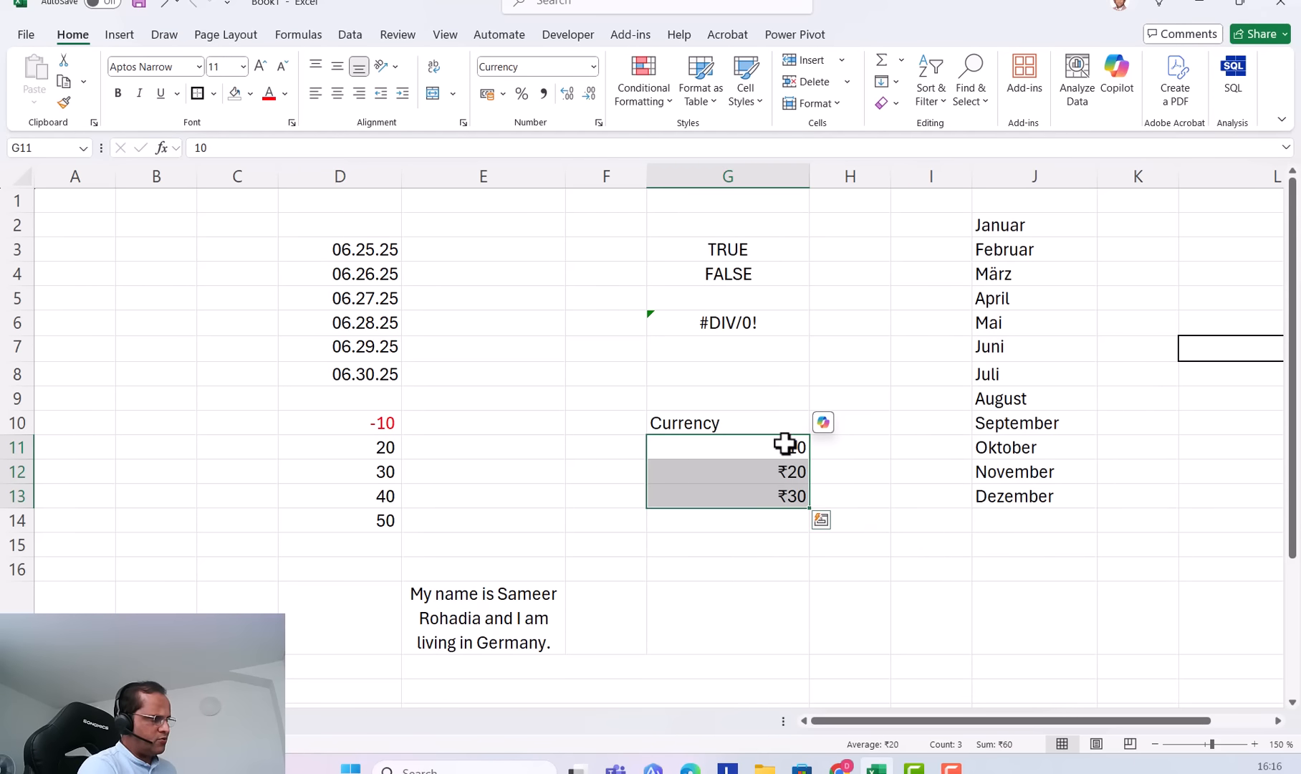